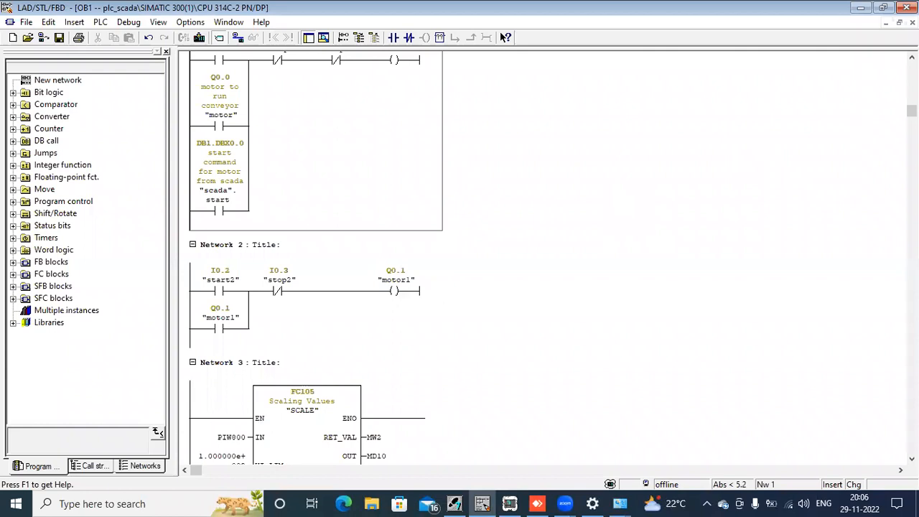
Save block OB1 and turn on online monitoring of its ladder networks.
click(912, 57)
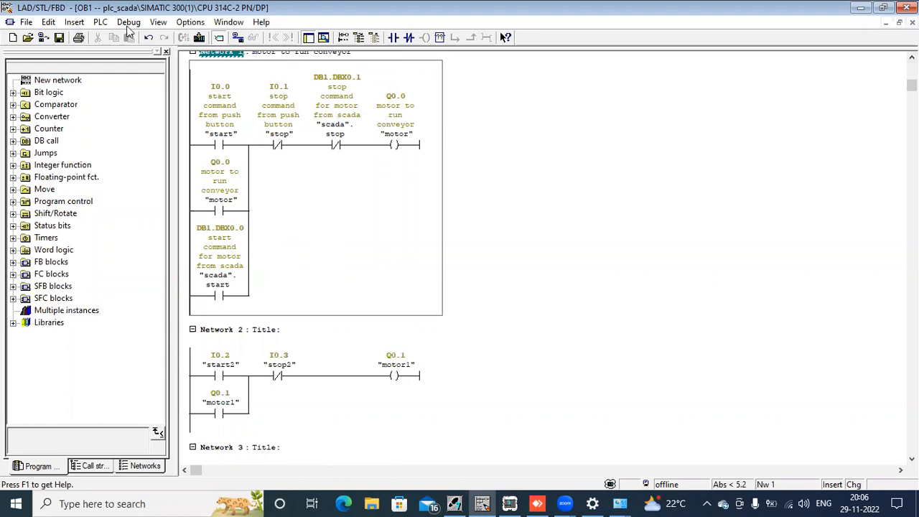
click(59, 41)
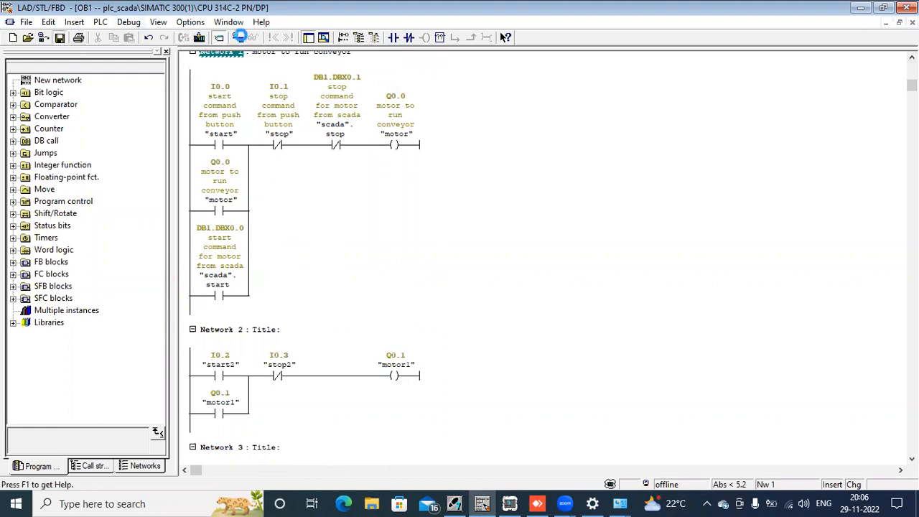
click(254, 38)
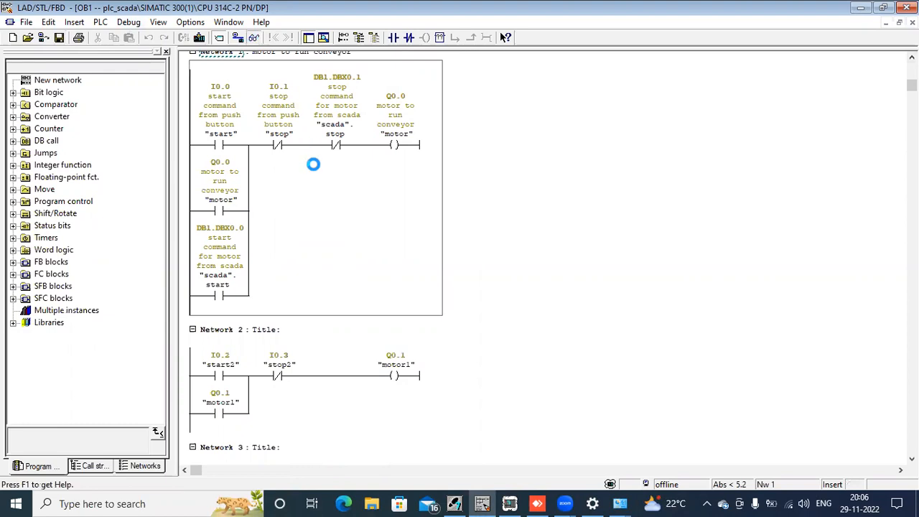
click(373, 288)
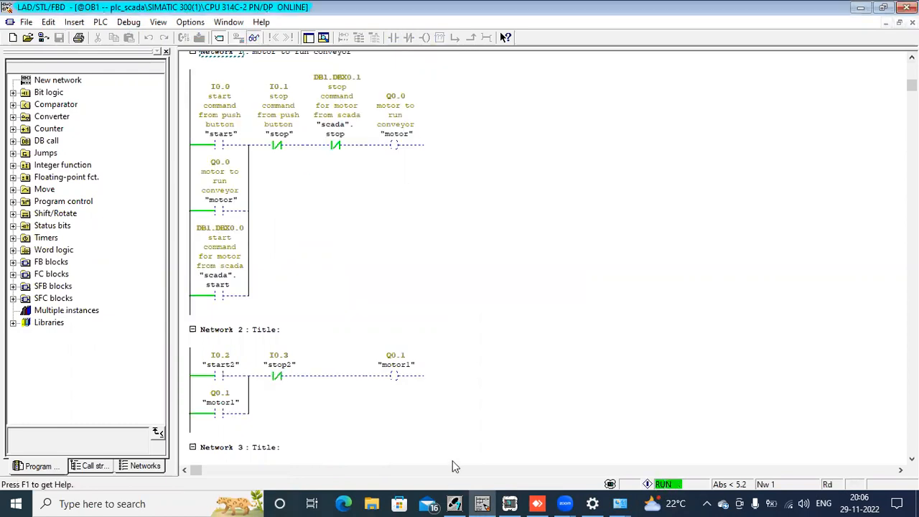
click(342, 245)
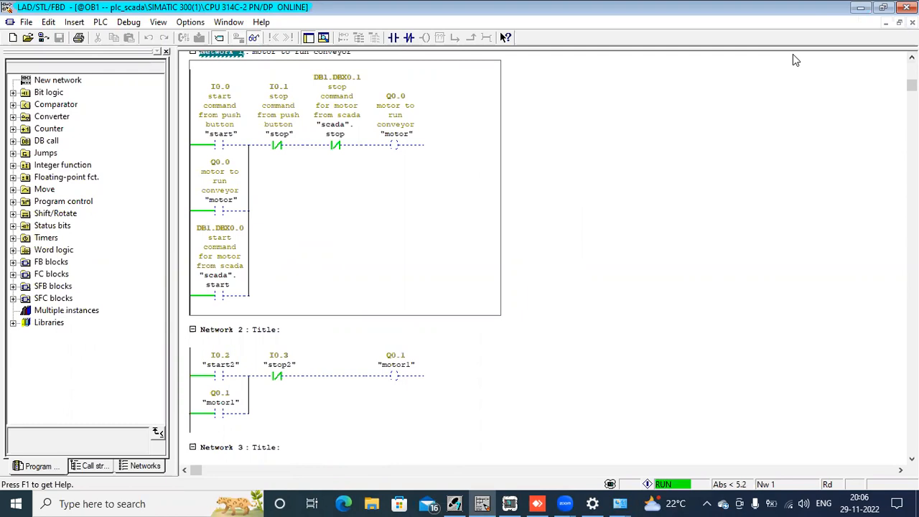
Minimize the STEP 7 windows, launch WinCC flexible 2008 in a maximized window and start an empty project.
click(860, 7)
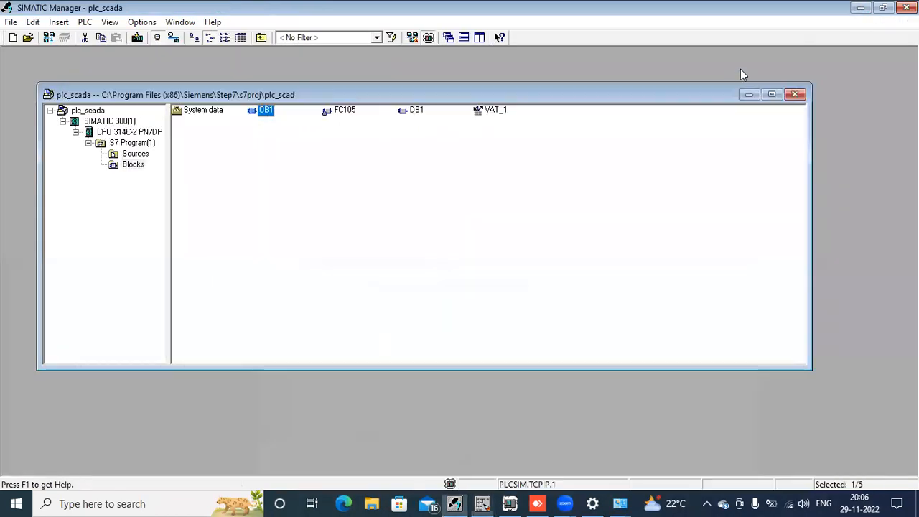
click(860, 7)
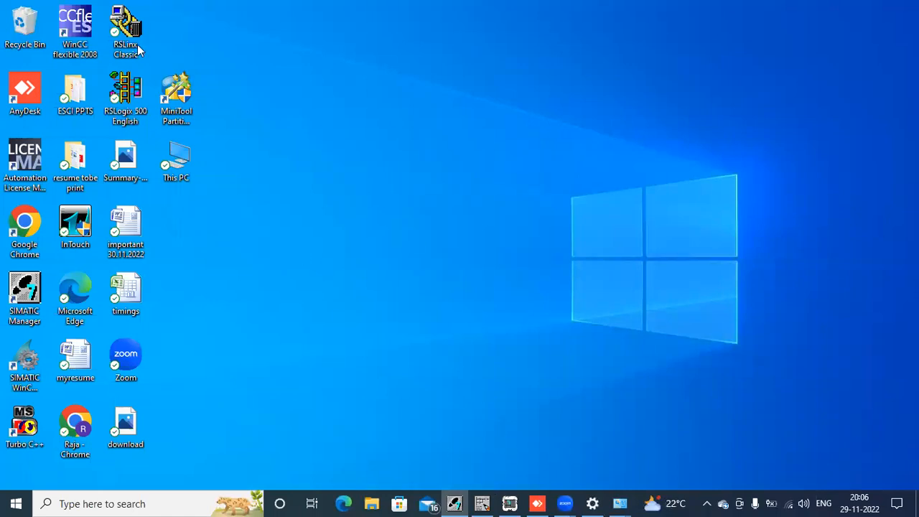
double_click(82, 41)
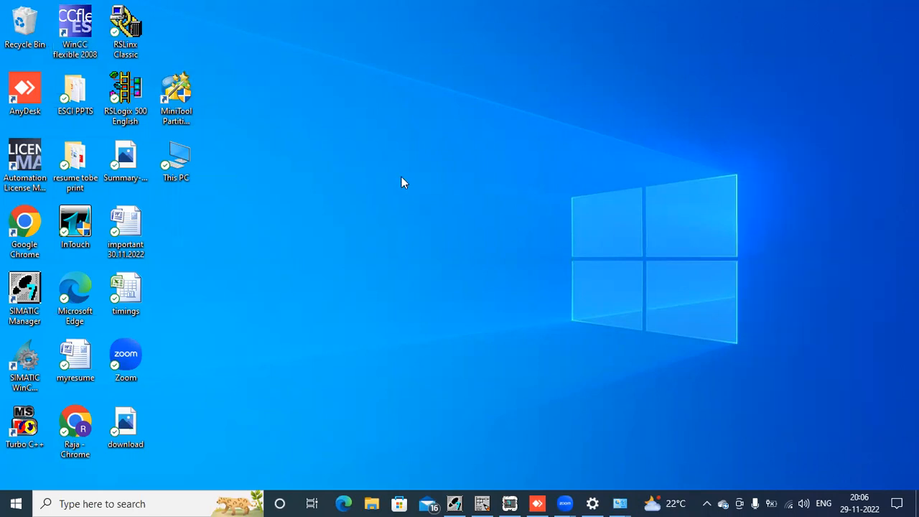
double_click(77, 36)
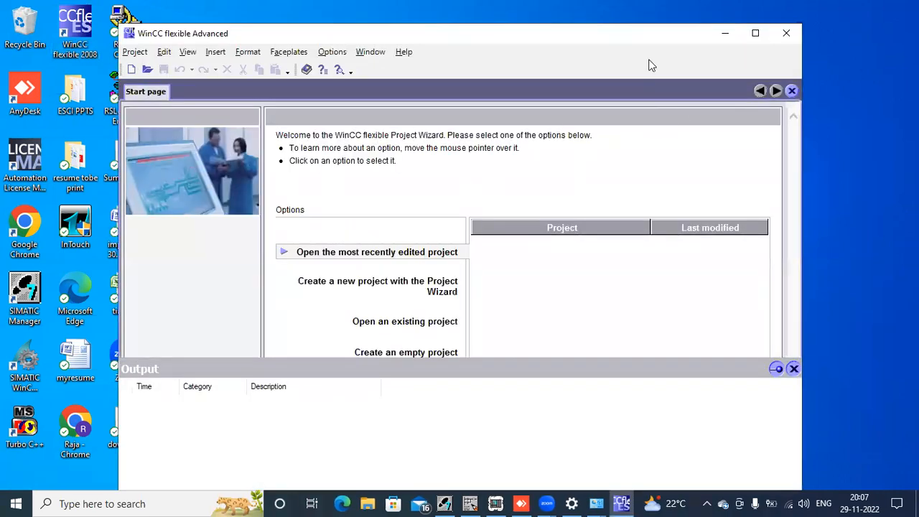
click(756, 33)
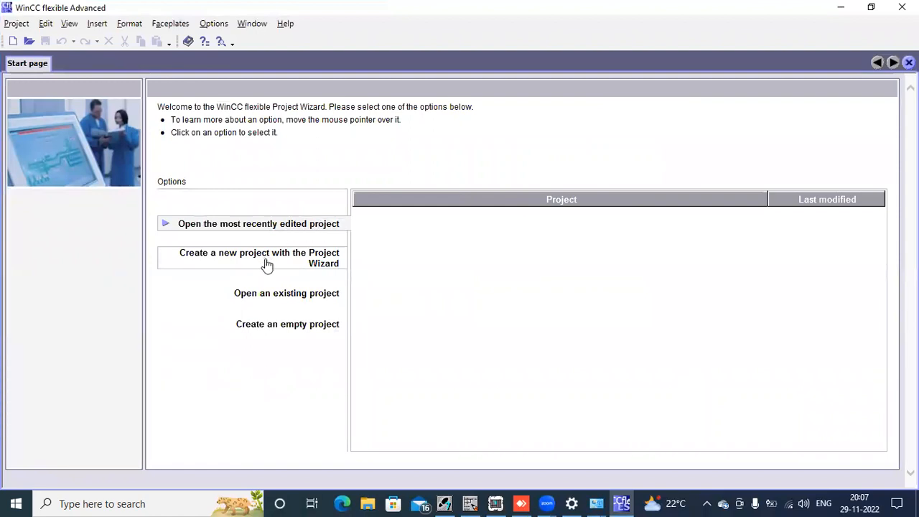
mouse_move(329, 261)
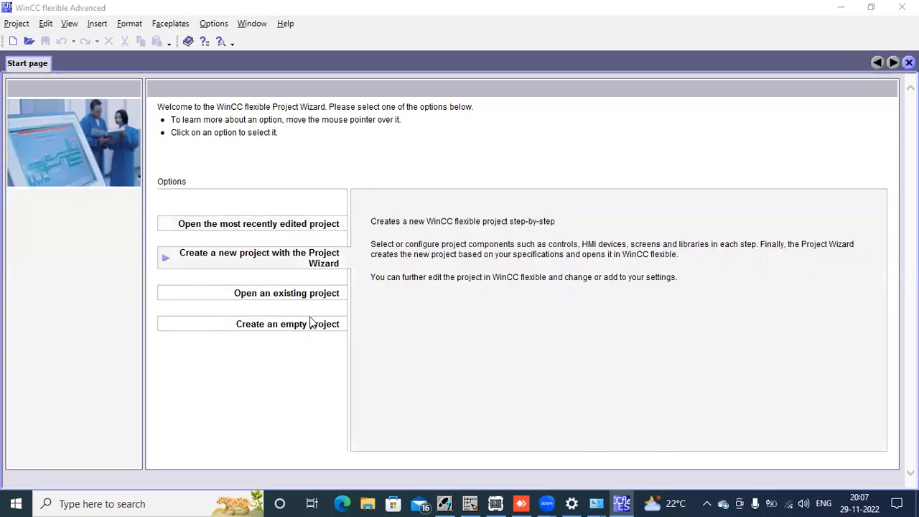
click(317, 324)
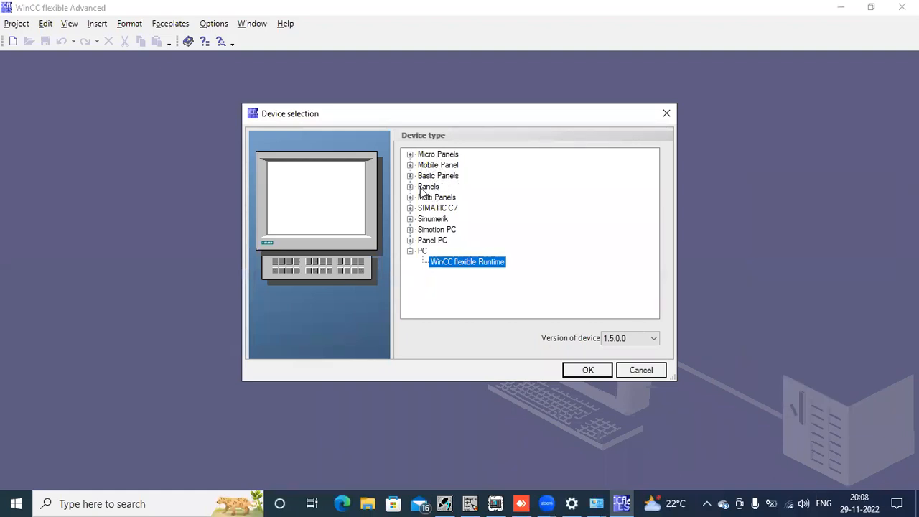
Examine the HMI device types offered in the 170 and 270 series of the Panels group.
click(410, 186)
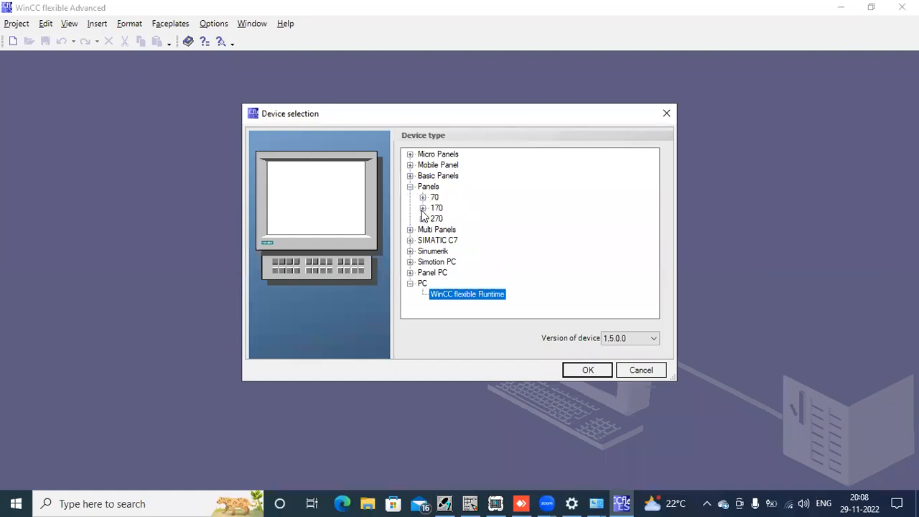
click(423, 207)
click(423, 187)
click(423, 208)
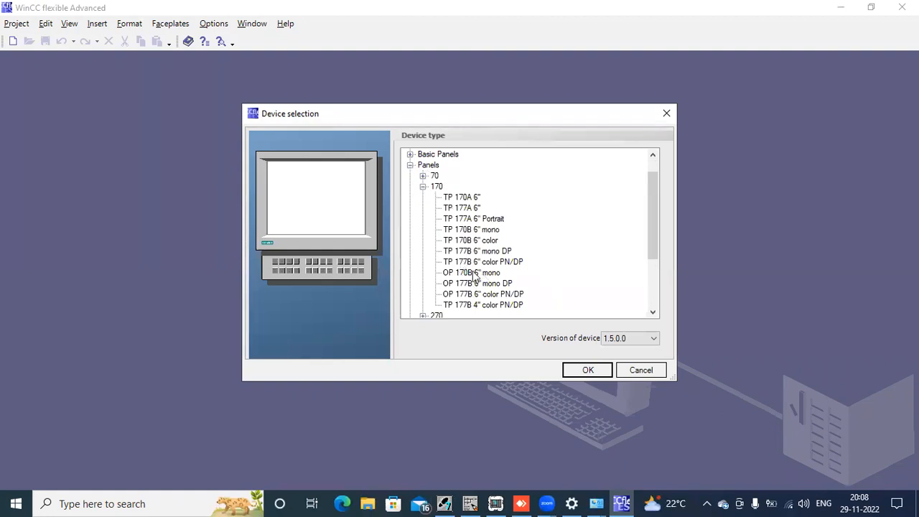
click(423, 187)
click(423, 218)
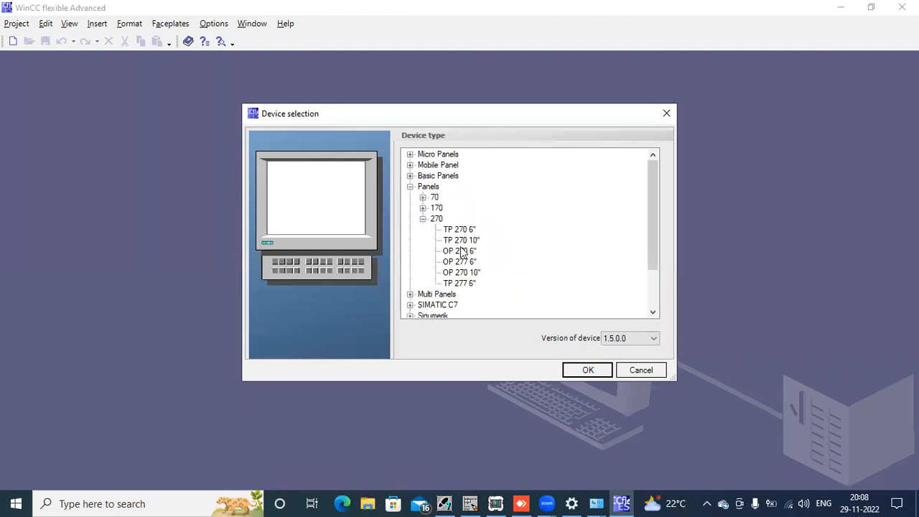
click(423, 219)
click(410, 186)
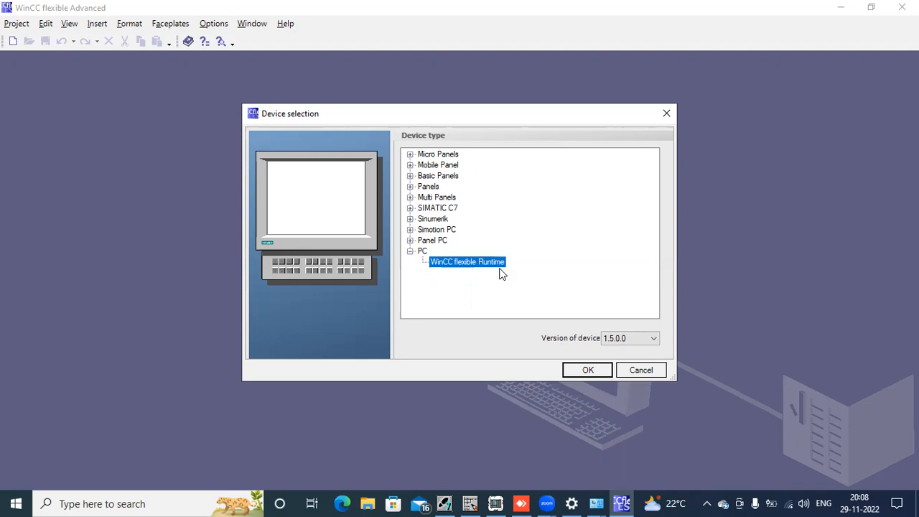
click(411, 187)
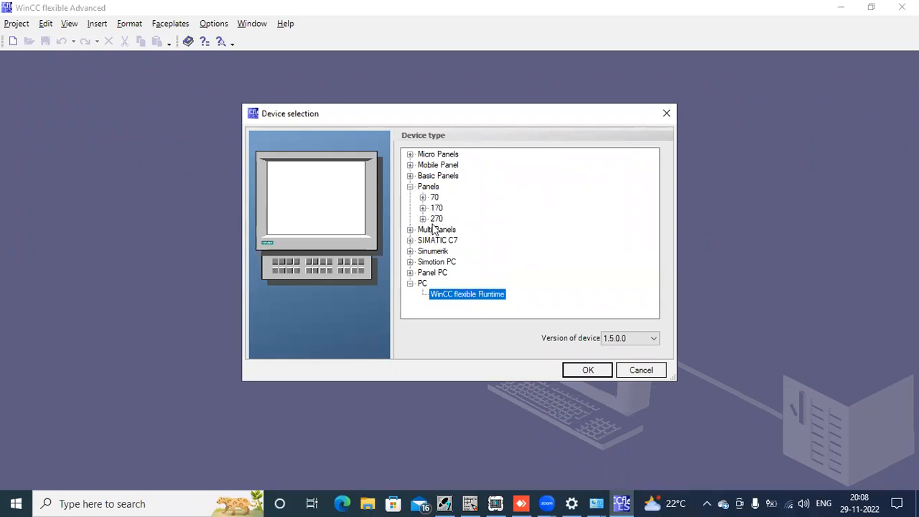
click(410, 187)
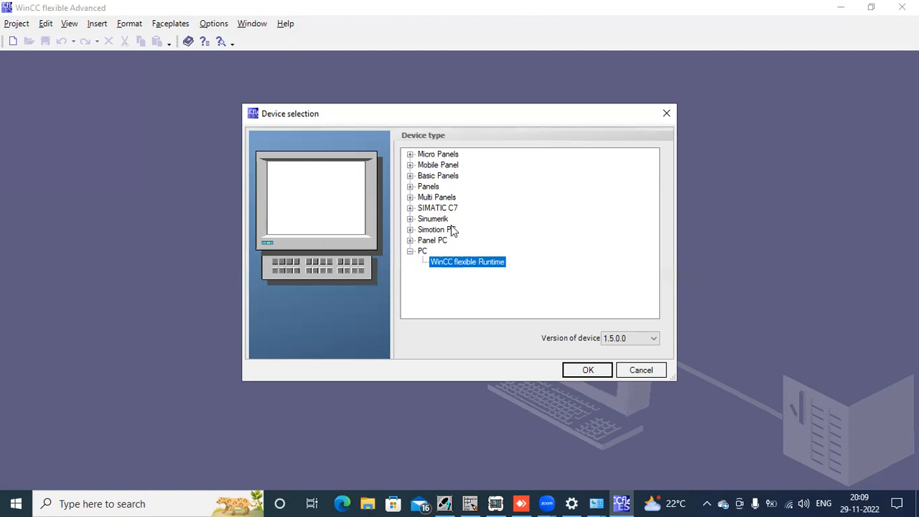
Create the project for the PC device WinCC flexible Runtime and select Screen_1 in the project tree.
click(569, 368)
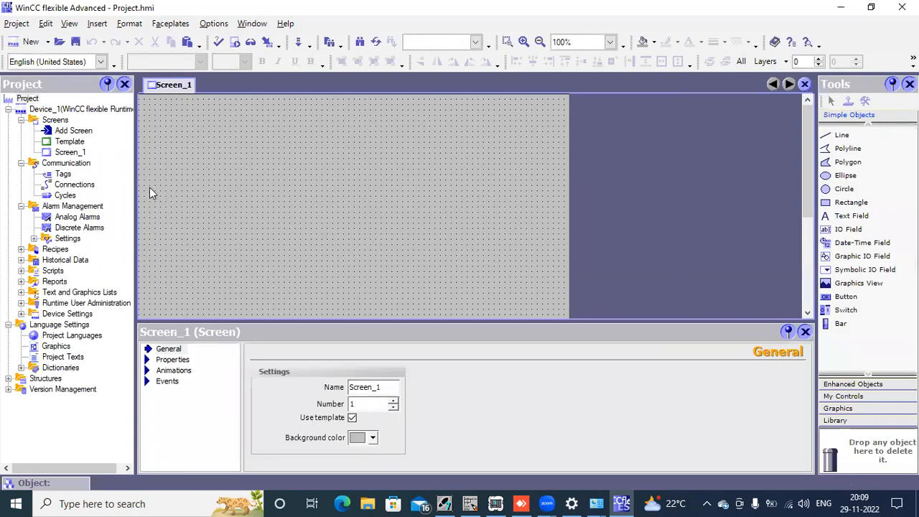
click(46, 119)
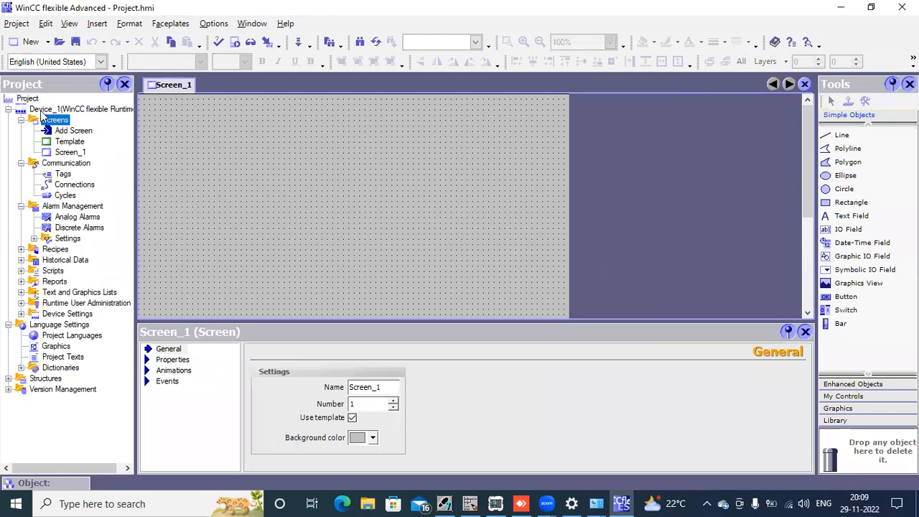
click(74, 153)
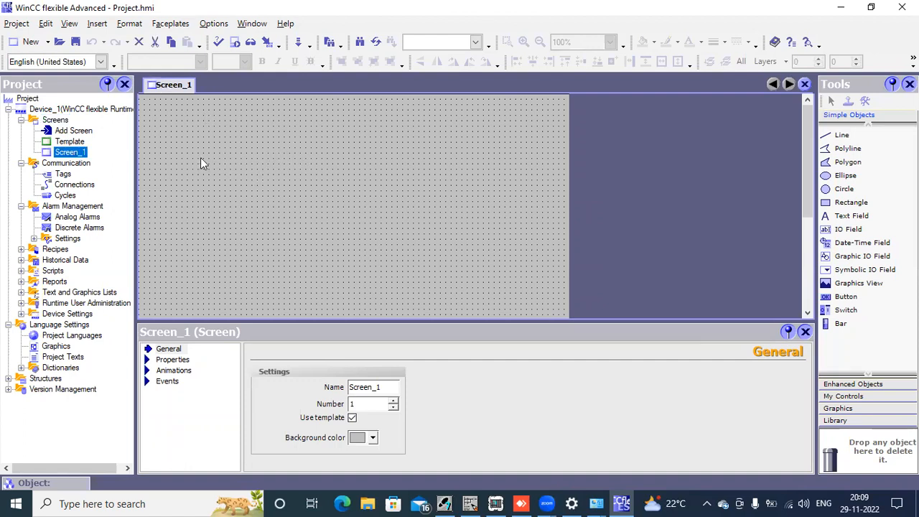
Try to rename Screen_1 in the project tree.
right_click(82, 160)
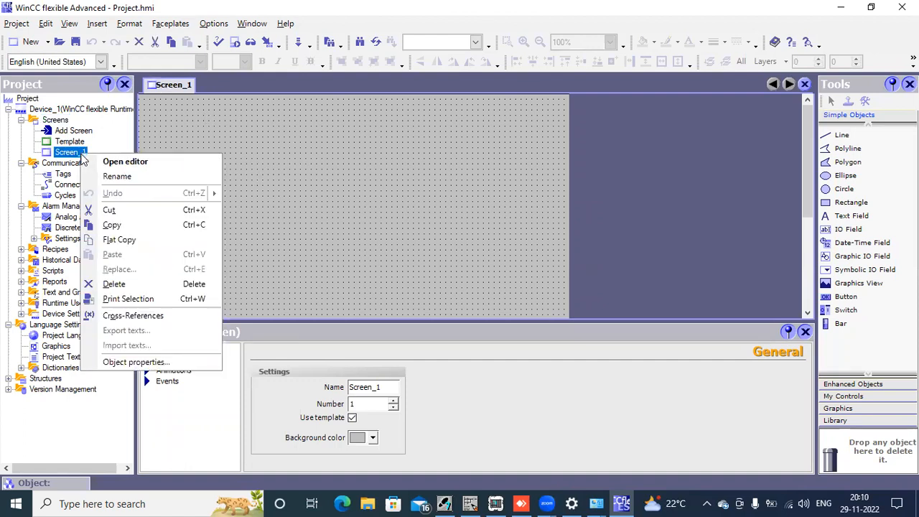
click(117, 177)
text(welcome)
key(BackSpace)
key(BackSpace)
key(BackSpace)
key(BackSpace)
key(BackSpace)
key(BackSpace)
key(Return)
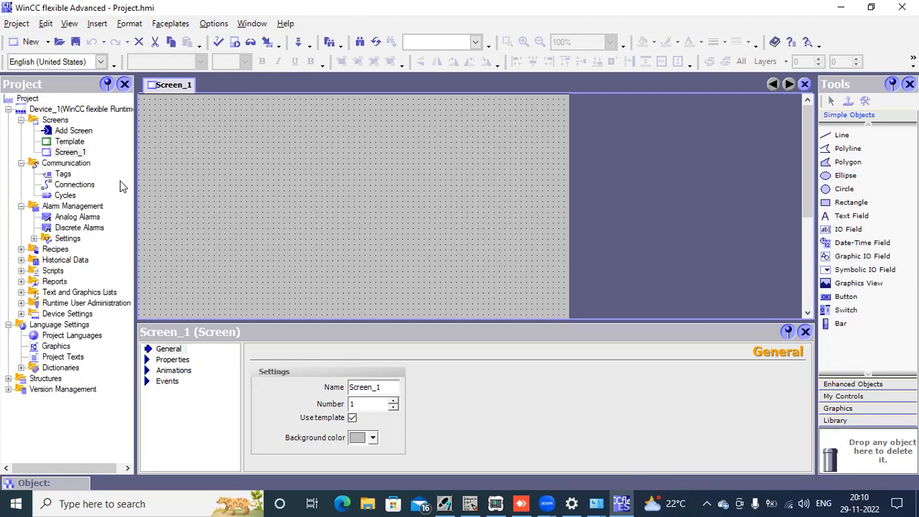
Rename the screen Screen_1 as WELCOME.
click(63, 153)
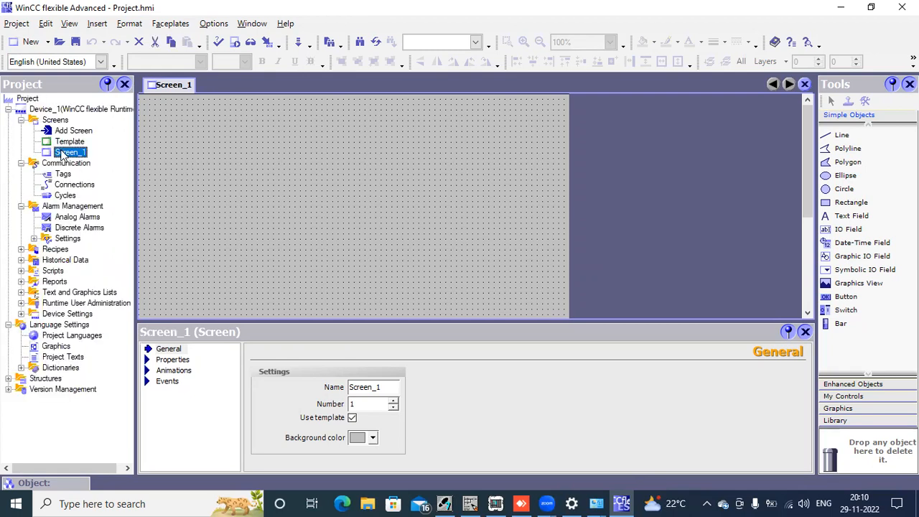
right_click(61, 149)
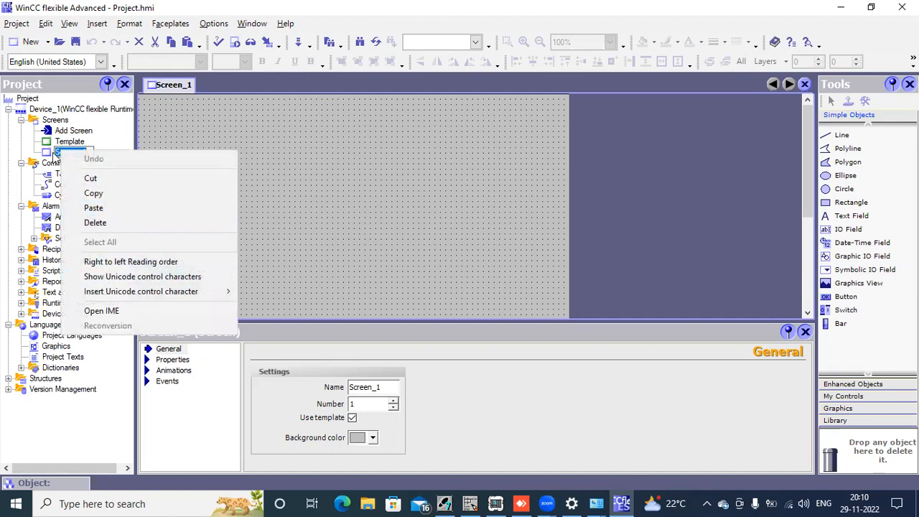
click(67, 148)
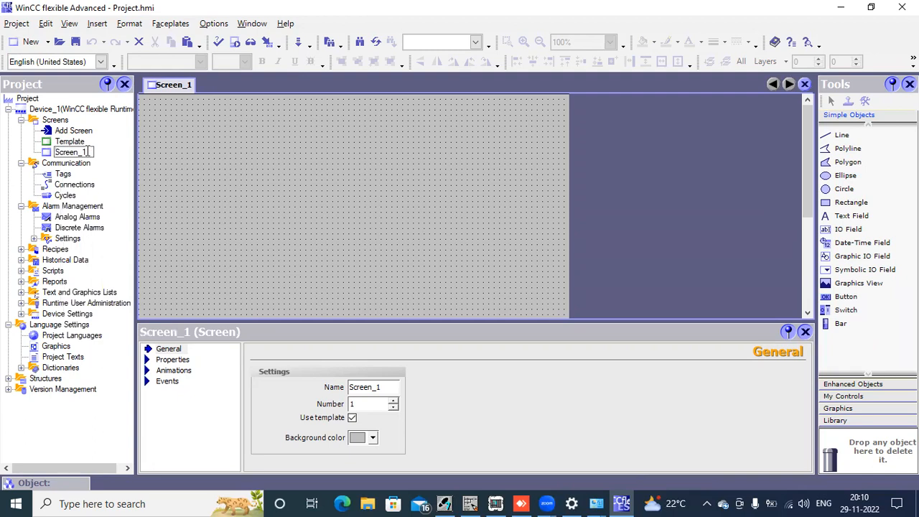
key(shift+Left)
key(shift+Left)
key(shift+Left)
key(shift+Left)
key(shift+Left)
key(shift+Left)
text(WELCOME)
key(Return)
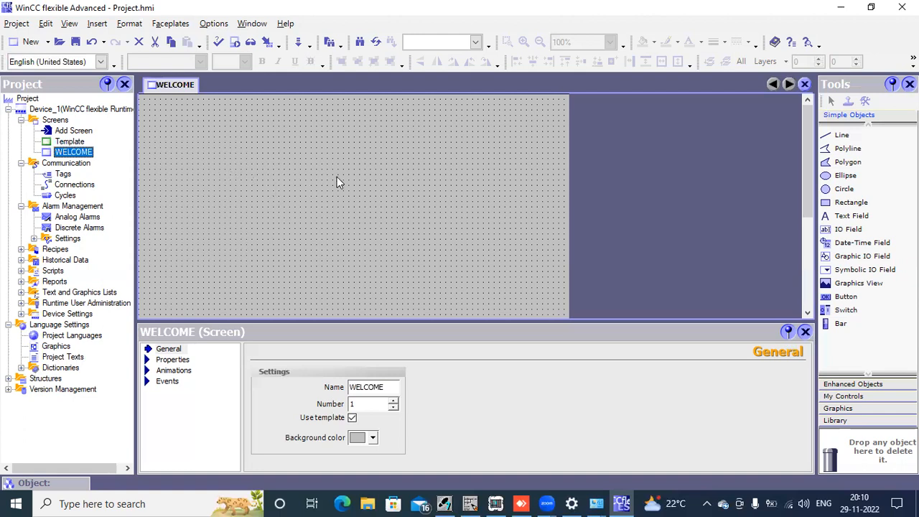
Widen the Tools area and place a Symbol Library object on the upper part of the WELCOME screen.
click(331, 134)
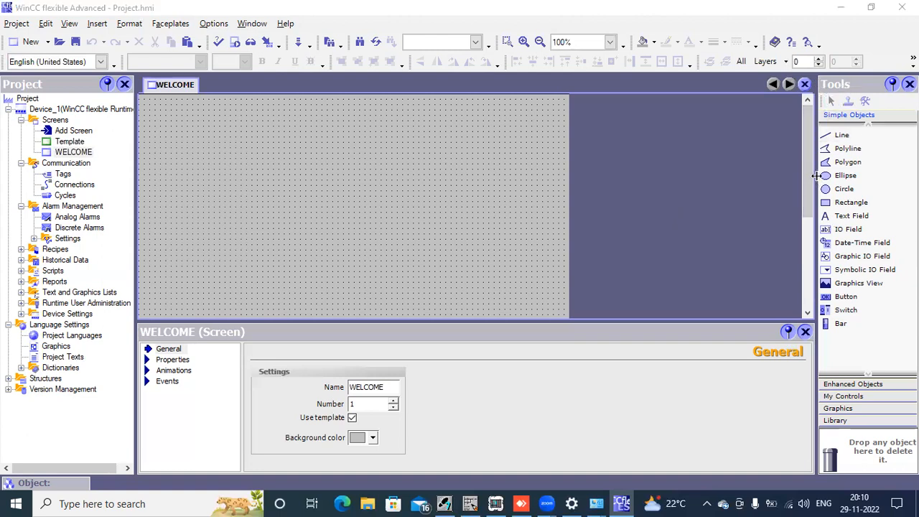
drag(816, 176, 720, 143)
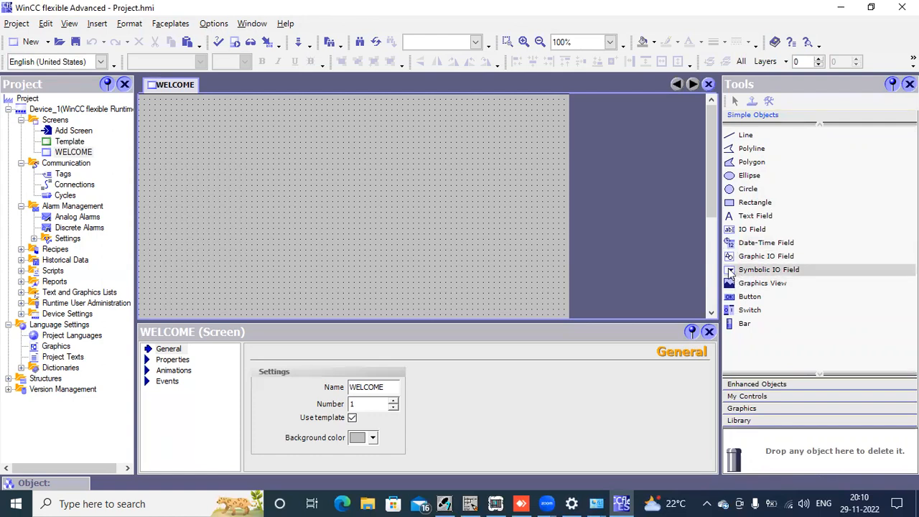
click(747, 384)
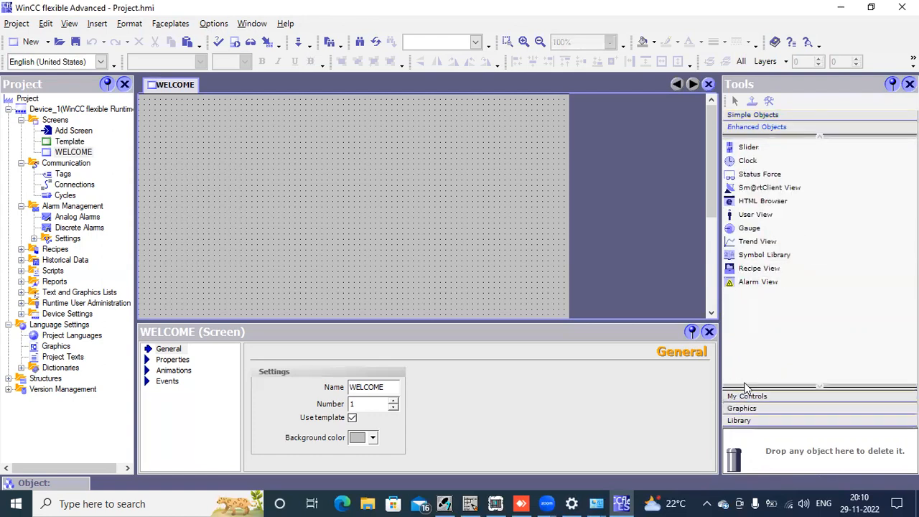
click(751, 260)
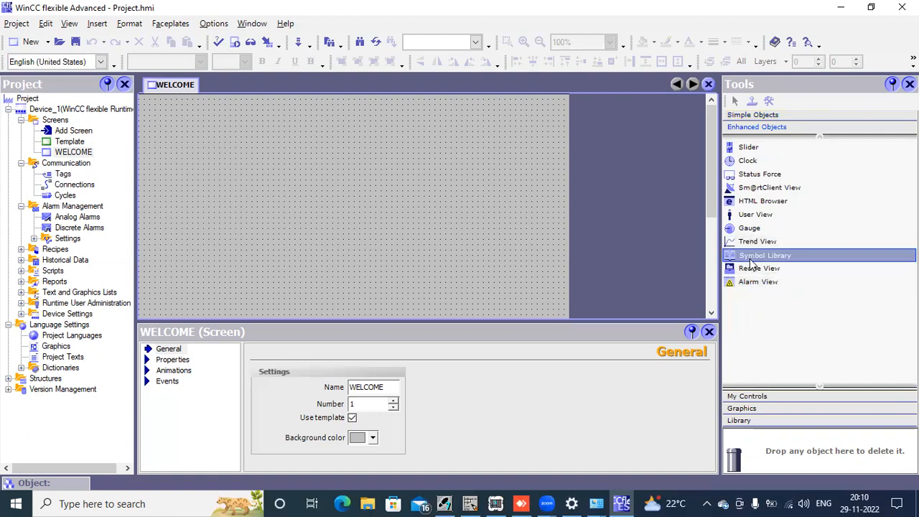
click(253, 147)
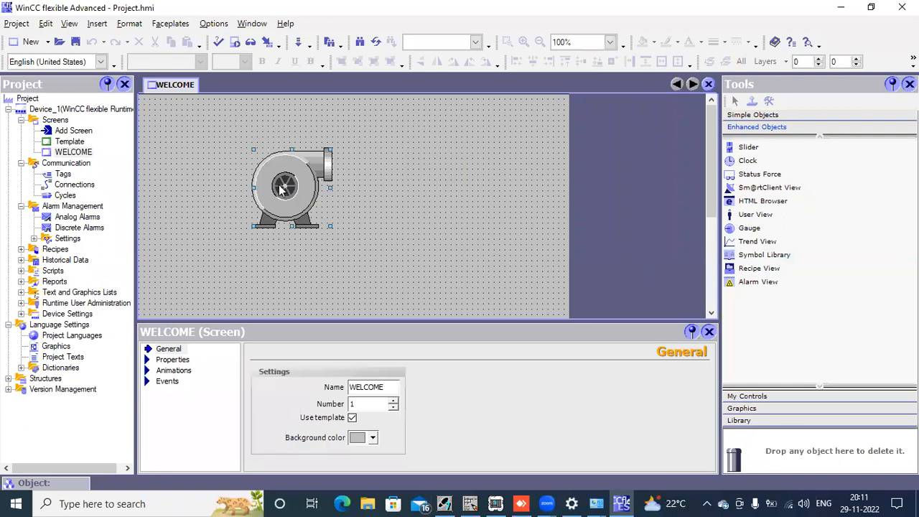
Select the pump symbol, enlarge the property view and switch the symbol's category to Process Cooling.
click(318, 193)
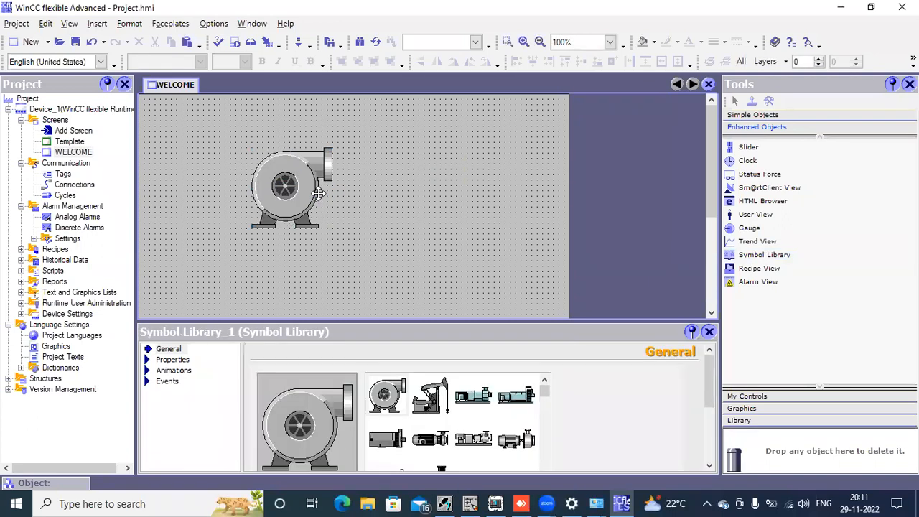
click(283, 186)
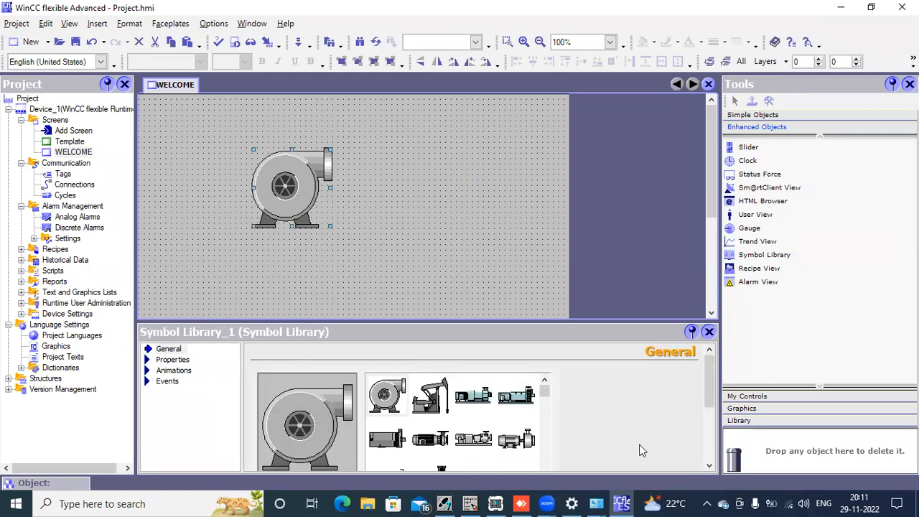
drag(709, 467, 709, 468)
drag(422, 323, 422, 273)
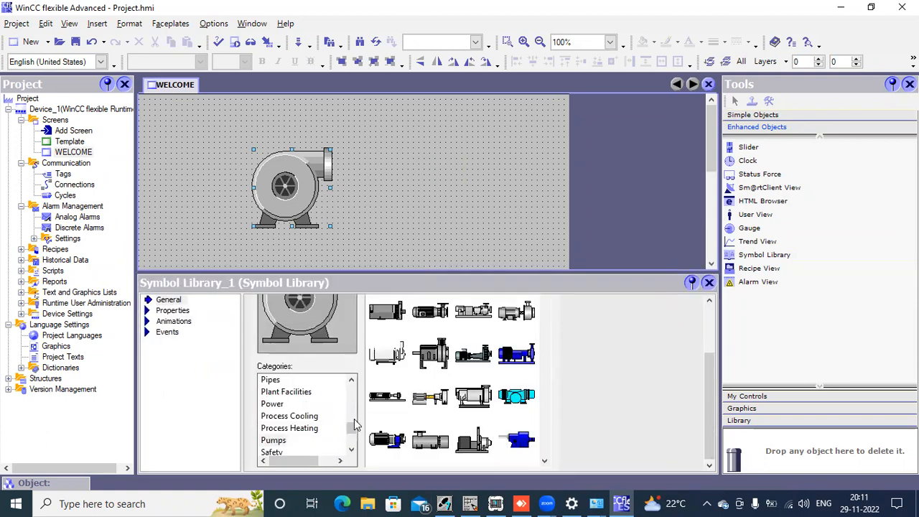
click(287, 392)
click(286, 417)
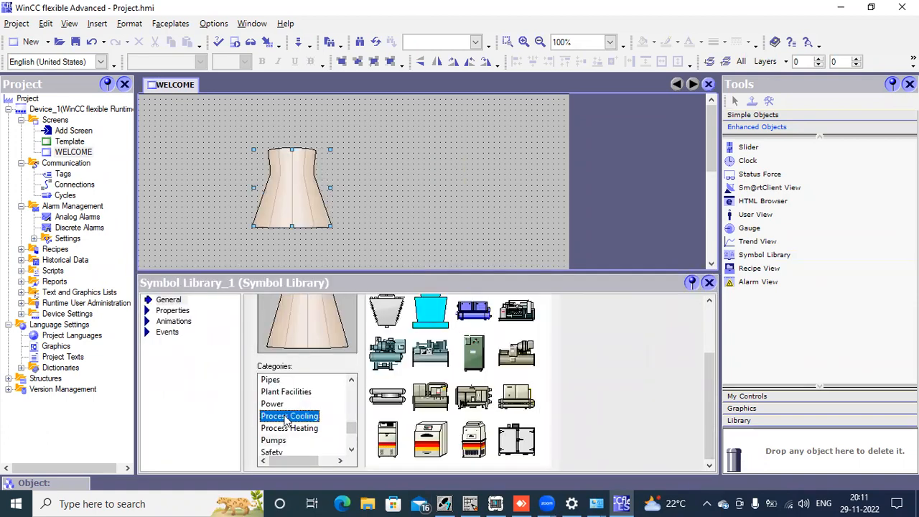
Browse the Symbol Library categories, including Tanks, Textures, Sensors and Panels, and settle on the Motors category for the symbol.
key(Down)
key(Down)
key(Down)
key(Down)
key(Down)
key(Down)
key(Down)
key(Down)
key(Down)
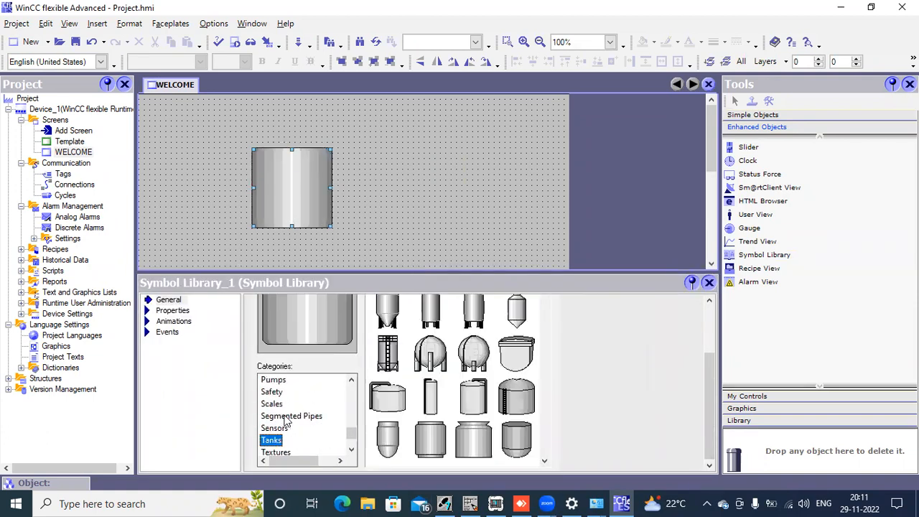
key(Up)
key(Up)
key(Up)
key(Down)
key(Down)
key(Down)
key(Down)
key(Down)
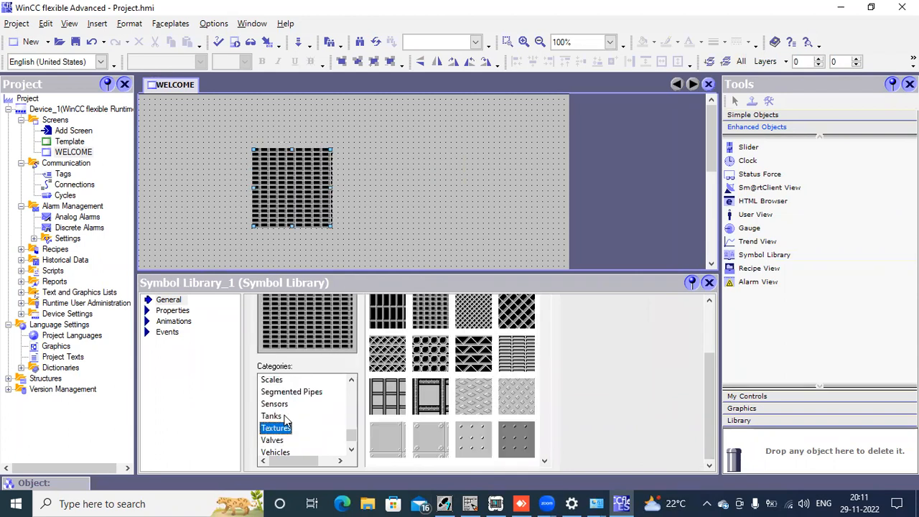
key(Down)
key(Up)
key(Up)
key(Up)
key(Up)
key(Up)
key(Up)
key(Up)
key(Up)
key(Up)
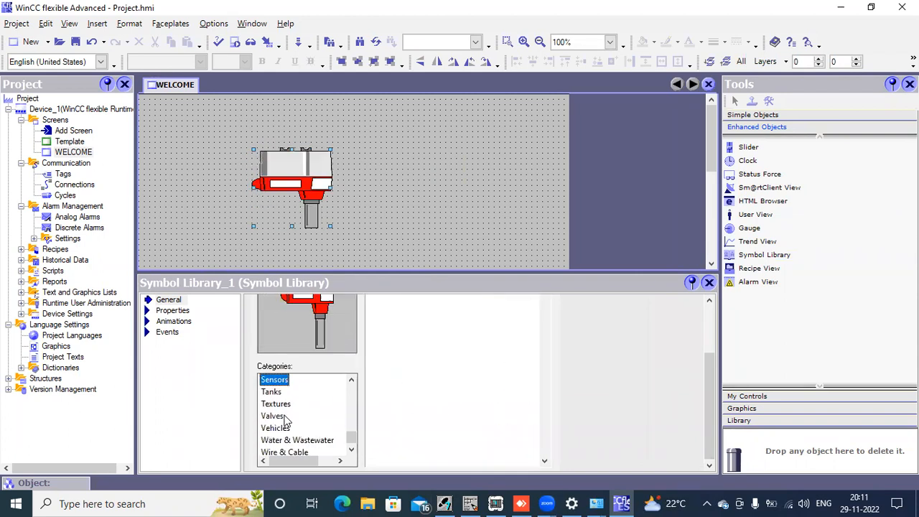
key(Up)
key(Up)
key(Up)
key(Up)
key(Up)
key(Up)
key(Up)
key(Up)
key(Up)
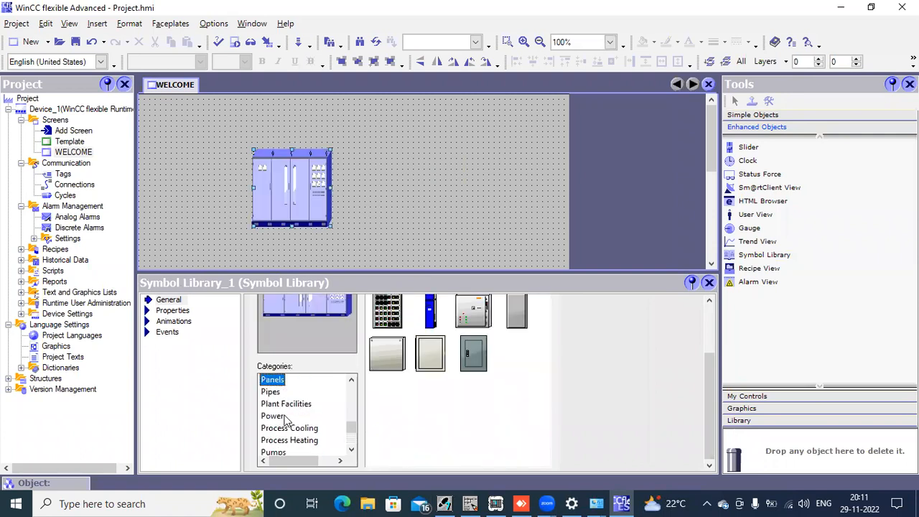
key(Up)
key(Up)
key(Down)
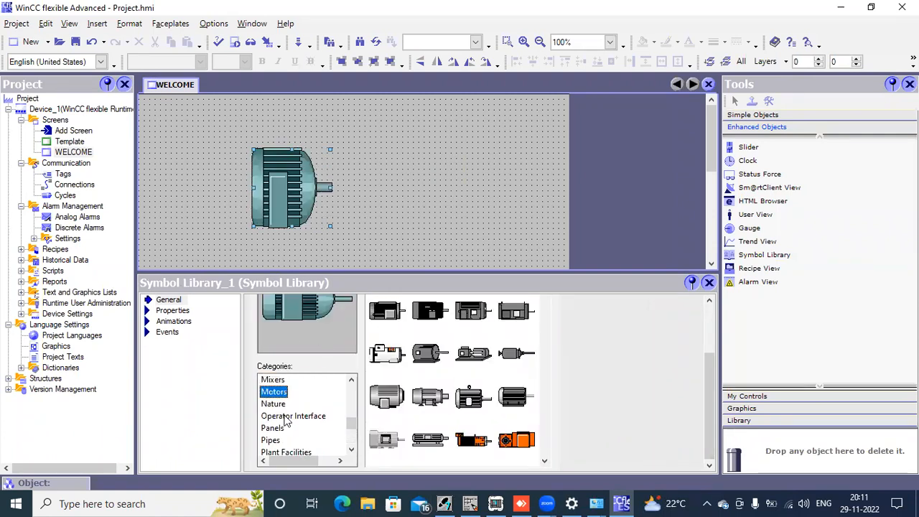
Delete the motor symbol from the WELCOME screen and shrink the property view to enlarge the screen area.
click(299, 197)
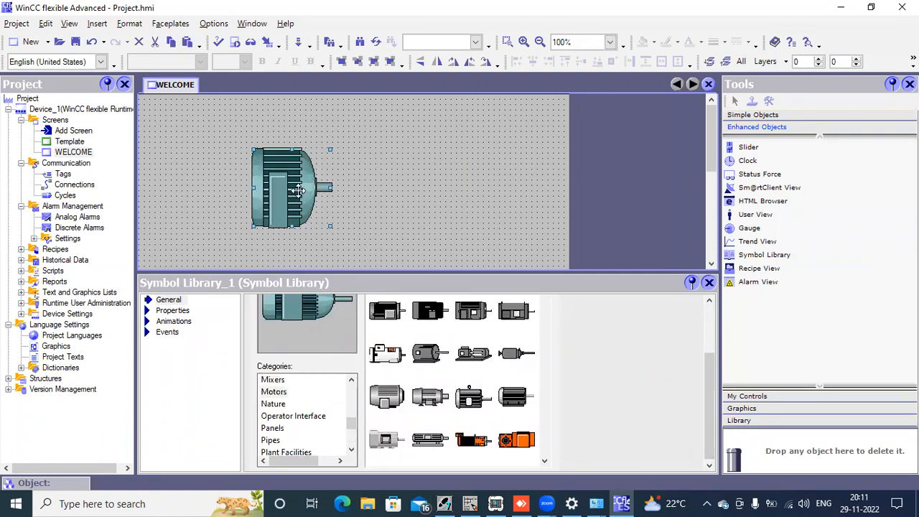
key(Delete)
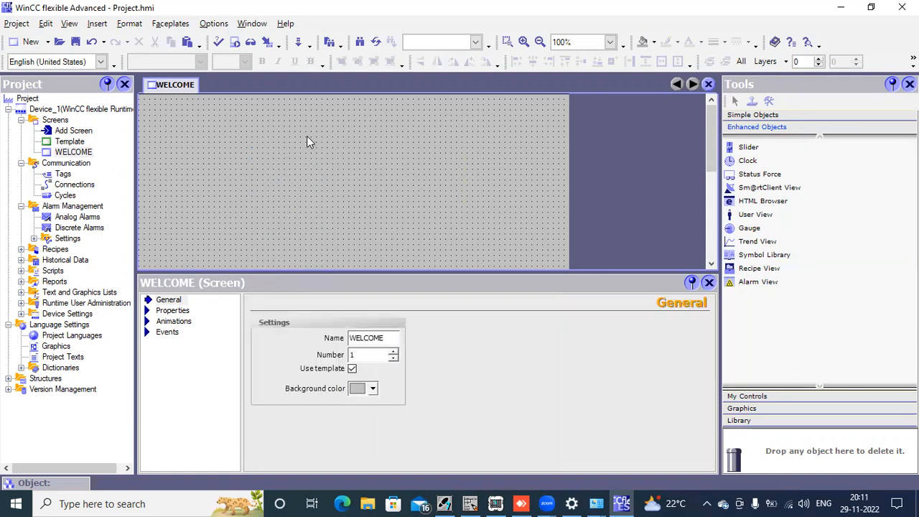
drag(364, 273, 364, 314)
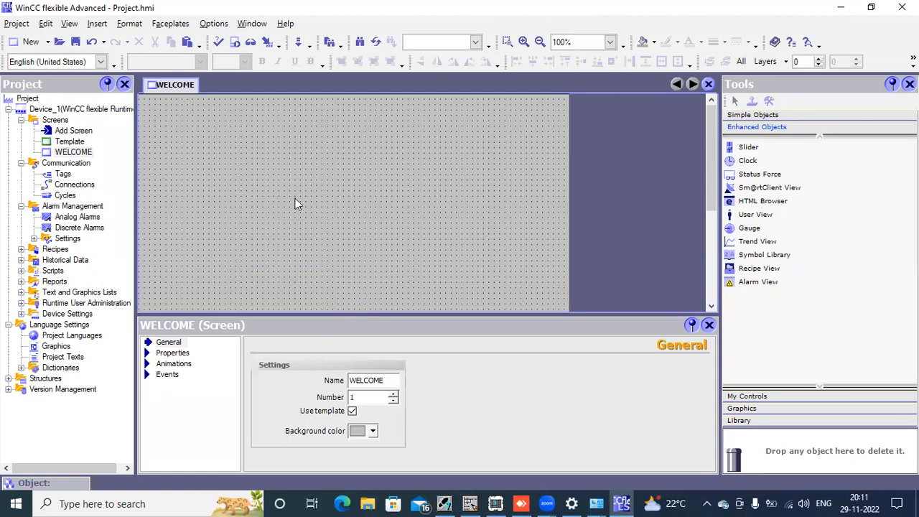
Place a Text Field near the upper edge of the WELCOME screen and set its text to "WELCOME TO PLANT1".
click(751, 115)
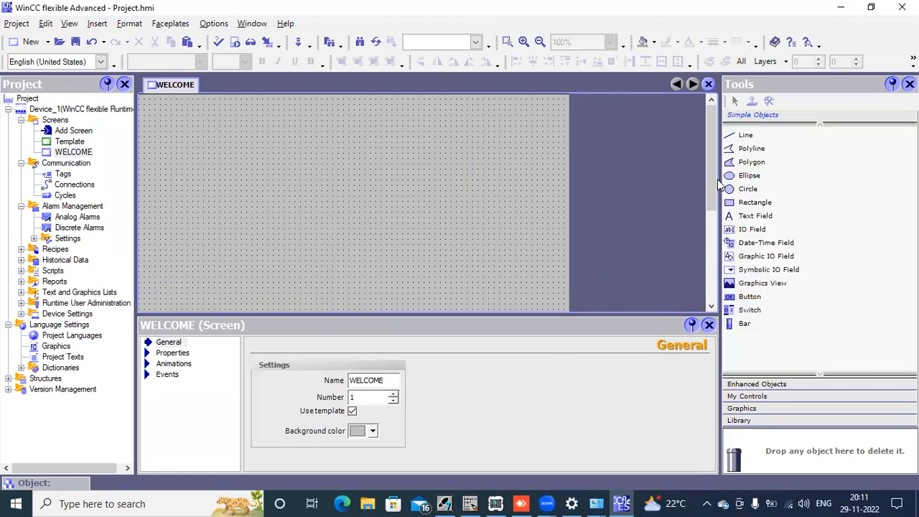
click(756, 216)
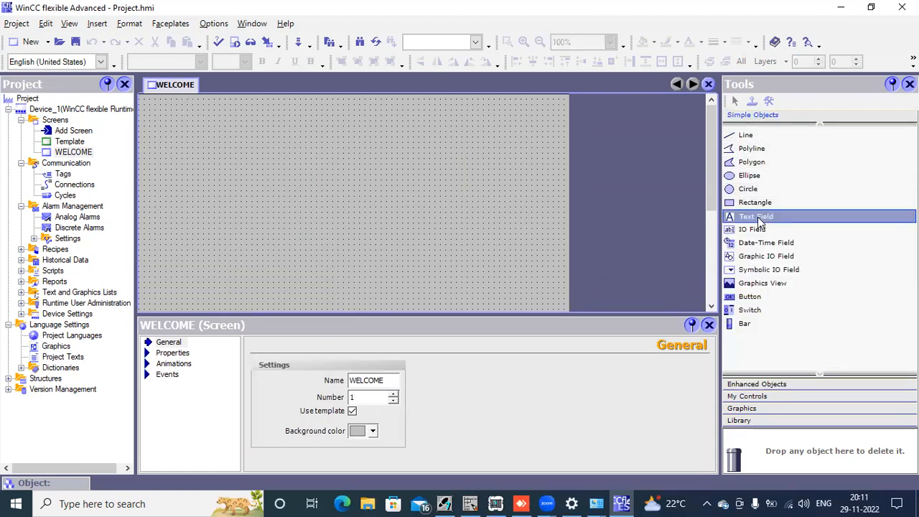
click(248, 108)
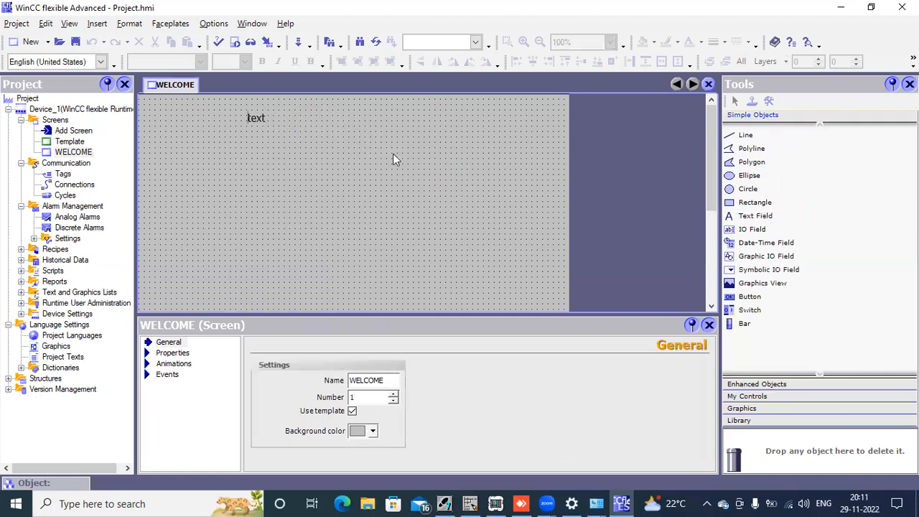
key(BackSpace)
key(BackSpace)
key(BackSpace)
key(BackSpace)
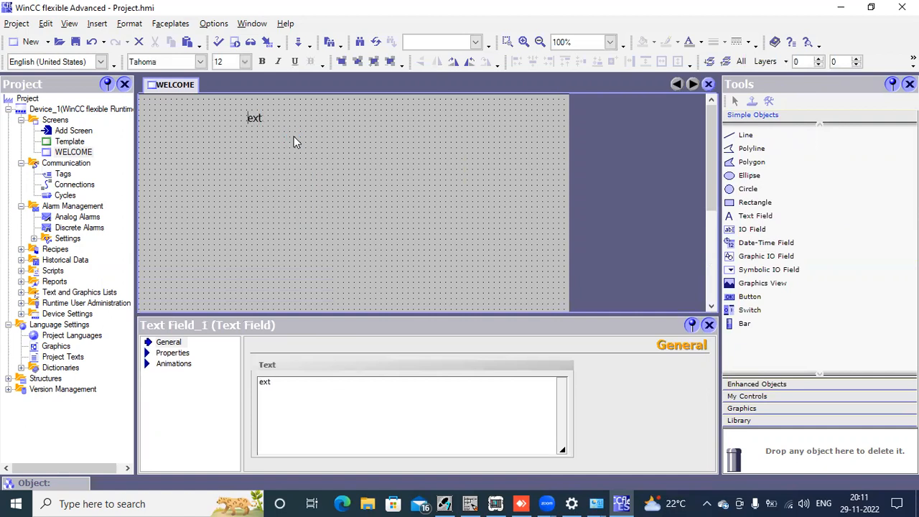
text(WELCOME TO PLANT1)
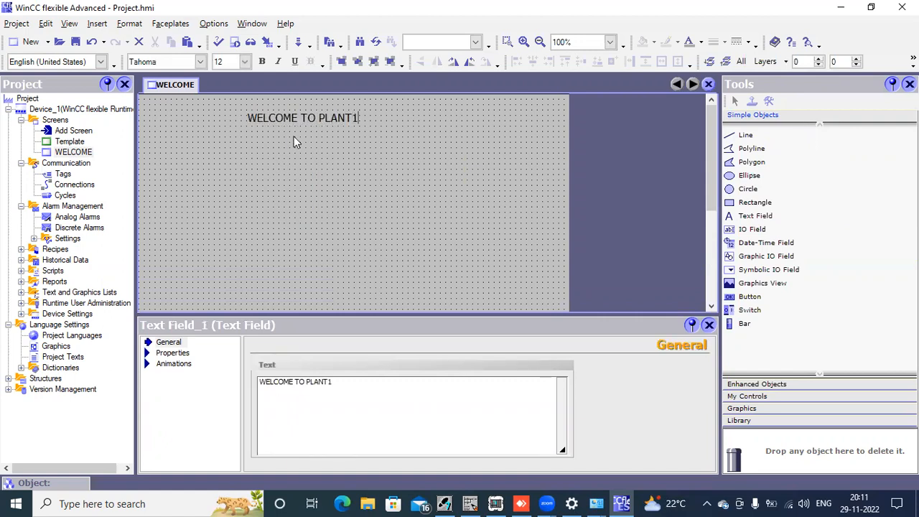
click(317, 197)
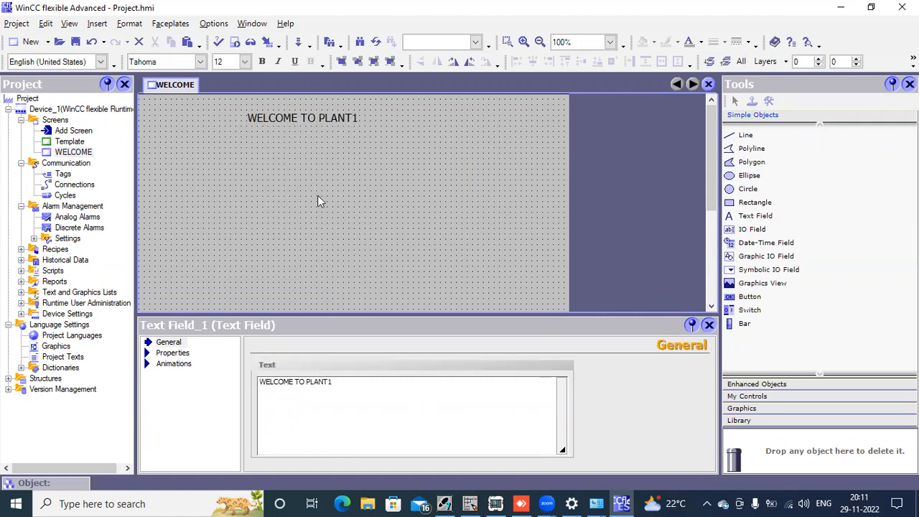
Nudge the WELCOME TO PLANT1 text field horizontally to the right, toward the middle of the screen.
click(337, 119)
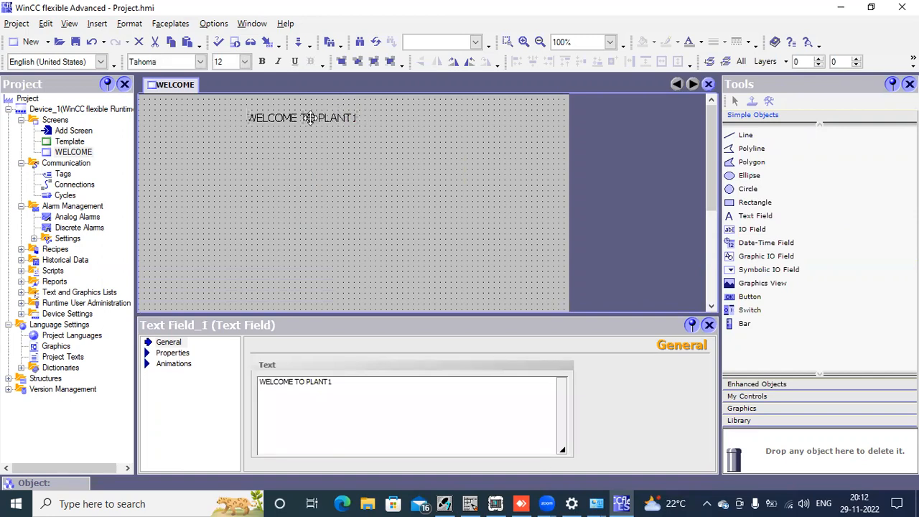
key(Right)
key(Right)
key(Right)
key(Right)
key(Right)
key(Right)
key(Right)
key(Right)
key(Right)
key(Right)
key(Right)
key(Right)
key(Right)
key(Right)
key(Right)
key(Right)
key(Right)
key(Right)
key(Right)
key(Right)
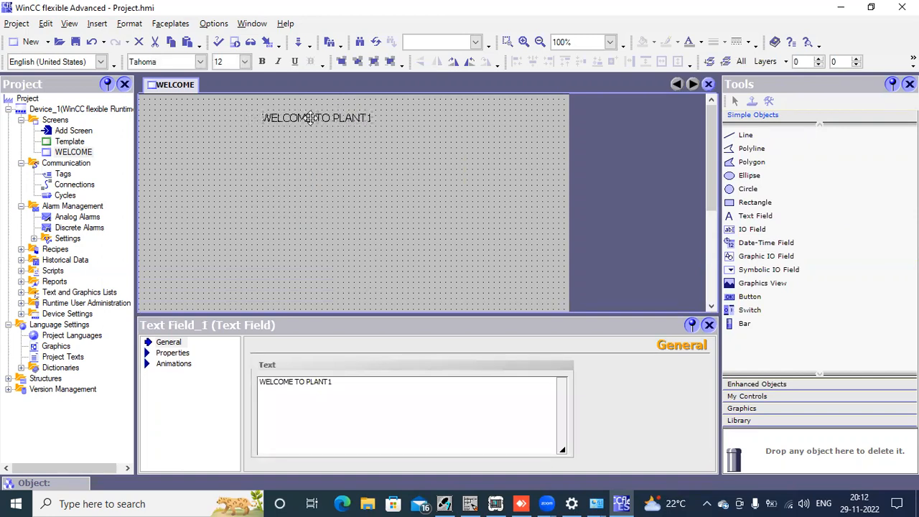
key(Right)
key(Right)
key(Right)
key(Right)
key(Right)
key(Right)
key(Right)
key(Right)
key(Right)
key(Right)
key(Right)
key(Right)
key(Right)
key(Right)
key(Right)
key(Right)
key(Right)
key(Right)
key(Right)
key(Right)
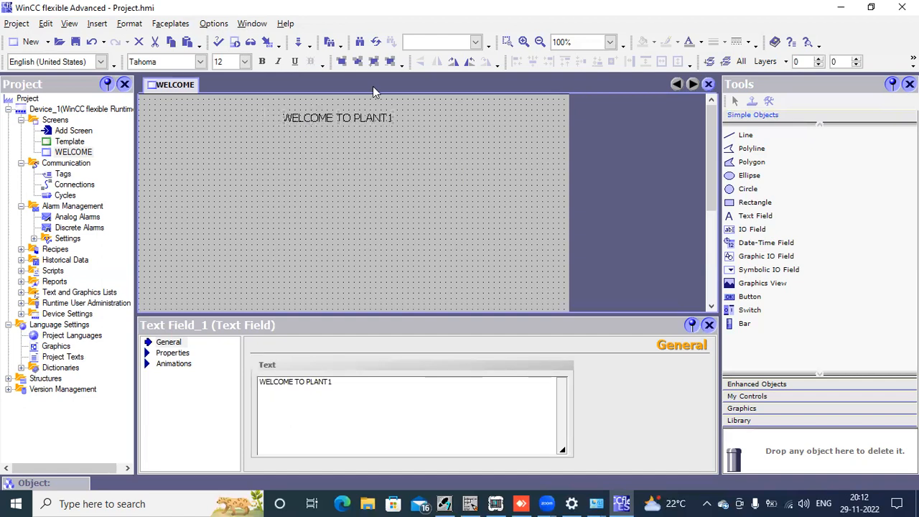
Set the font size of the WELCOME TO PLANT1 text field to 26.
click(245, 62)
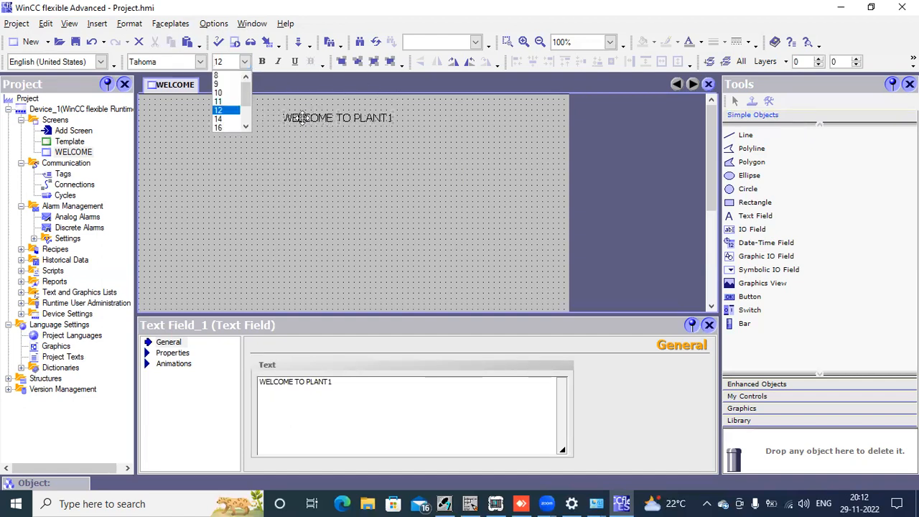
click(247, 125)
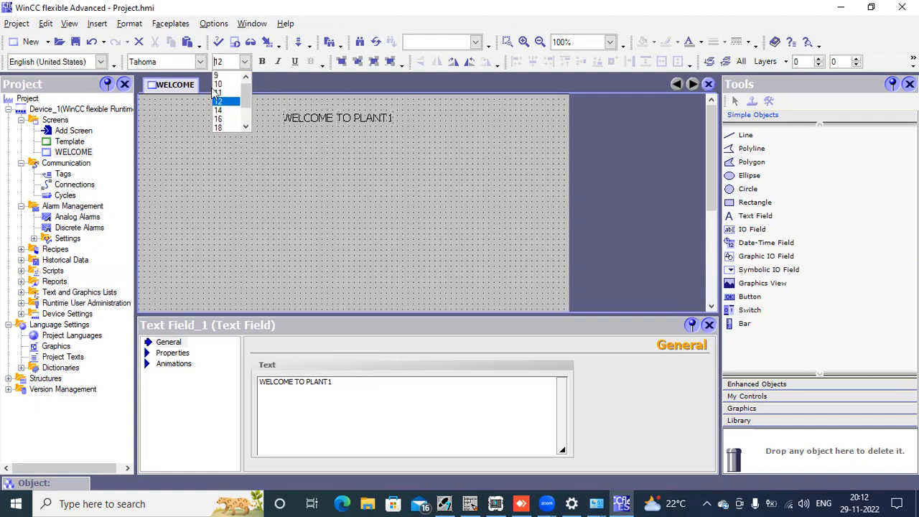
click(245, 128)
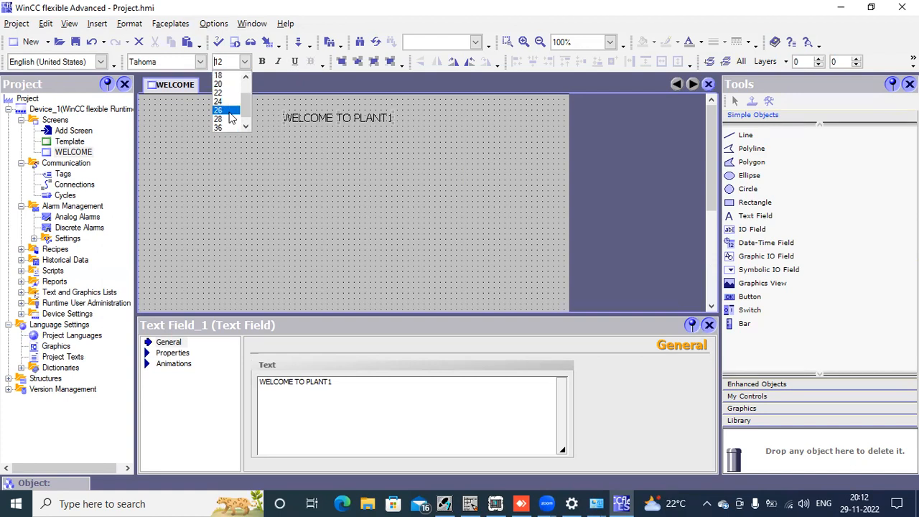
click(228, 111)
Nudge the enlarged WELCOME TO PLANT1 heading to the left until it is roughly centred across the WELCOME screen.
key(Left)
key(Left)
key(Left)
key(Left)
key(Left)
key(Left)
key(Left)
key(Left)
key(Left)
key(Left)
key(Left)
key(Left)
key(Left)
key(Left)
key(Left)
key(Left)
key(Left)
key(Left)
key(Left)
key(Left)
key(Left)
key(Left)
key(Left)
key(Left)
key(Left)
key(Left)
key(Left)
key(Left)
key(Left)
key(Left)
key(Left)
key(Left)
key(Left)
key(Left)
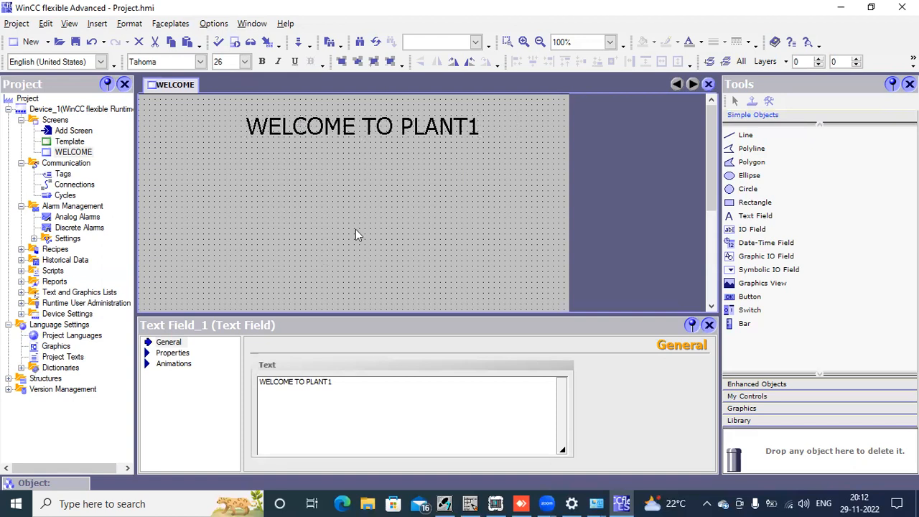
click(331, 197)
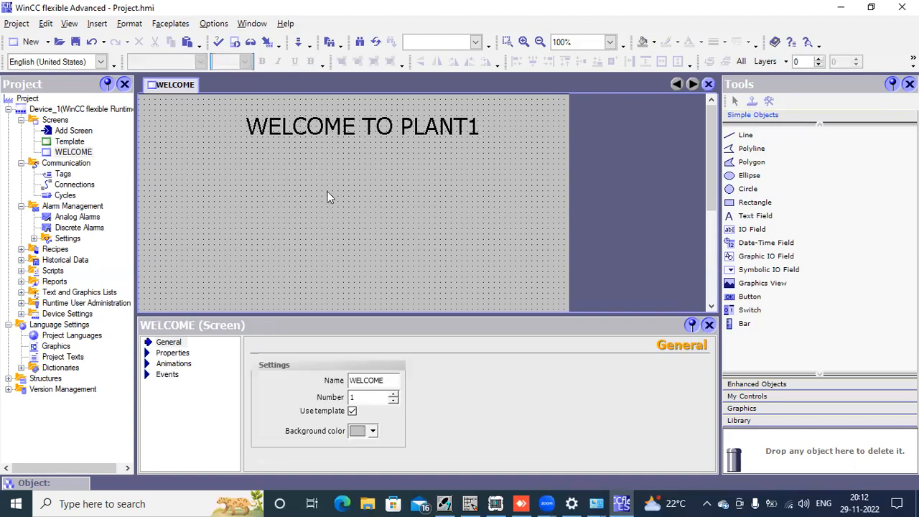
click(326, 123)
key(Left)
key(Left)
key(Left)
key(Left)
key(Left)
key(Left)
key(Left)
key(Left)
key(Left)
key(Left)
key(Left)
key(Left)
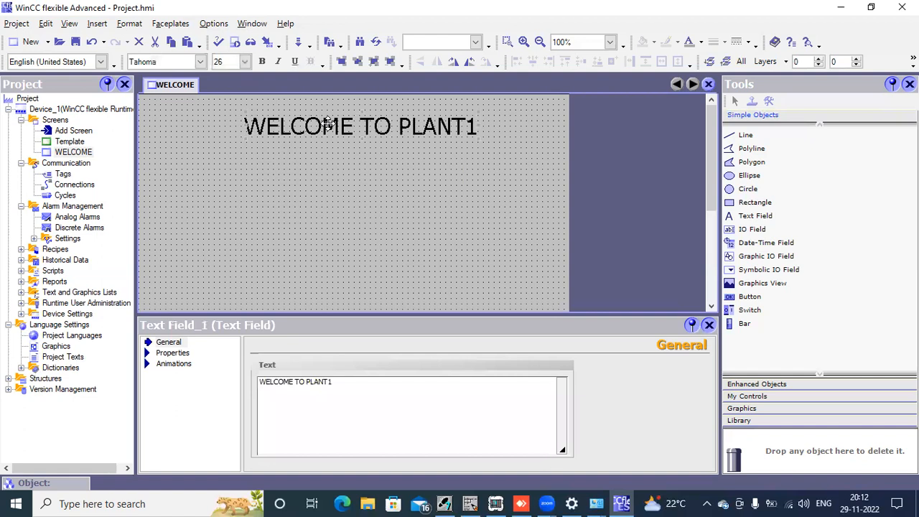
key(Left)
key(Left)
click(327, 251)
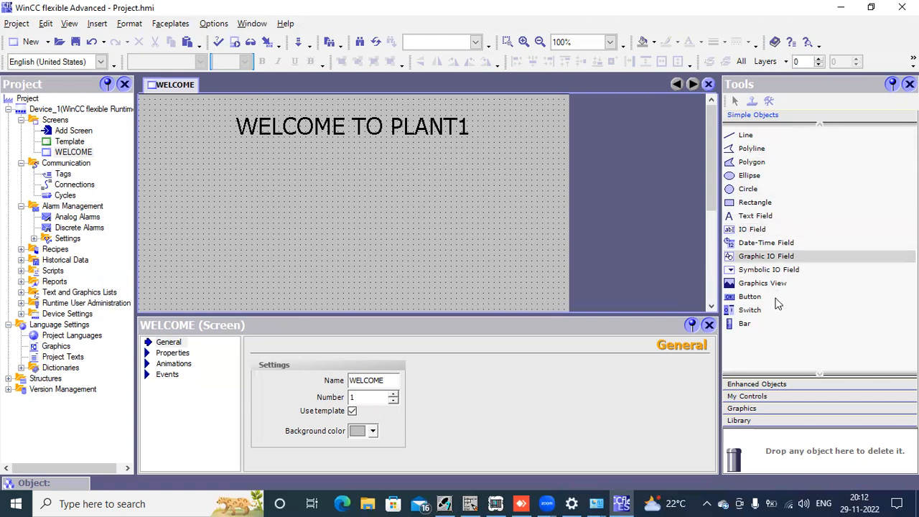
Draw a Graphics View directly below the WELCOME TO PLANT1 heading, about as wide as the heading.
click(793, 286)
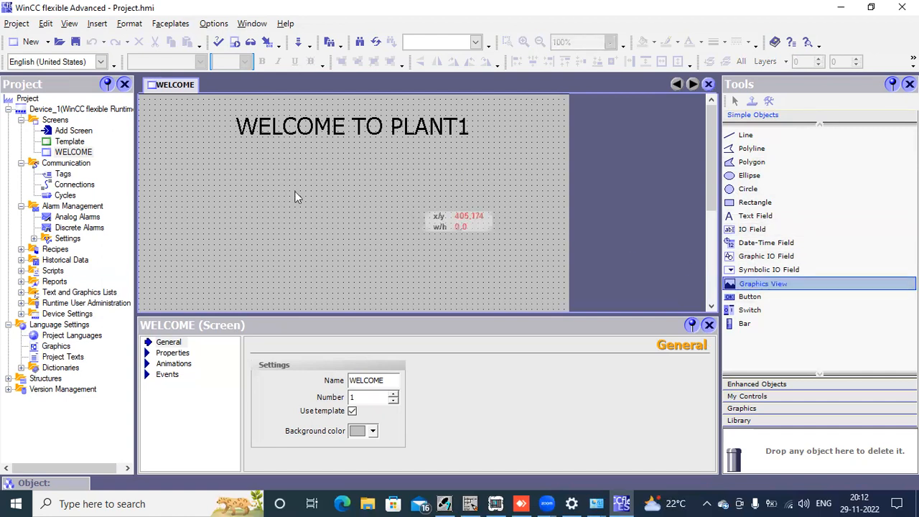
drag(242, 144, 414, 254)
drag(457, 287, 472, 300)
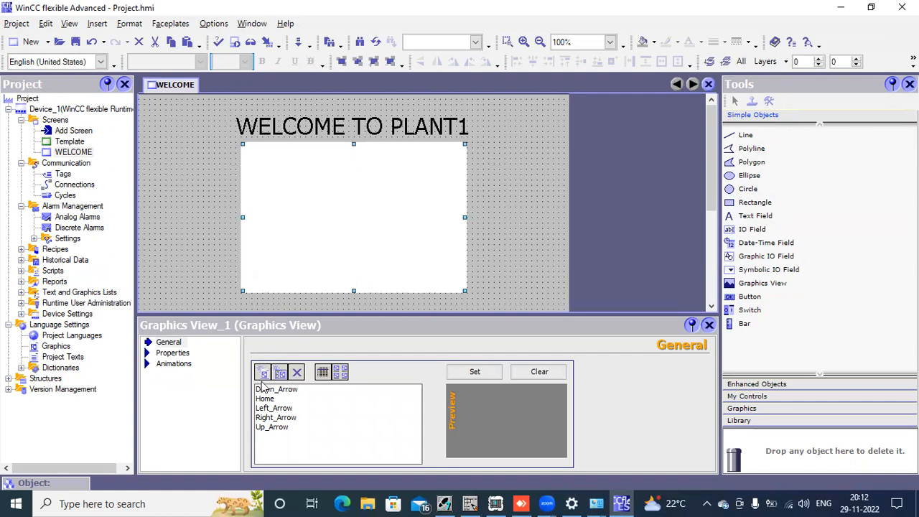
Load the image file named download from the Desktop folder into the Graphics View, browsing with the All files (*.*) filter.
click(262, 376)
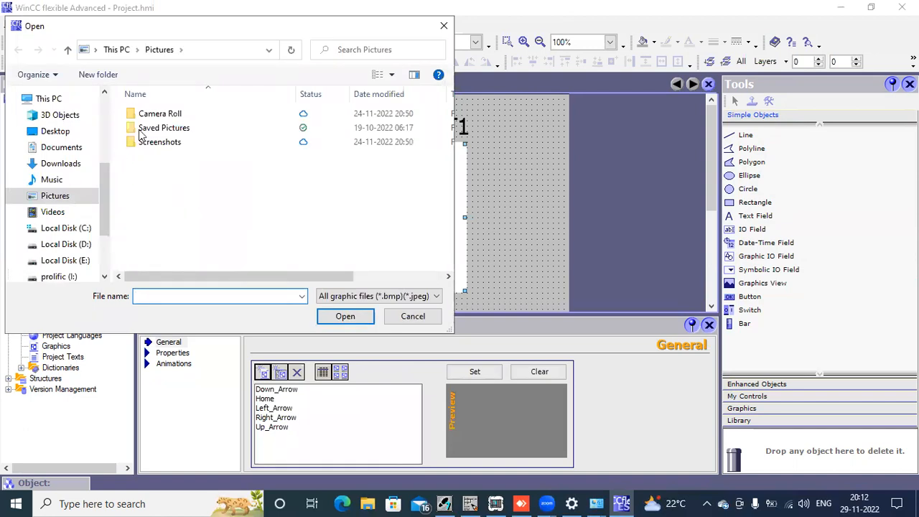
click(73, 133)
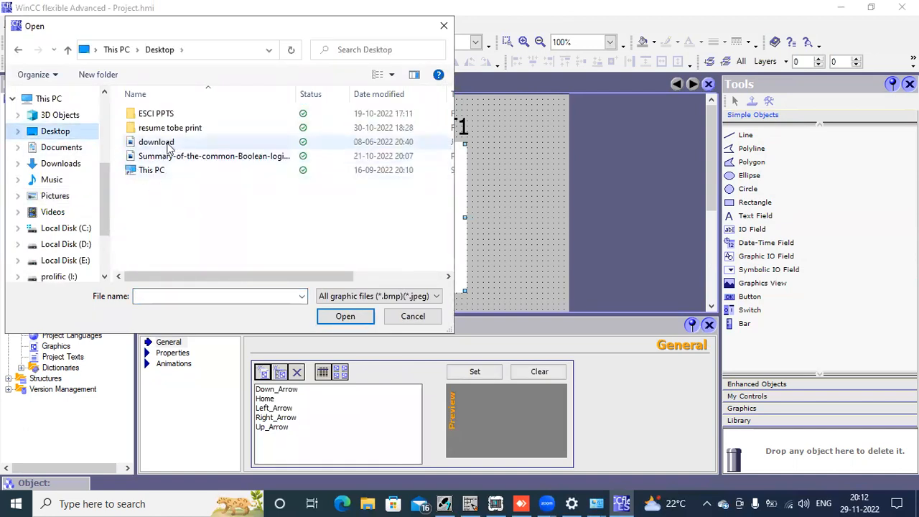
click(140, 144)
click(146, 158)
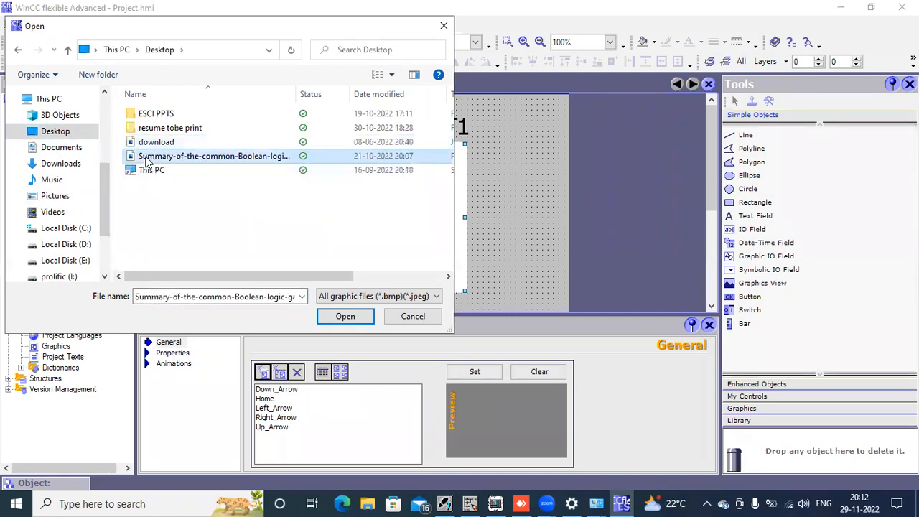
click(144, 142)
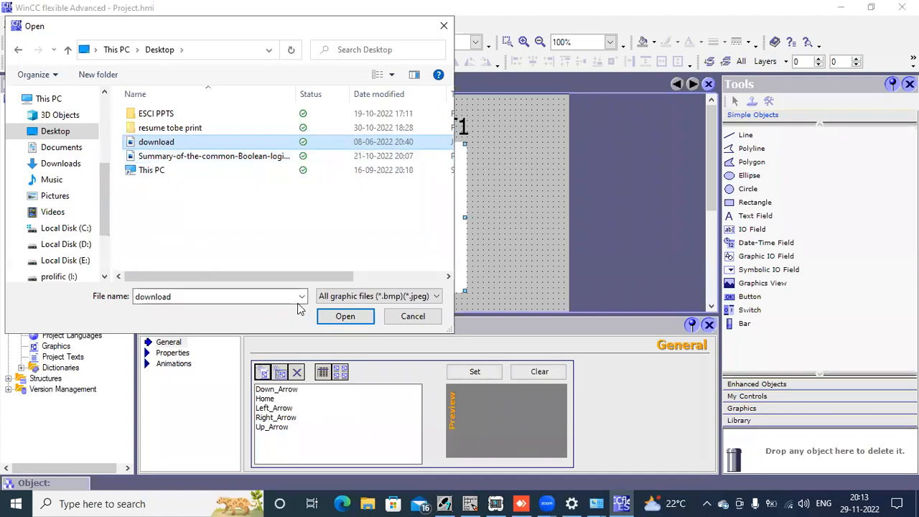
click(436, 297)
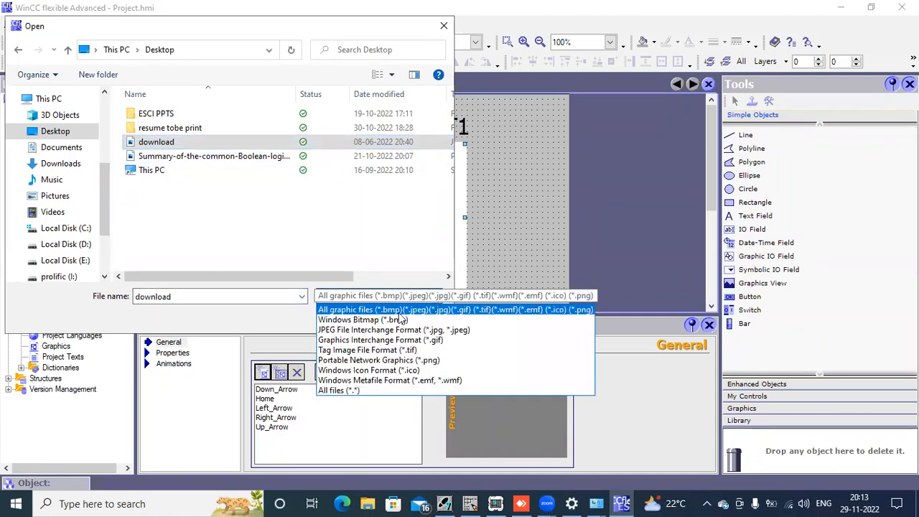
click(349, 392)
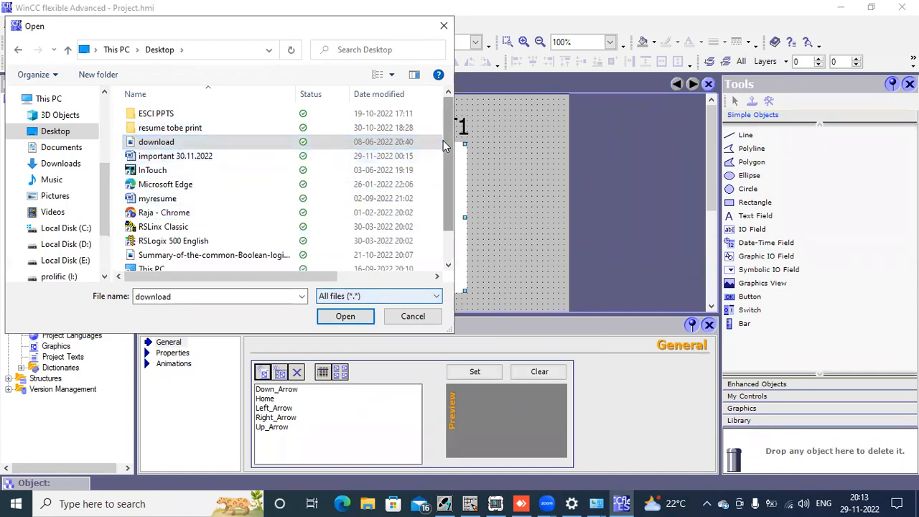
drag(443, 146, 443, 215)
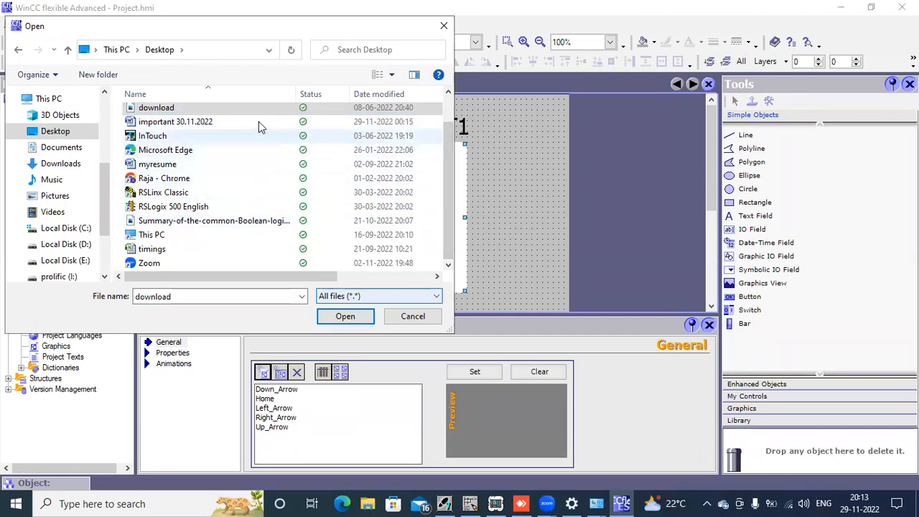
click(344, 315)
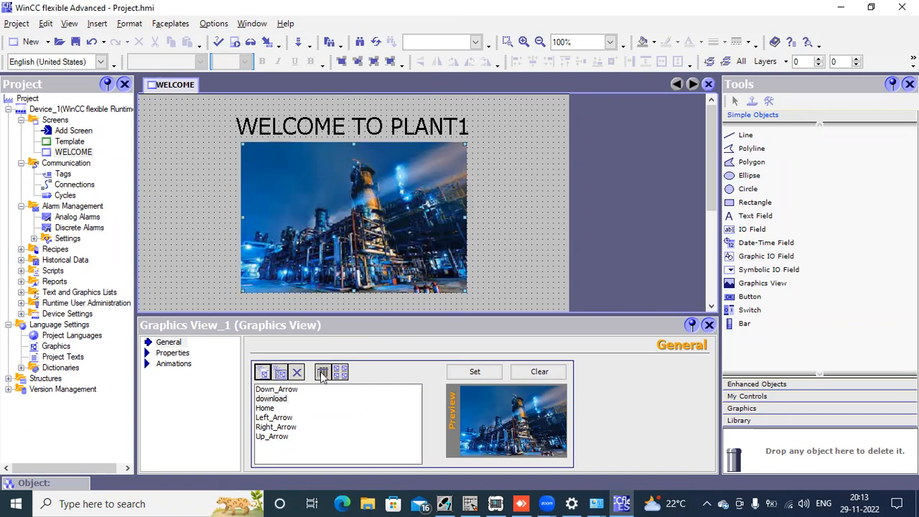
click(465, 375)
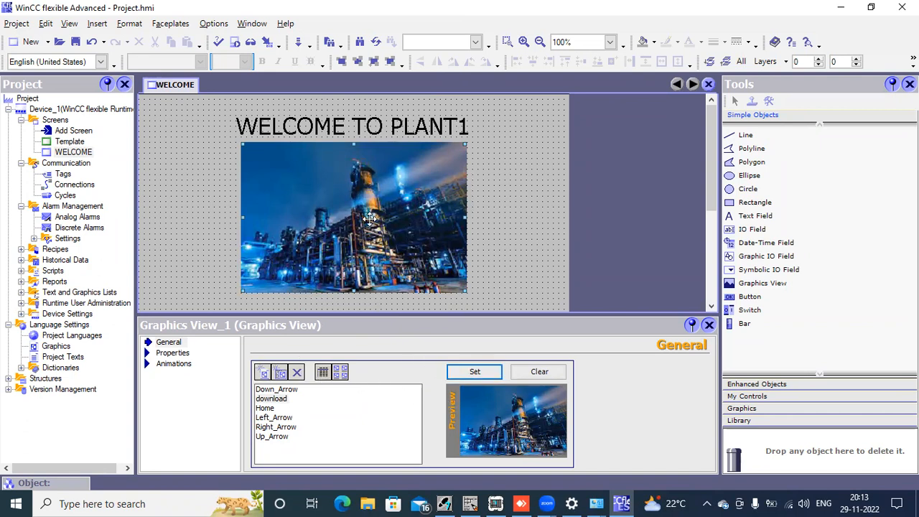
click(211, 184)
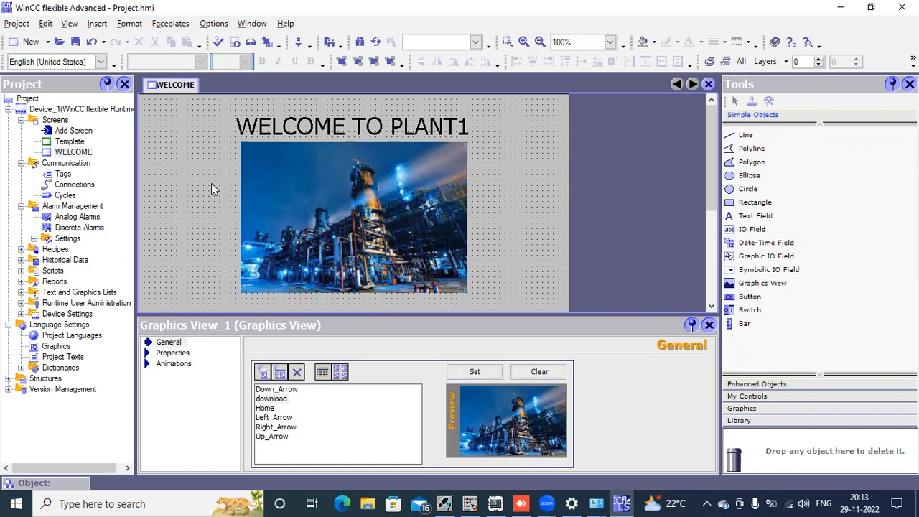
Draw a Button in the empty area to the left of the plant picture, level with the picture's upper part.
drag(480, 314, 480, 340)
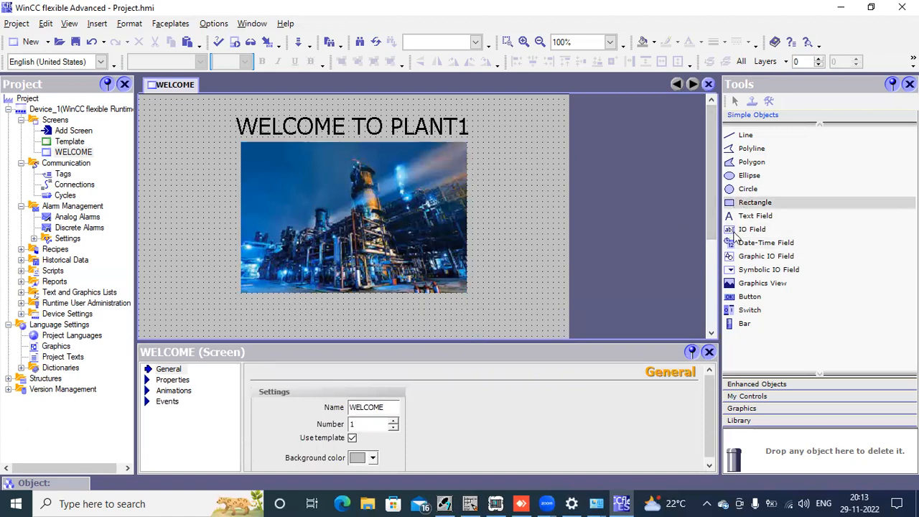
drag(746, 297, 224, 215)
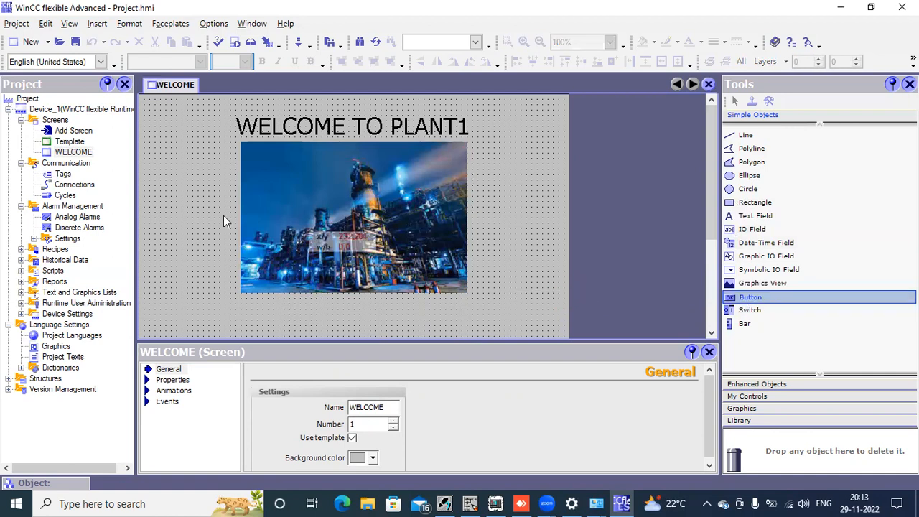
mouse_move(153, 147)
mouse_down()
mouse_move(205, 195)
mouse_move(220, 185)
mouse_up()
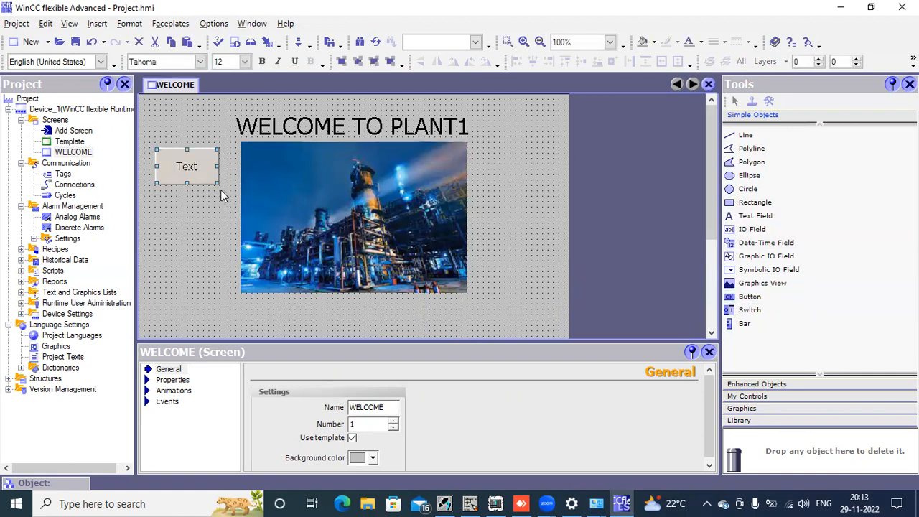
click(186, 174)
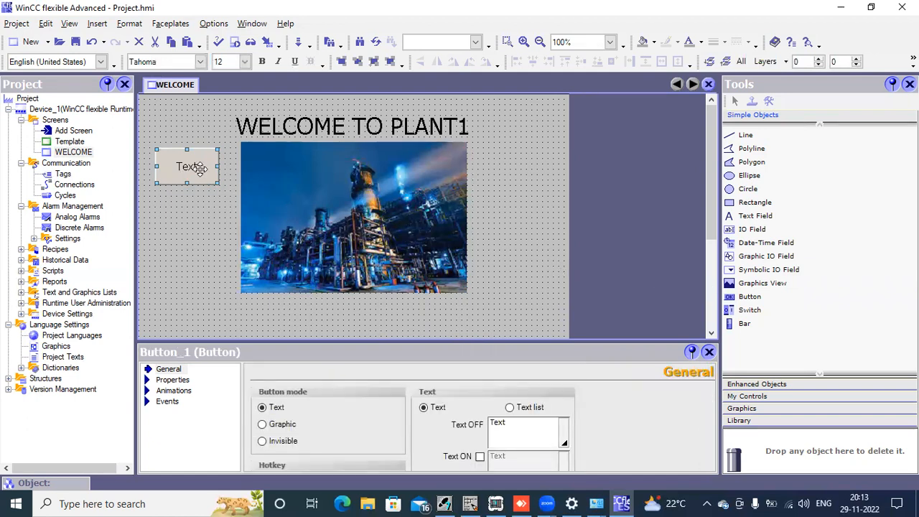
Copy the button and place three duplicates directly below it, forming an aligned column of four beside the picture.
drag(199, 168, 199, 170)
key(Down)
key(Down)
key(Down)
key(Down)
key(Down)
key(Down)
key(Down)
key(Down)
key(Down)
key(Down)
key(Down)
key(Down)
key(Down)
key(Down)
key(Down)
key(Down)
key(Down)
key(Down)
key(Down)
key(Down)
key(Down)
key(Down)
key(Down)
key(Left)
key(Left)
key(Left)
key(Left)
key(Left)
key(Left)
key(Left)
key(Down)
key(Down)
key(Down)
key(Down)
key(Down)
key(Down)
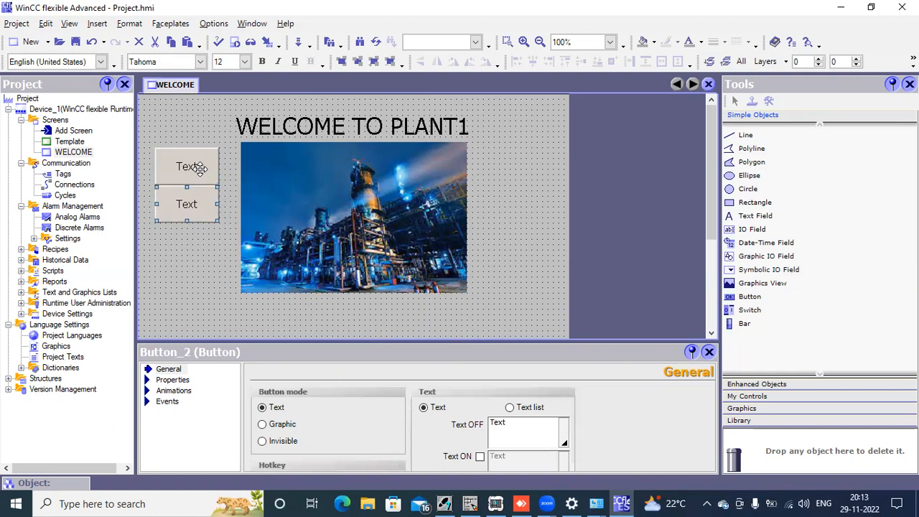
key(ctrl+v)
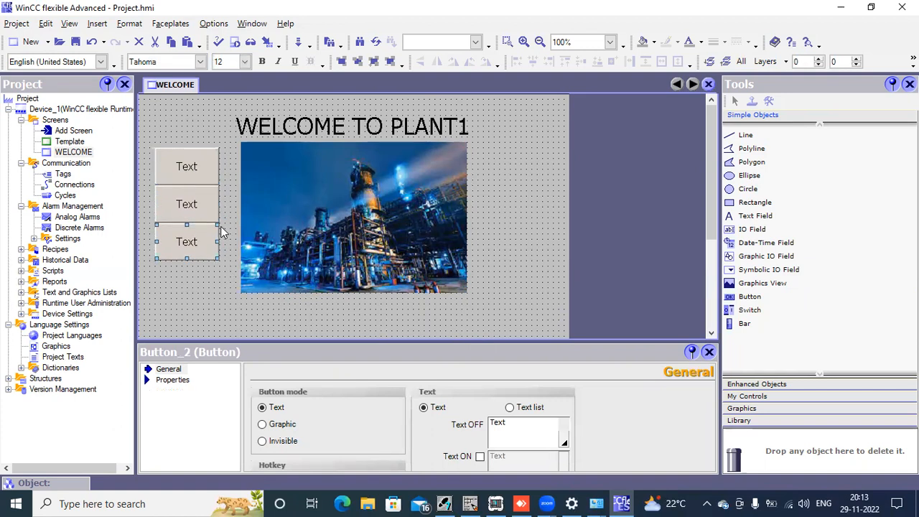
key(ctrl+v)
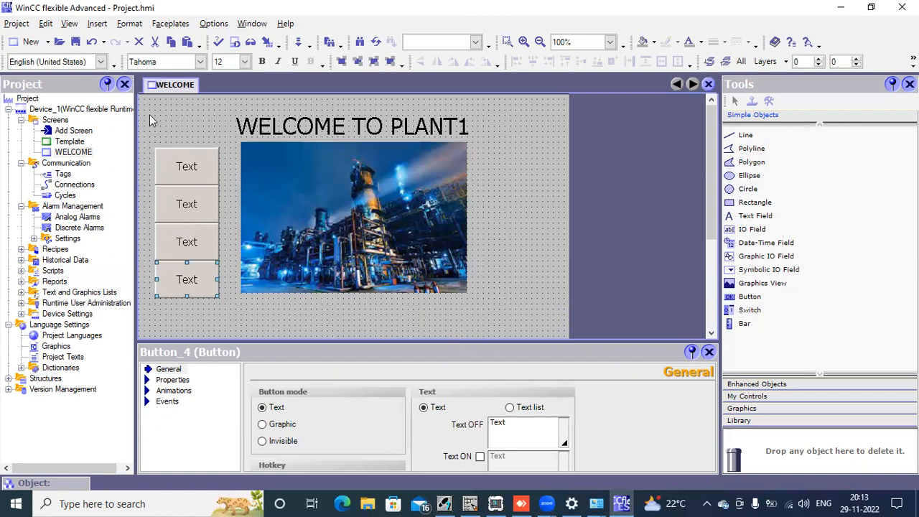
Duplicate the upper three buttons of the column to the left of the picture.
click(157, 134)
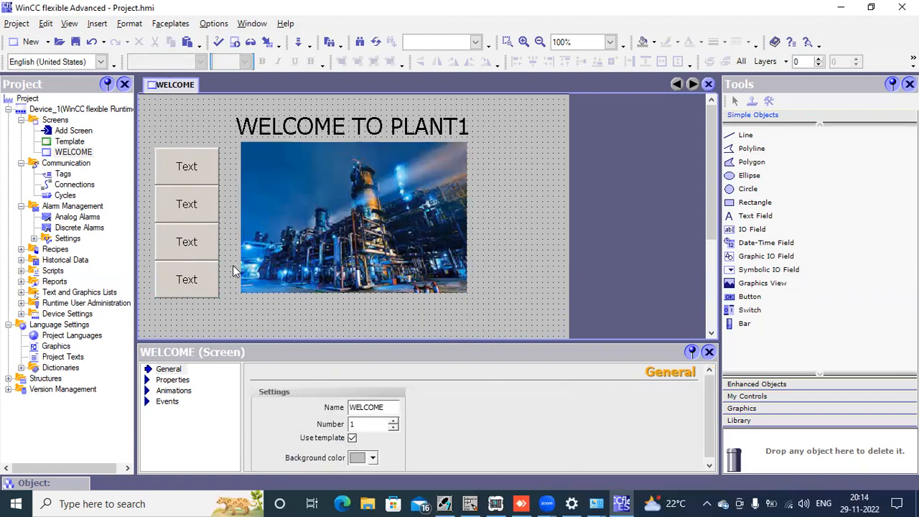
drag(157, 134, 233, 265)
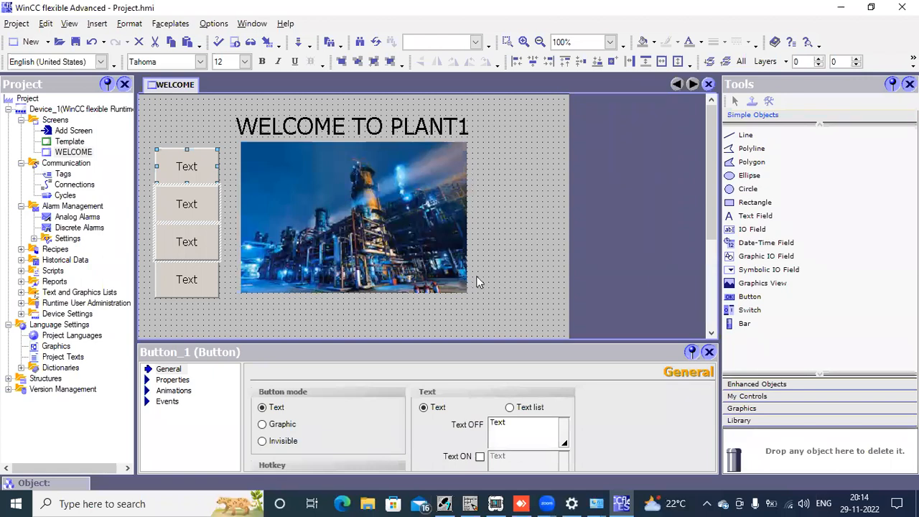
key(ctrl+c)
key(ctrl+v)
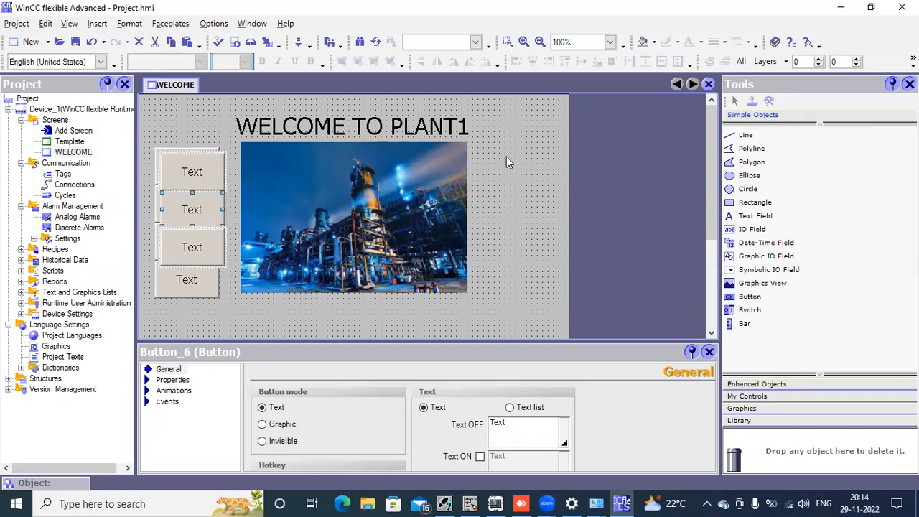
Move the three duplicated buttons together across the picture into the empty area on its right side.
key(Right)
key(Right)
key(Right)
key(Right)
key(Right)
key(Right)
key(Right)
key(Right)
key(Right)
key(Right)
key(Right)
key(Right)
key(Right)
key(Right)
key(Right)
key(Right)
key(Right)
key(Right)
key(Right)
key(Right)
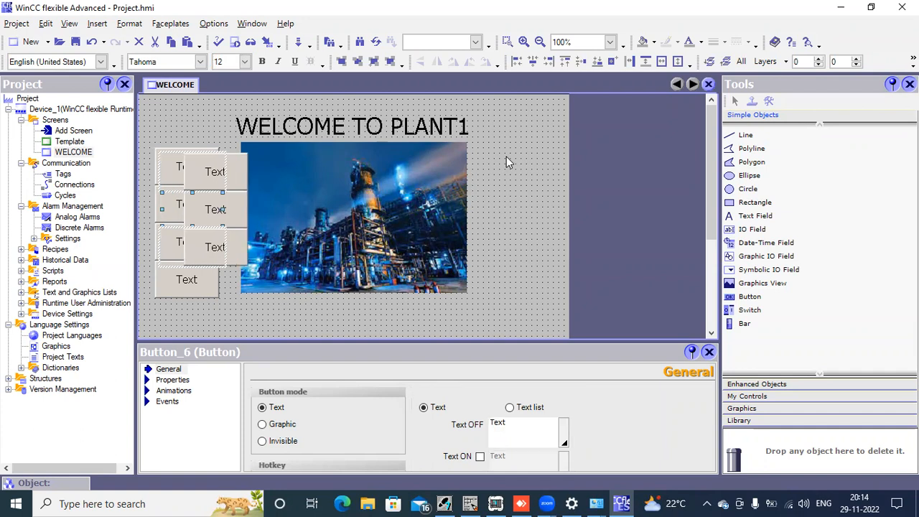
key(Right)
key(Right)
key(Right)
key(Right)
key(Right)
key(Right)
key(Right)
key(Right)
key(Right)
key(Right)
key(Right)
key(Right)
key(Right)
key(Right)
key(Right)
key(Right)
key(Right)
key(Right)
key(Right)
key(Right)
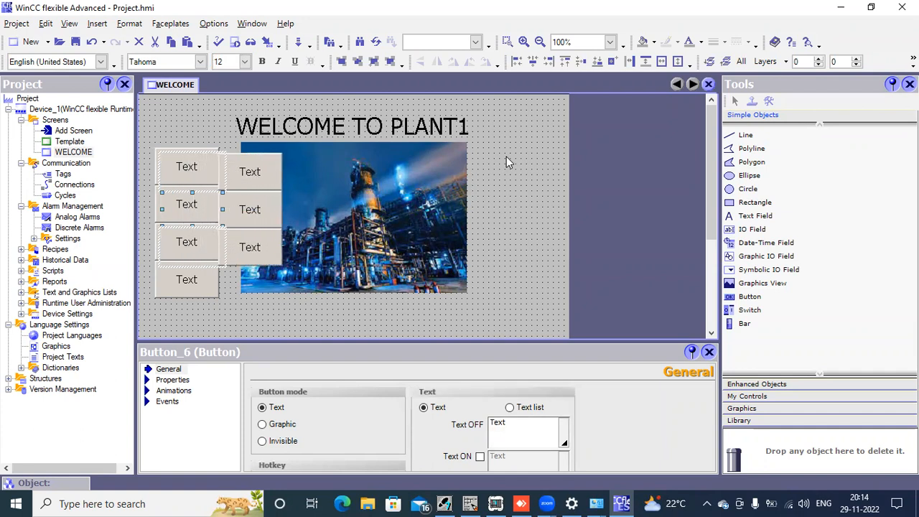
key(Right)
key(Right)
key(Right)
key(Right)
key(Right)
key(Right)
key(Right)
key(Right)
key(Right)
key(Right)
key(Right)
key(Right)
key(Right)
key(Right)
key(Right)
key(Right)
key(Right)
key(Right)
key(Right)
key(Right)
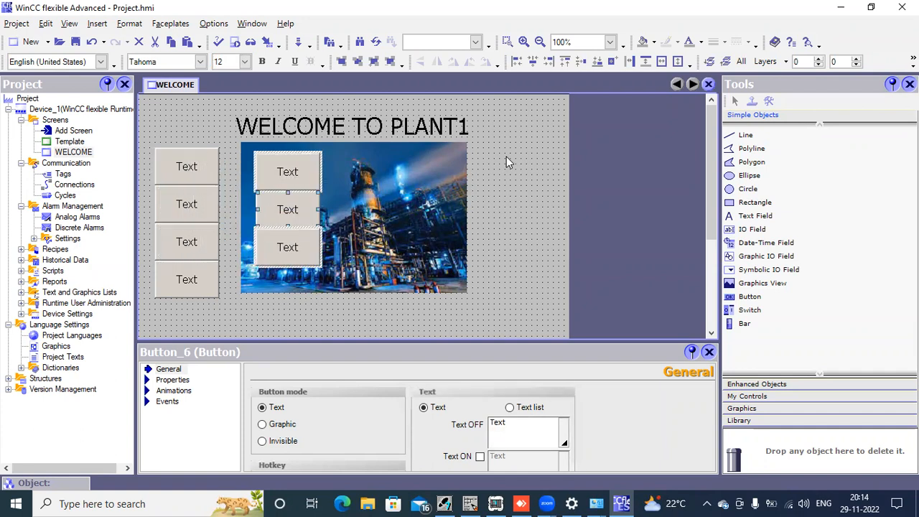
drag(309, 170, 538, 167)
click(518, 285)
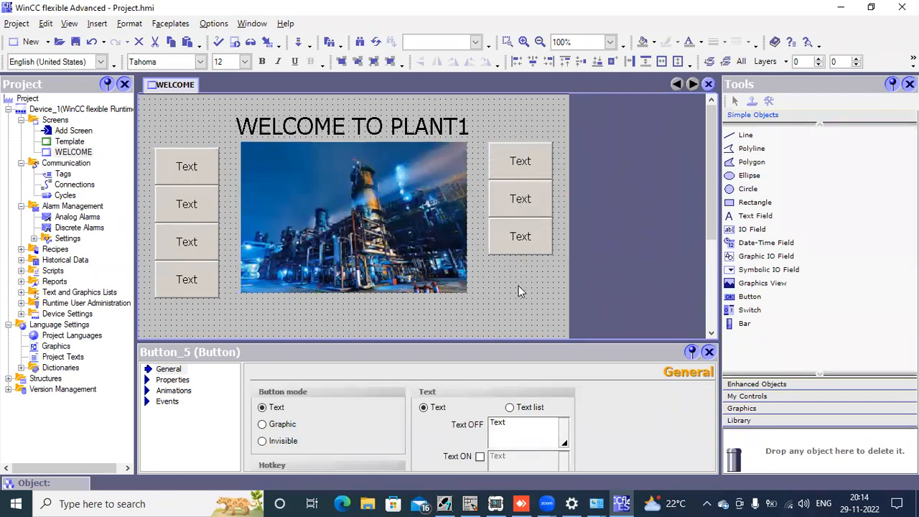
Set the OFF text of the top button in the column left of the picture to DIGITAL.
click(192, 156)
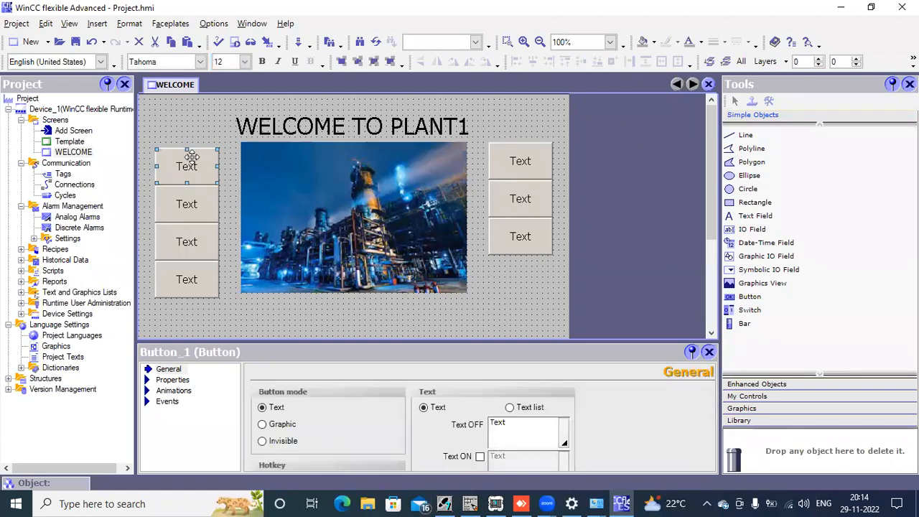
right_click(190, 155)
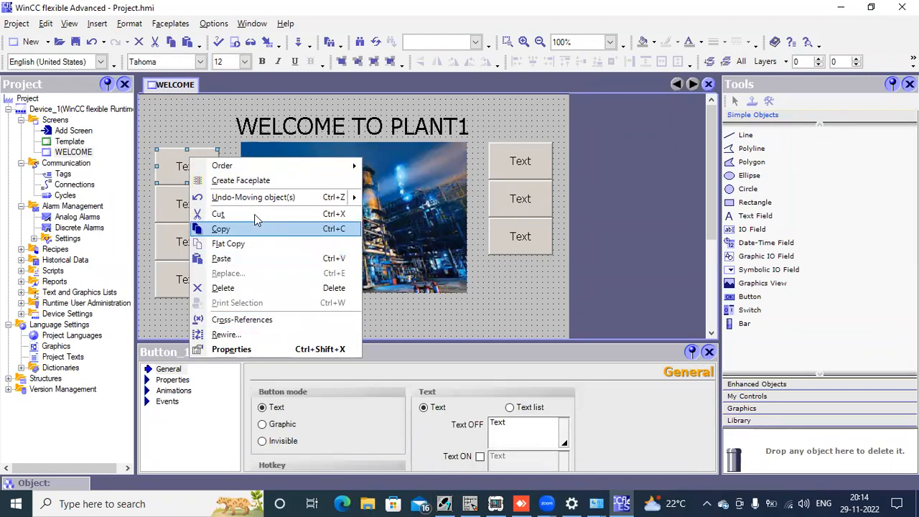
click(181, 157)
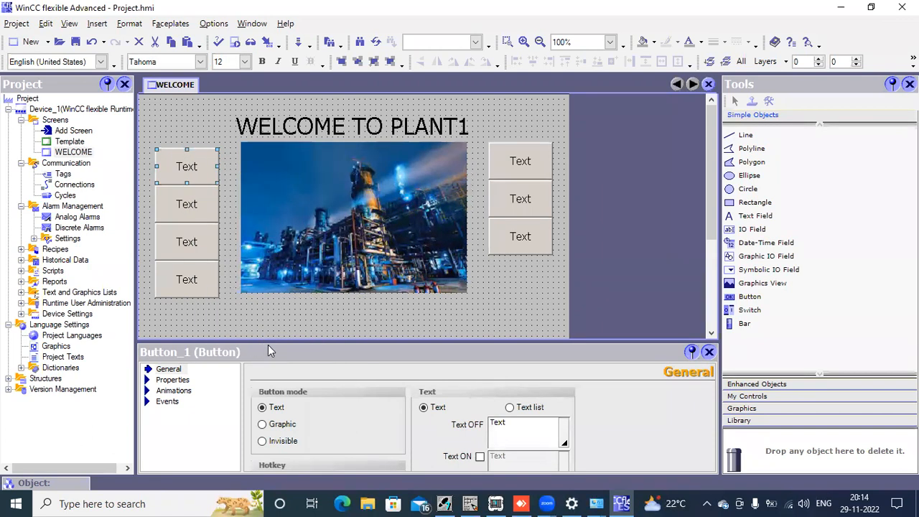
drag(273, 343, 272, 316)
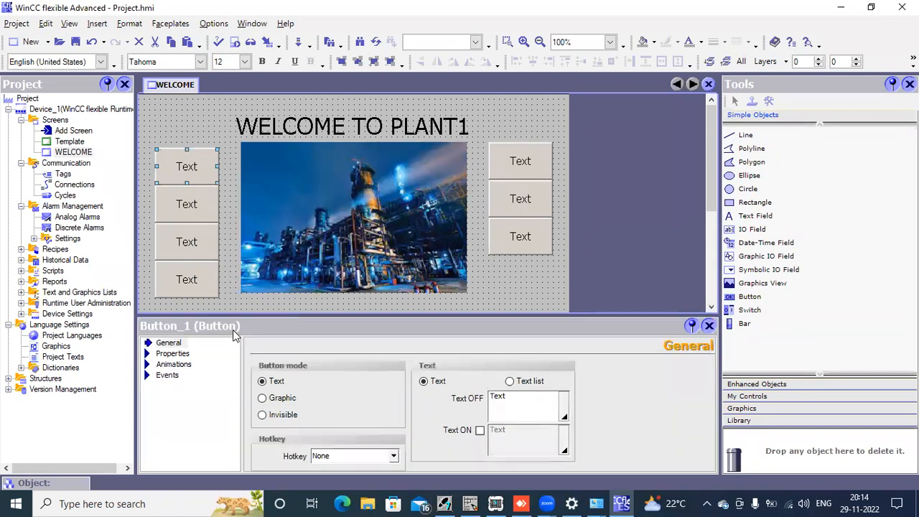
click(172, 344)
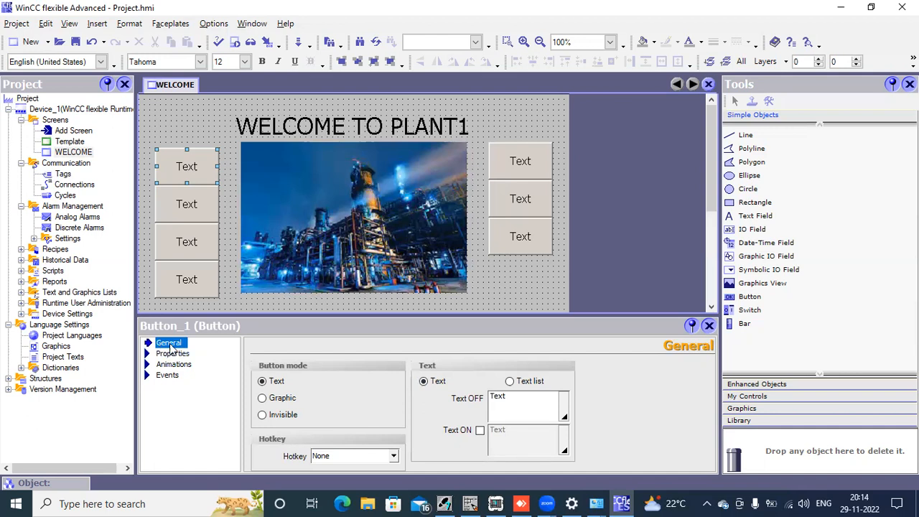
click(530, 401)
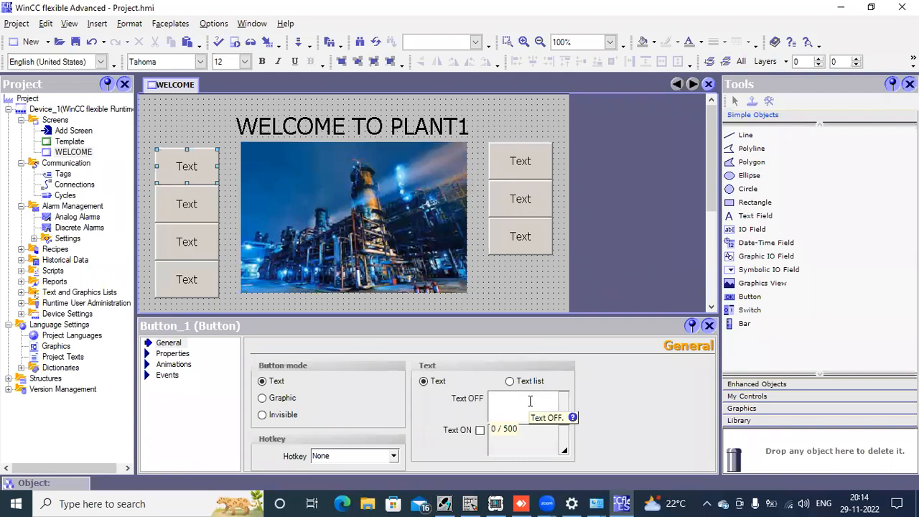
text(DIGITAL)
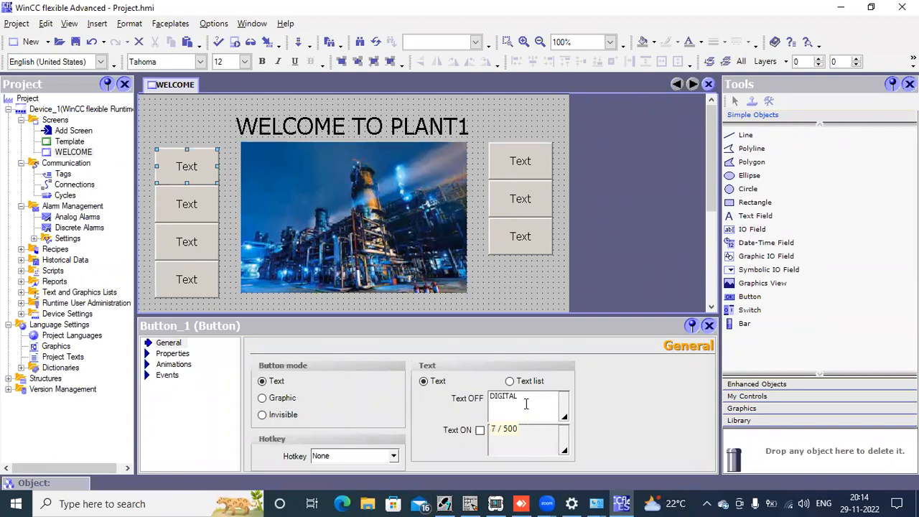
click(463, 408)
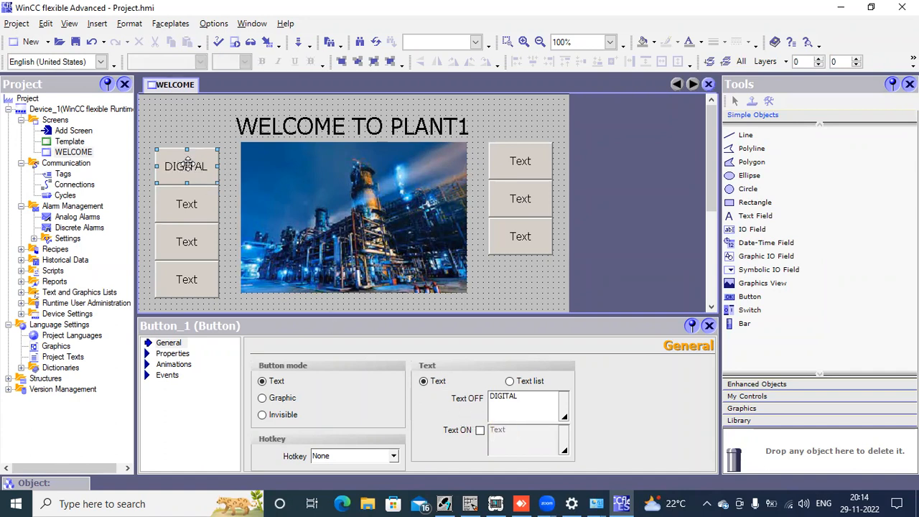
Set the OFF text of the second button in the column left of the picture to ANALOG.
click(202, 205)
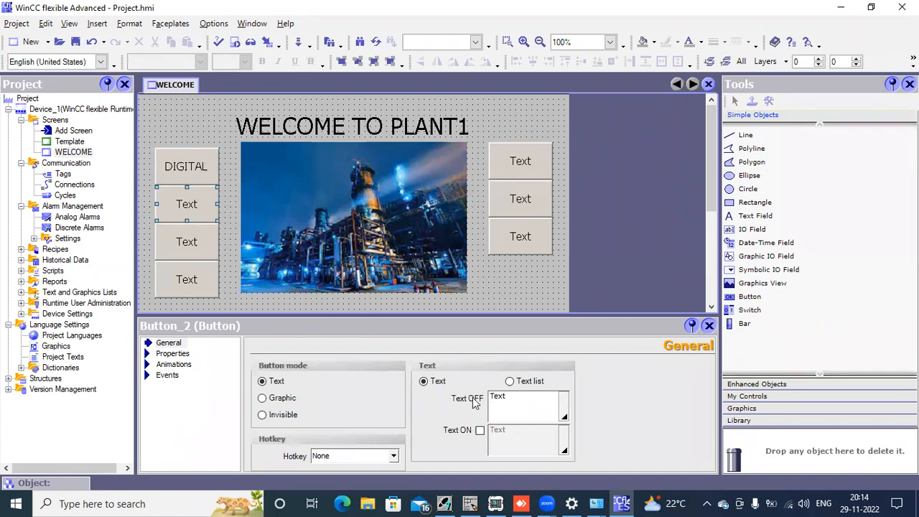
click(513, 398)
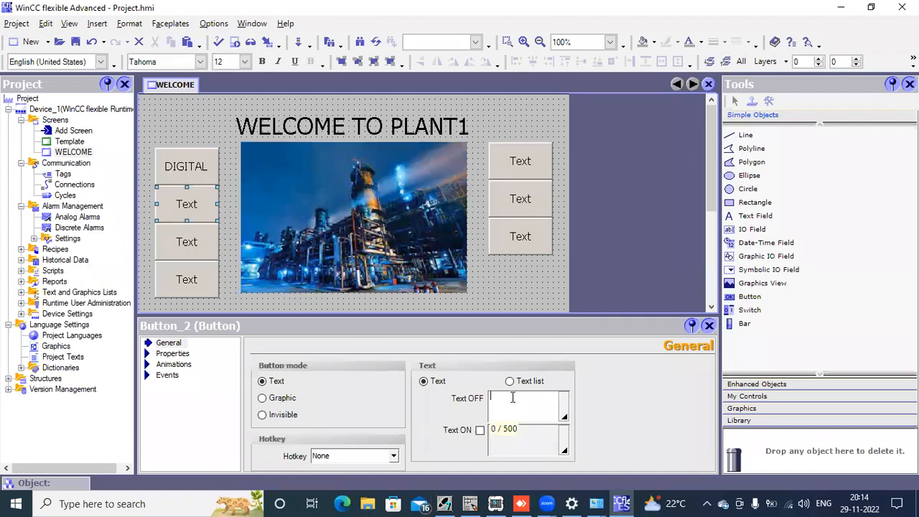
text(ANALOG)
click(180, 206)
Set the OFF text of the third button in the column left of the picture to ALARM.
click(199, 241)
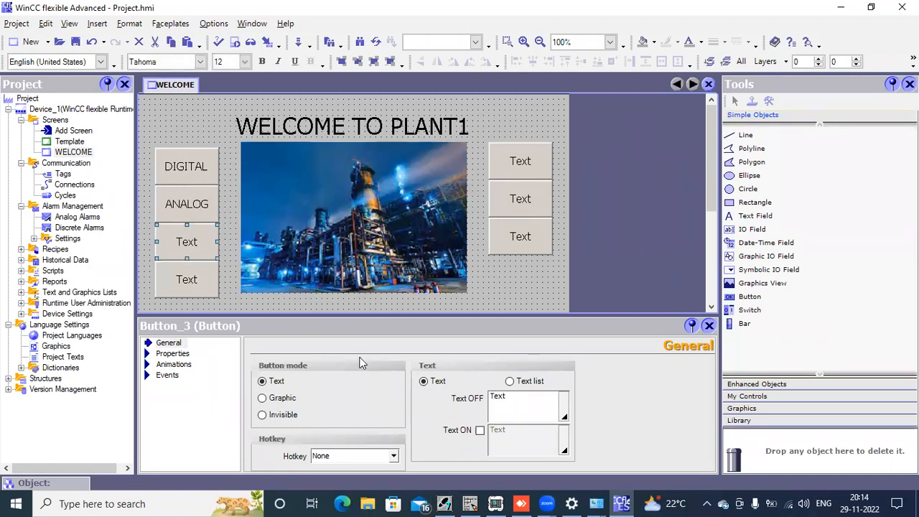
click(509, 398)
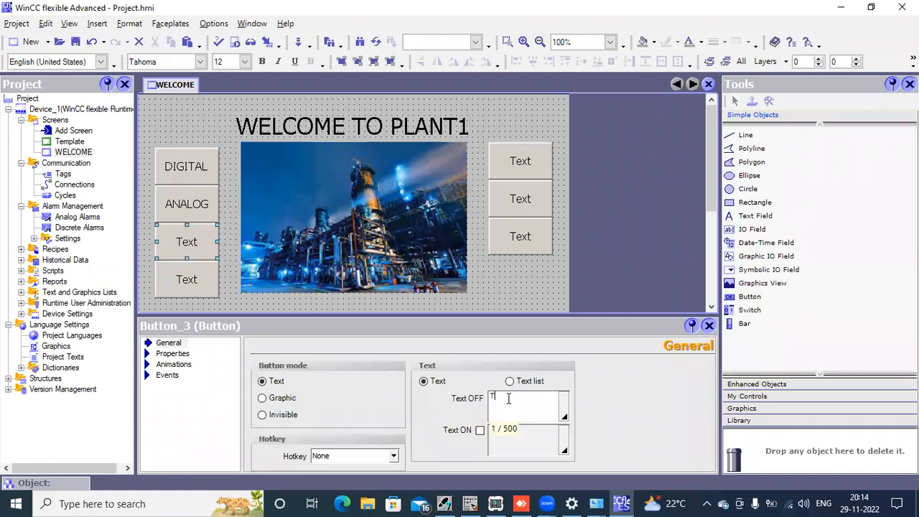
text(ALARM)
click(185, 241)
Set the OFF text of the lowest button in the column left of the picture to TREND.
click(194, 282)
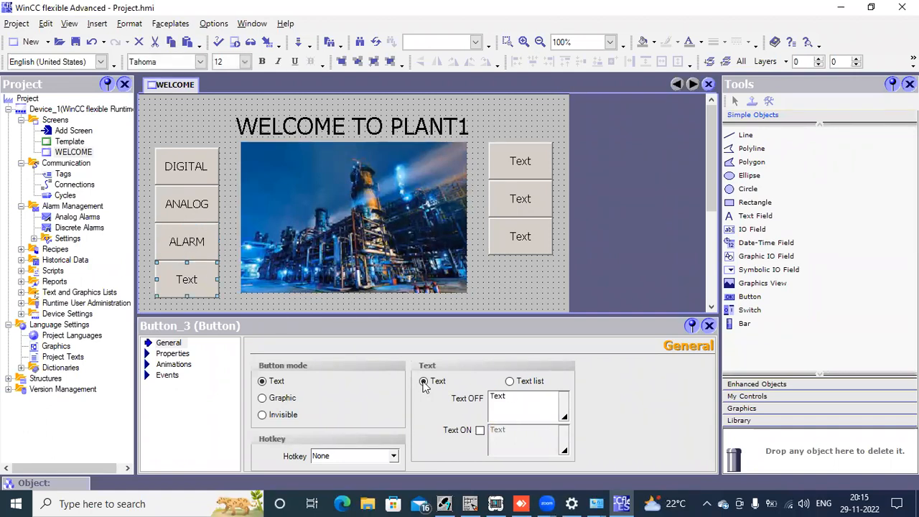
click(517, 404)
text(TREND)
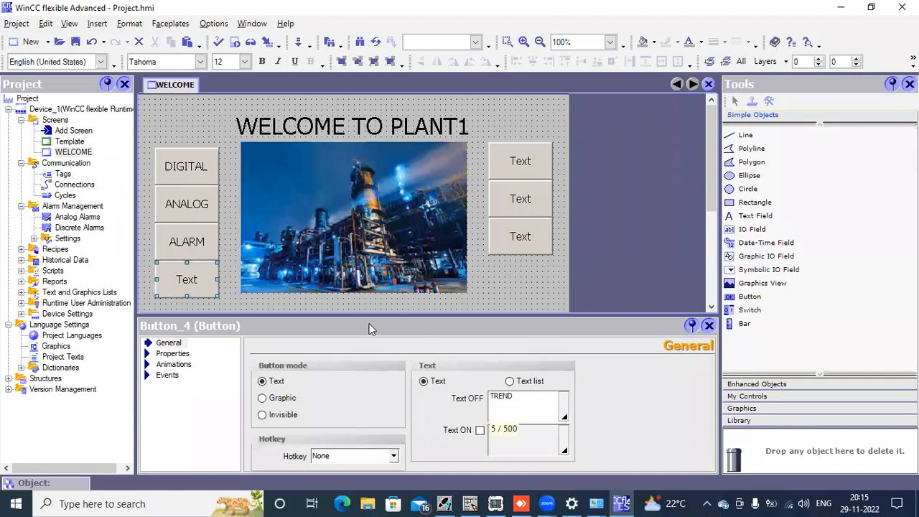
click(183, 280)
Set the OFF text of the top button in the column right of the picture to RECIPE.
click(521, 161)
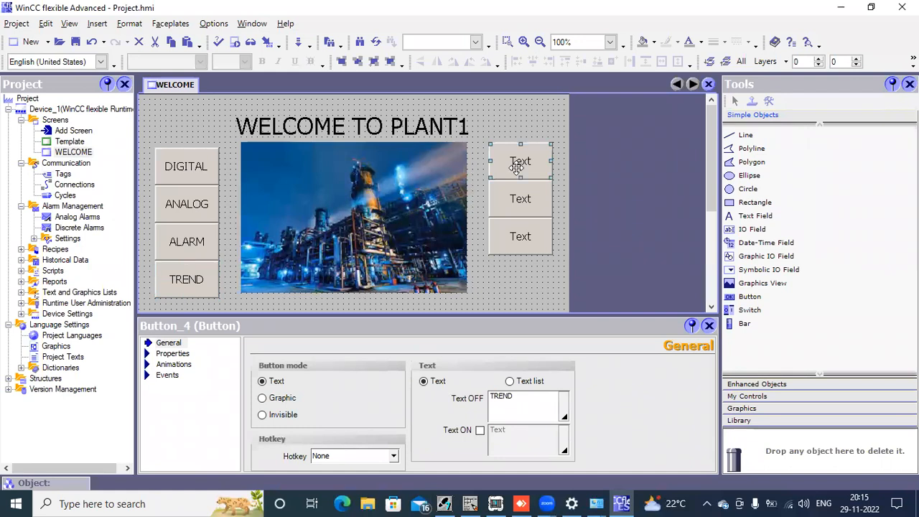
click(515, 403)
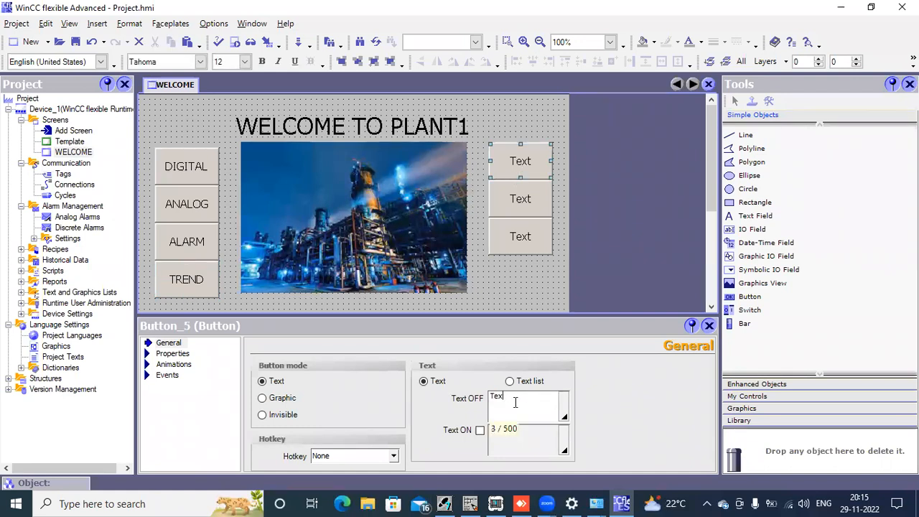
text(RECIPE)
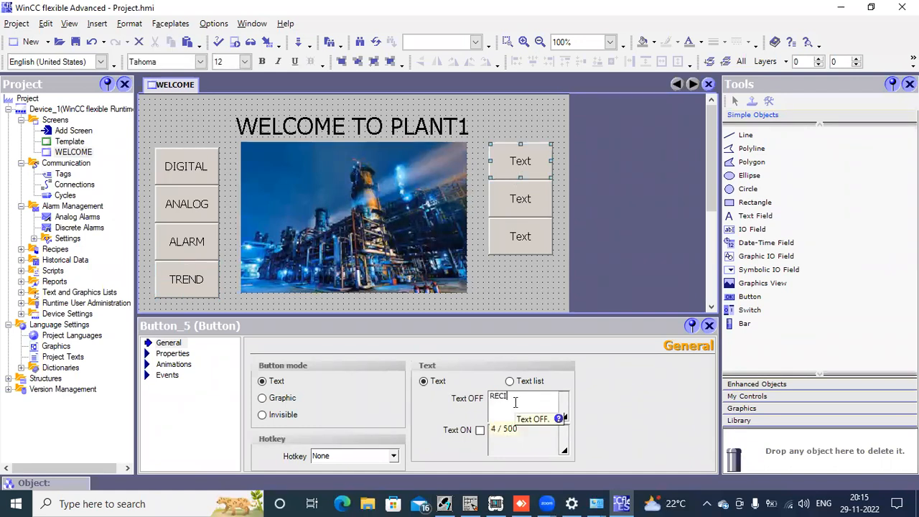
click(519, 148)
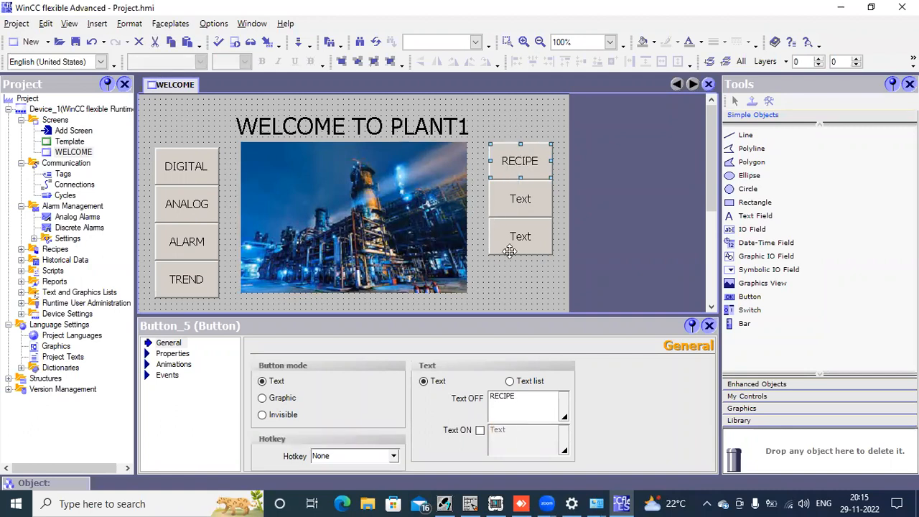
click(492, 280)
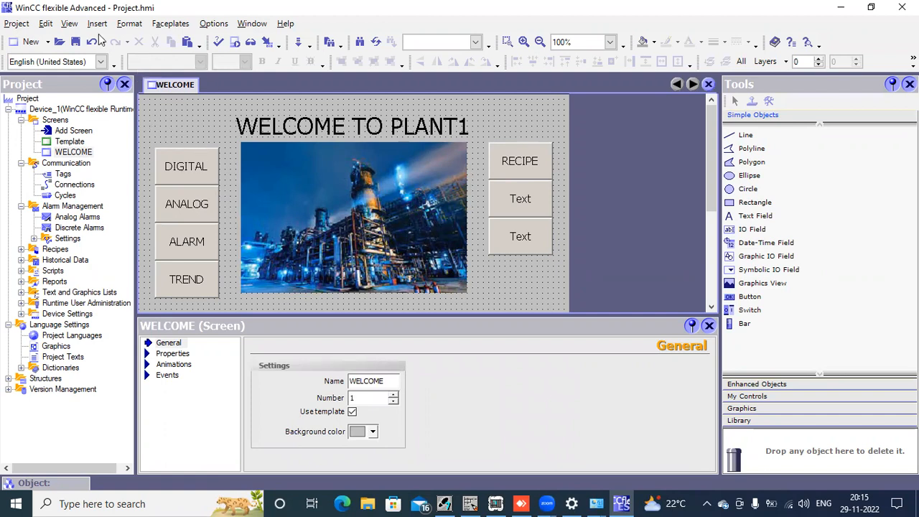
Save the project in the Documents folder under the name Project123.
click(75, 41)
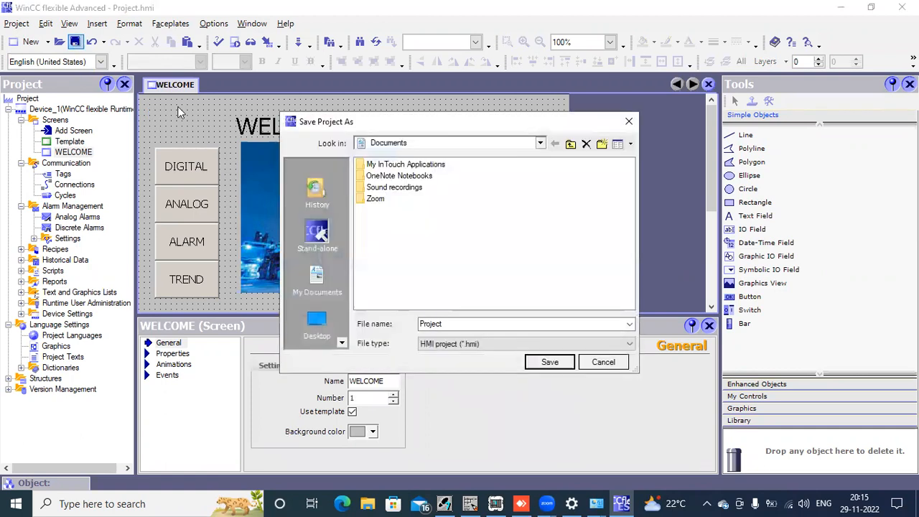
double_click(449, 324)
click(450, 324)
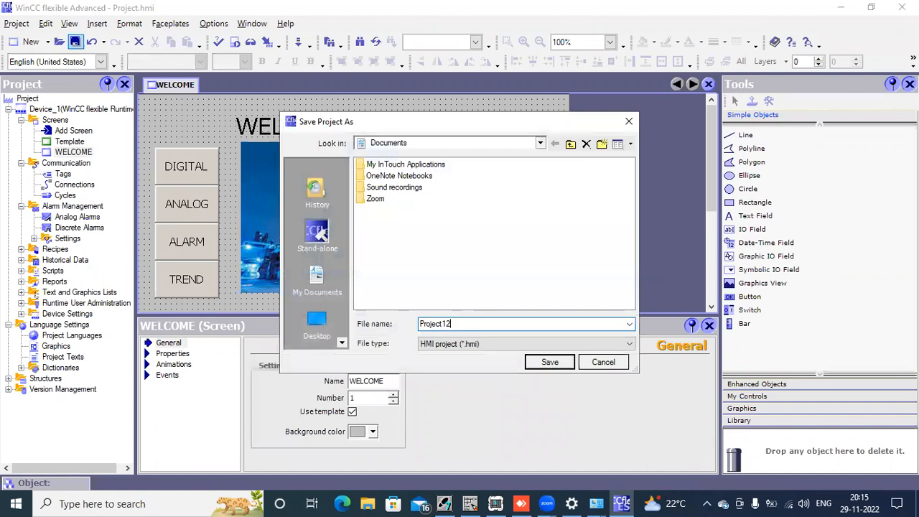
click(549, 362)
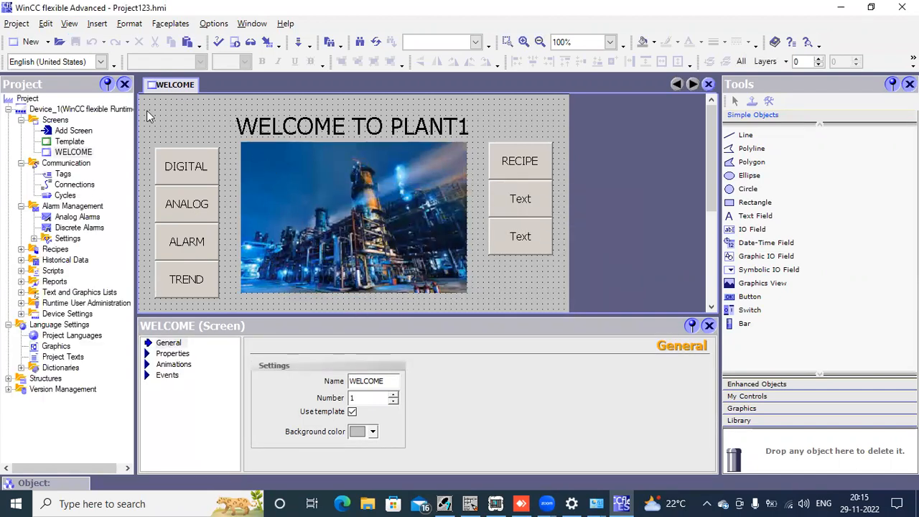
Add a communication connection named PLC1 in the project's connections table.
click(76, 166)
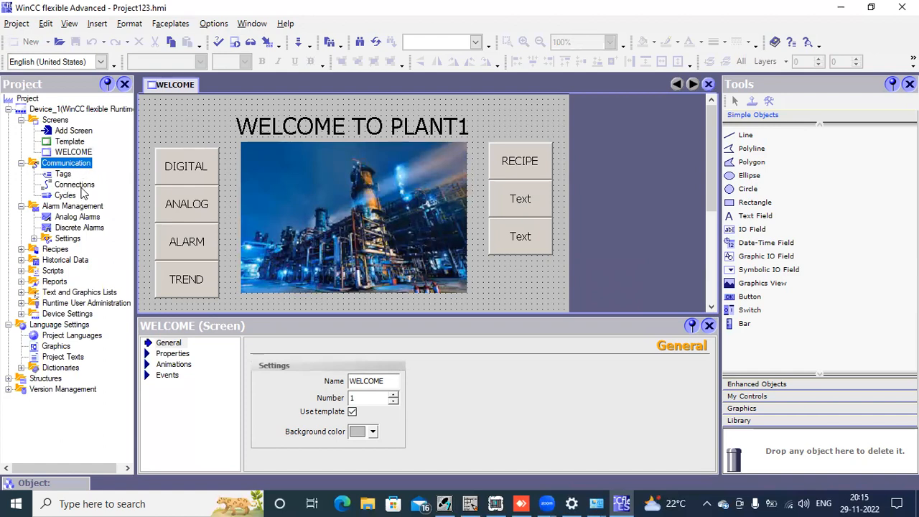
click(74, 185)
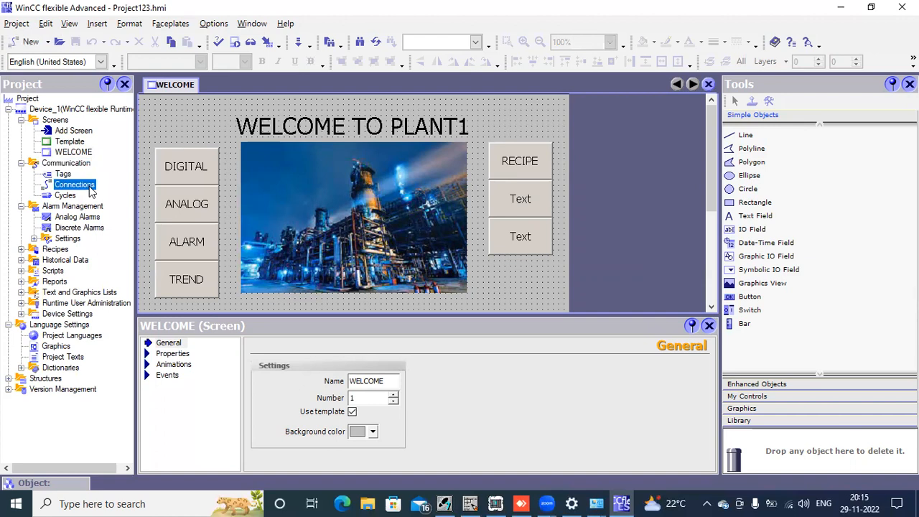
double_click(75, 185)
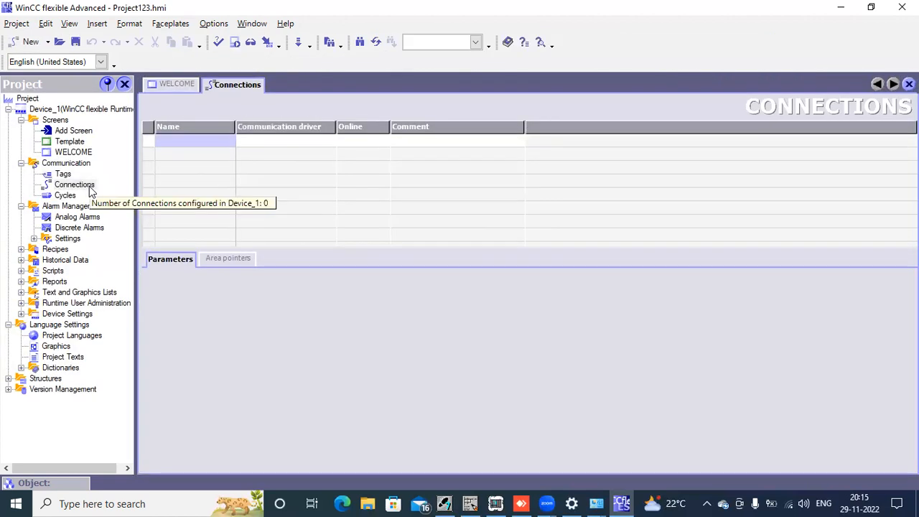
double_click(164, 142)
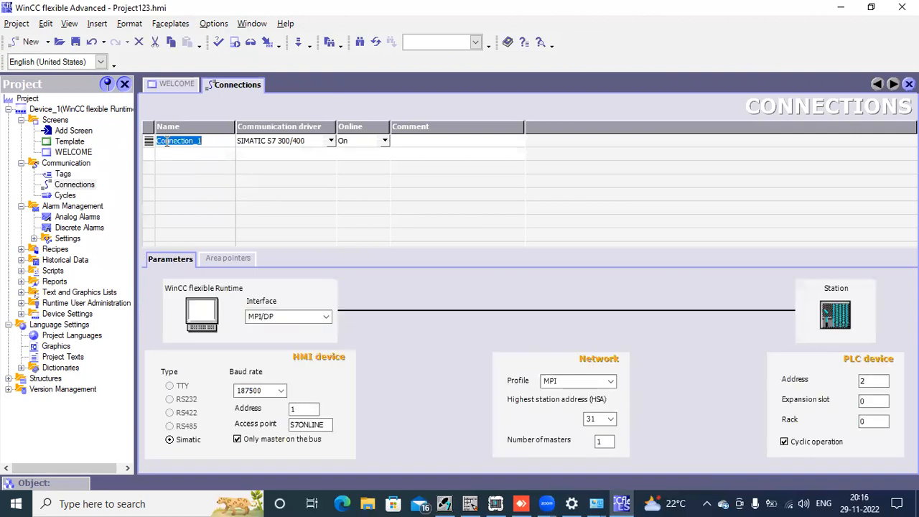
text(PLC1)
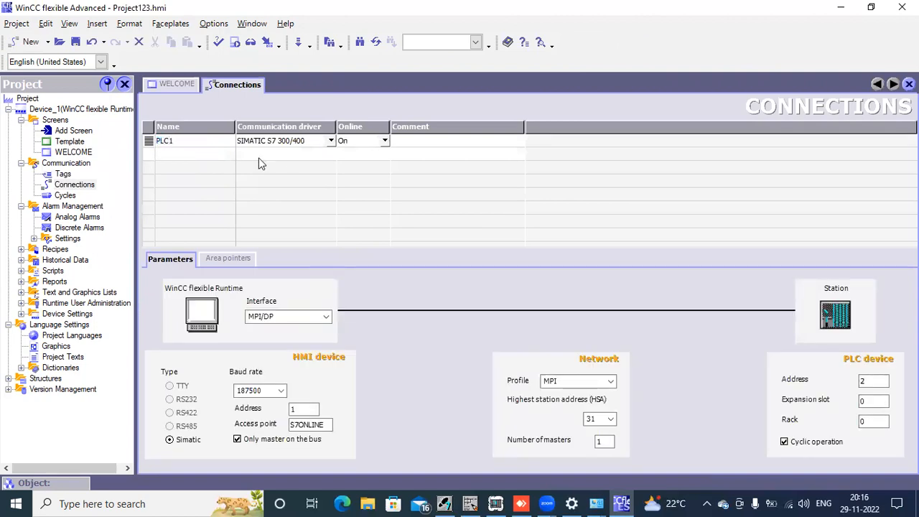
Switch the PLC1 connection's interface to Ethernet and set the HMI device's IP address to 192.168.0.10.
click(354, 142)
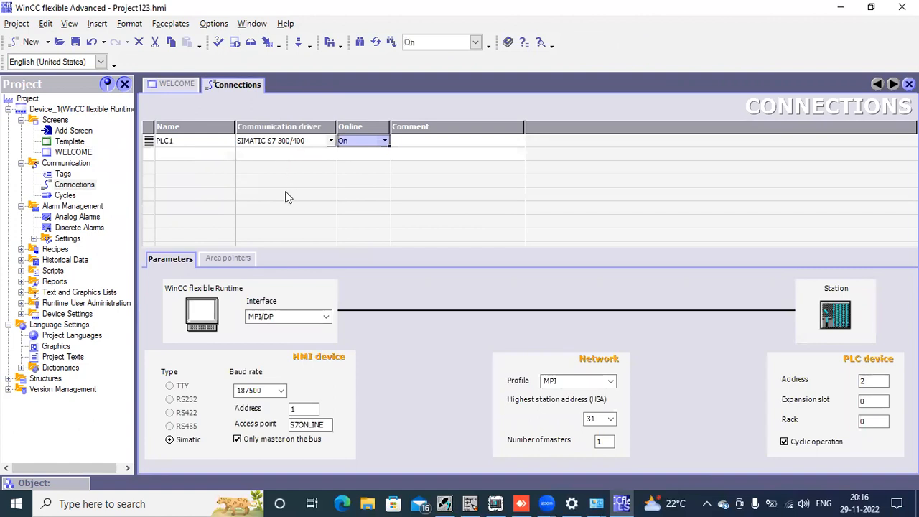
click(326, 317)
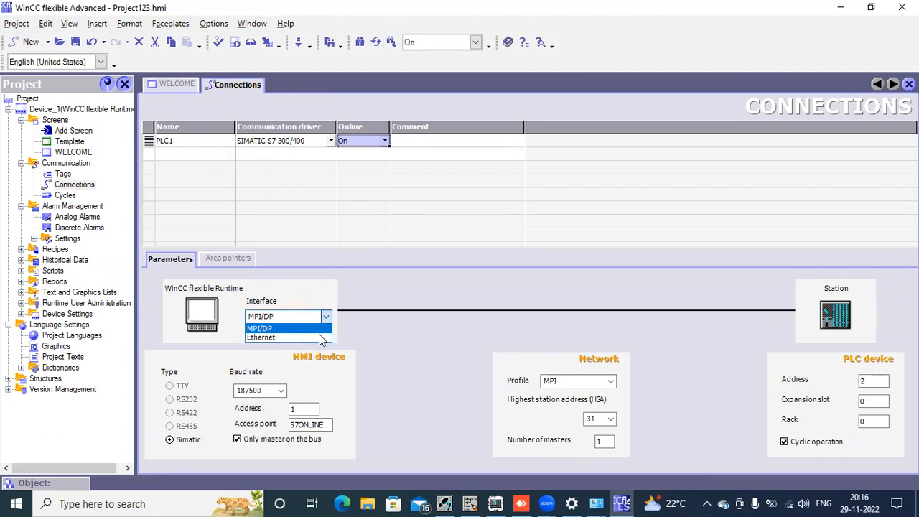
click(320, 337)
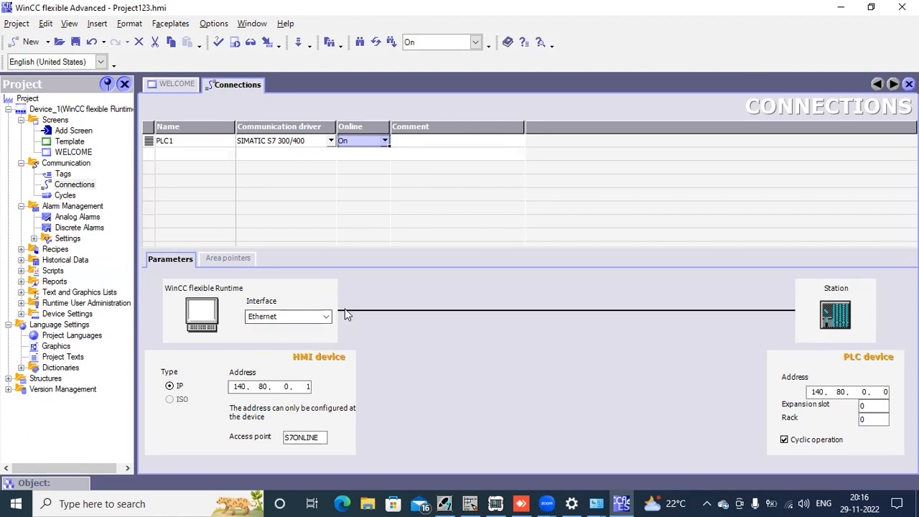
click(244, 387)
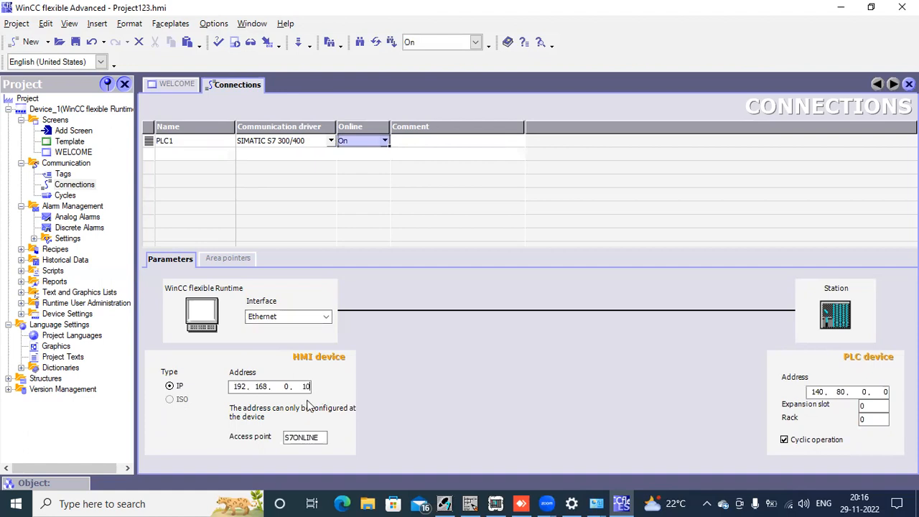
Switch to the Windows network settings and examine the Ethernet adapter's Internet Protocol Version 4 address settings.
click(841, 8)
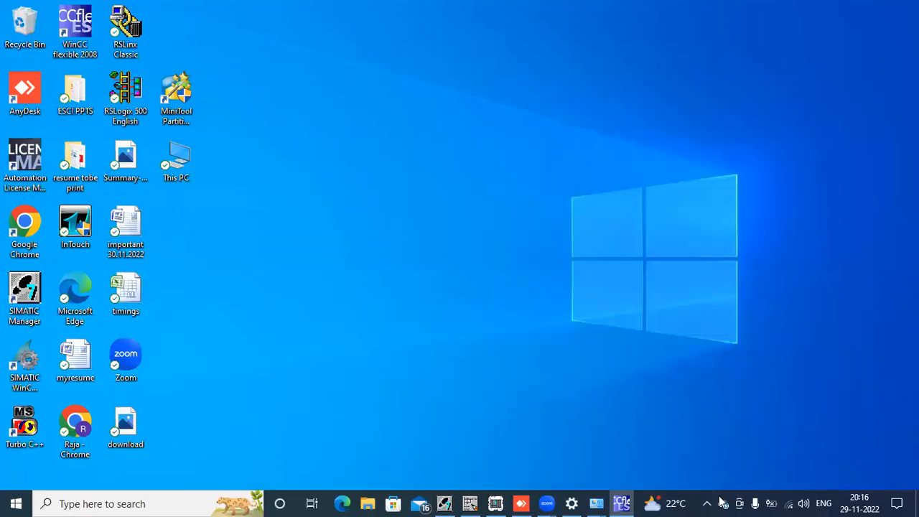
click(790, 502)
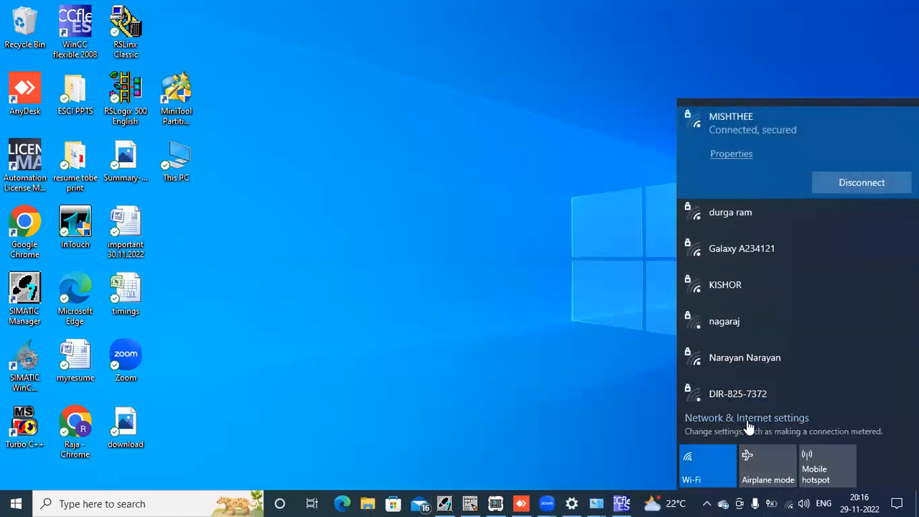
click(749, 422)
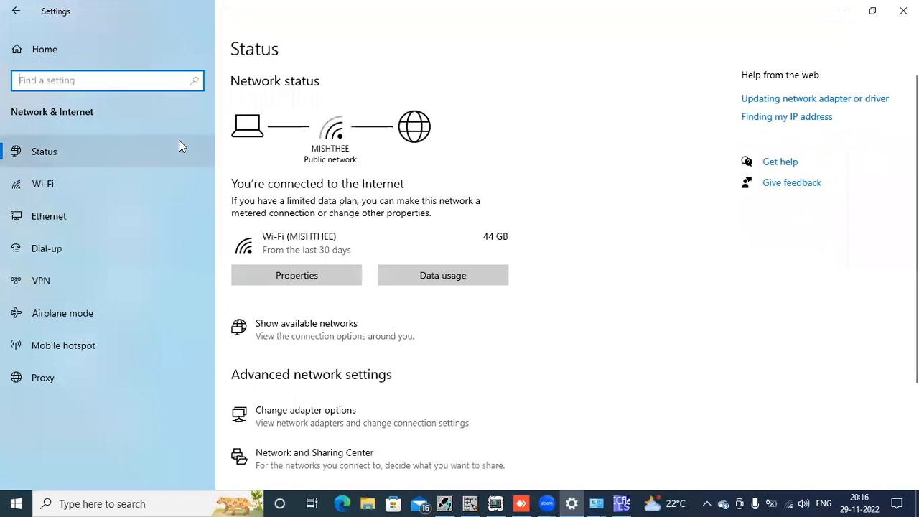
click(93, 225)
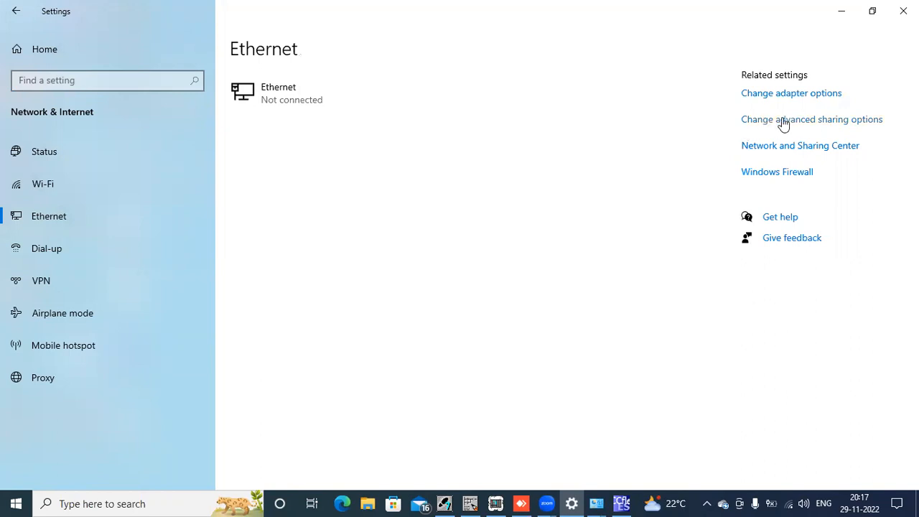
click(793, 147)
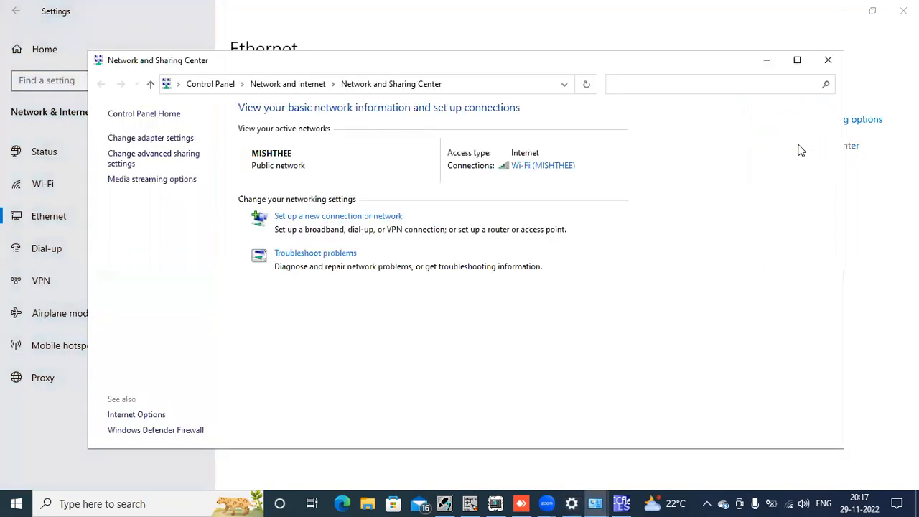
click(174, 141)
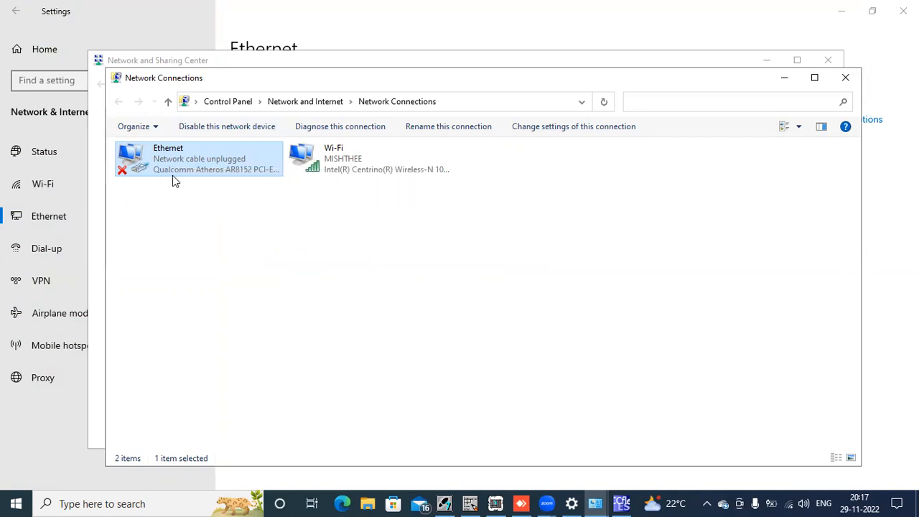
double_click(237, 163)
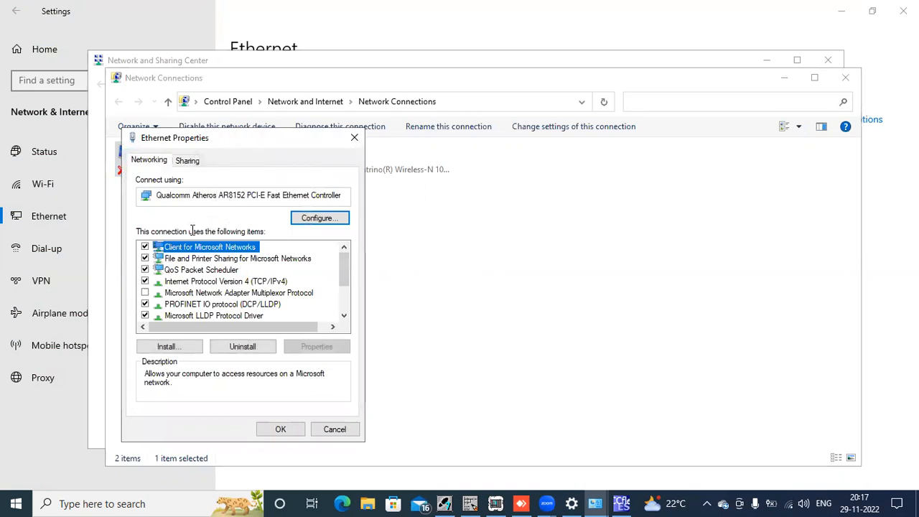
click(207, 281)
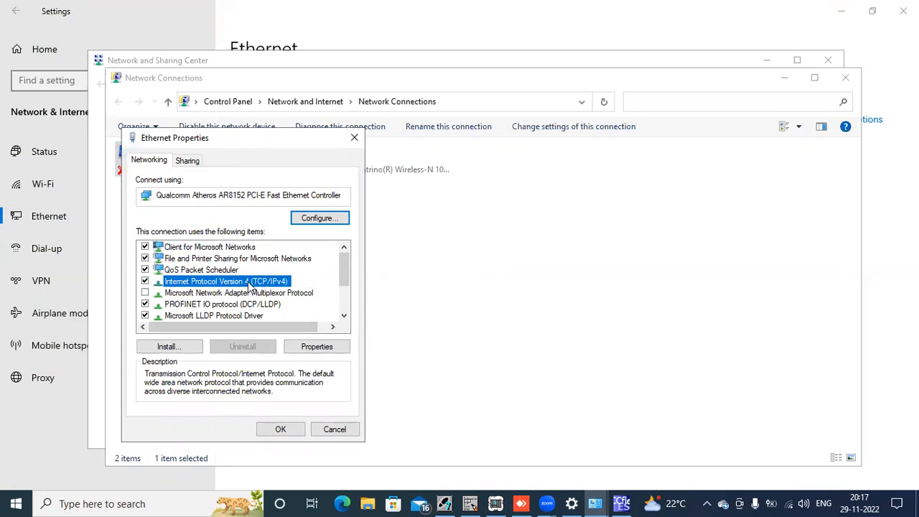
click(313, 346)
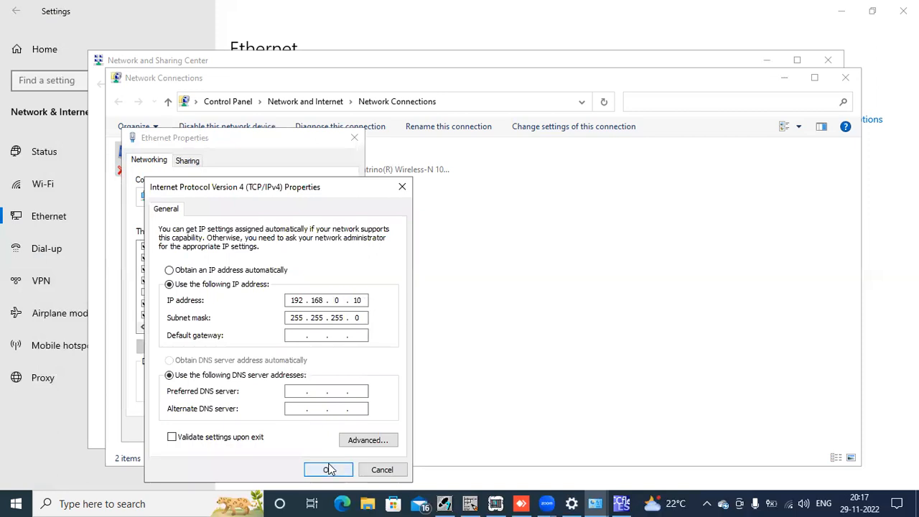
Accept the Ethernet adapter's IPv4 settings with validation upon exit enabled, and cancel the network diagnostics.
click(180, 439)
click(327, 470)
click(285, 429)
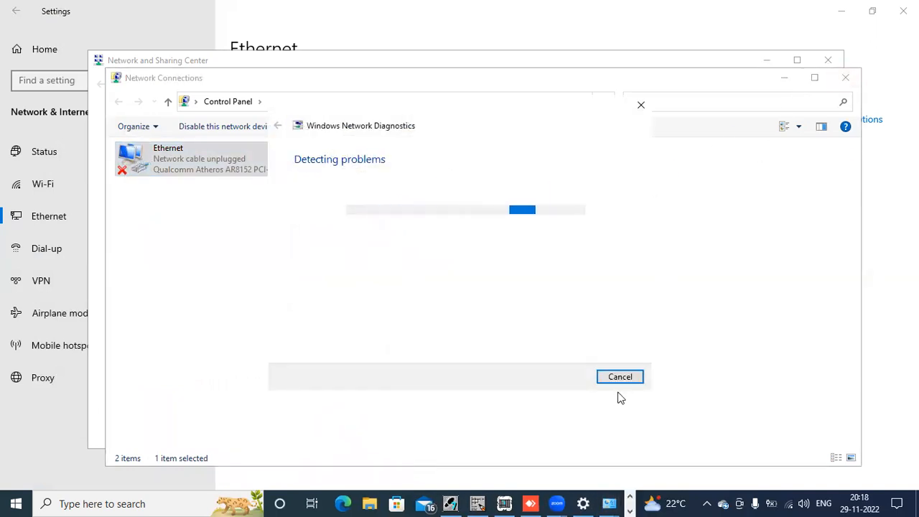
click(620, 377)
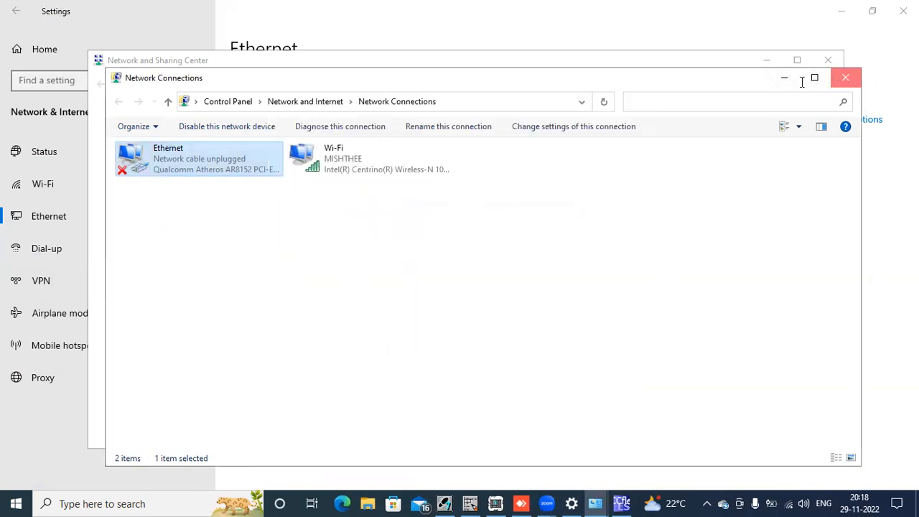
Close the Windows network settings and switch back to the connections editor in WinCC flexible.
click(828, 61)
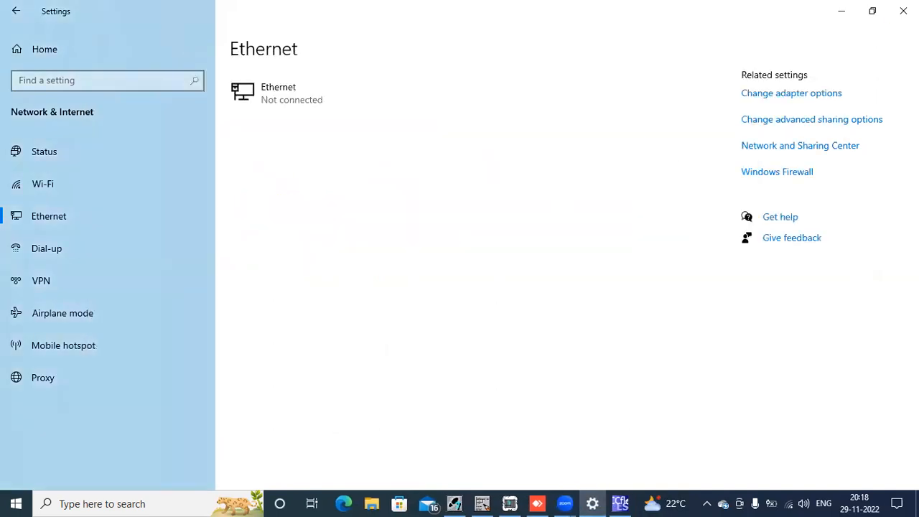
click(903, 11)
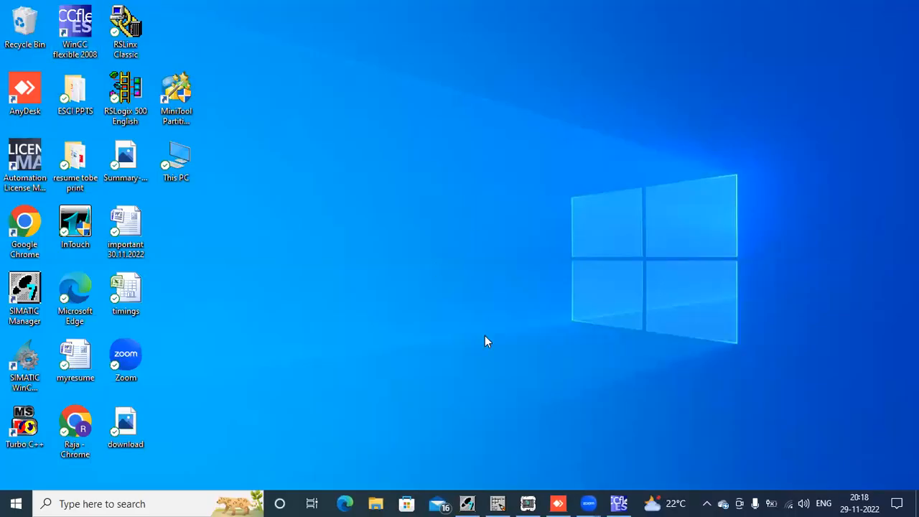
click(609, 494)
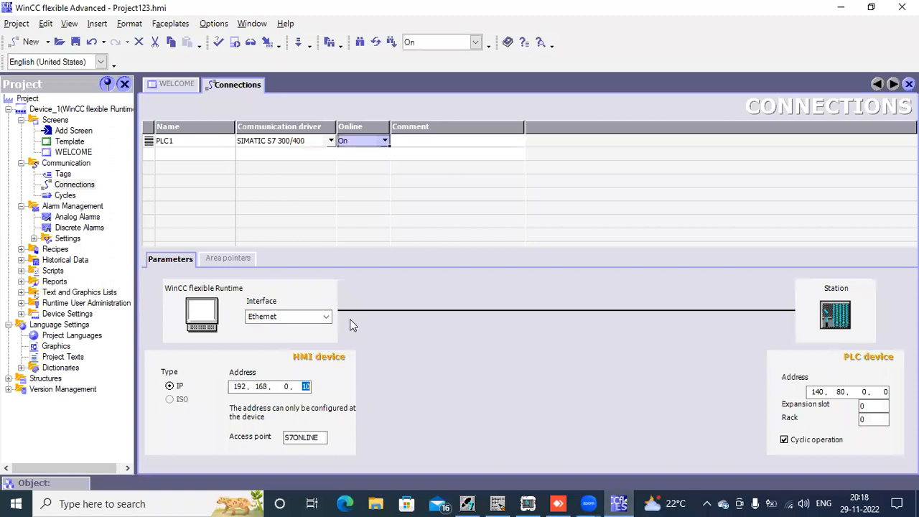
Set the PLC device's IP address to 192.168.0.1 and its expansion slot to 2, and save the project.
click(303, 386)
click(824, 392)
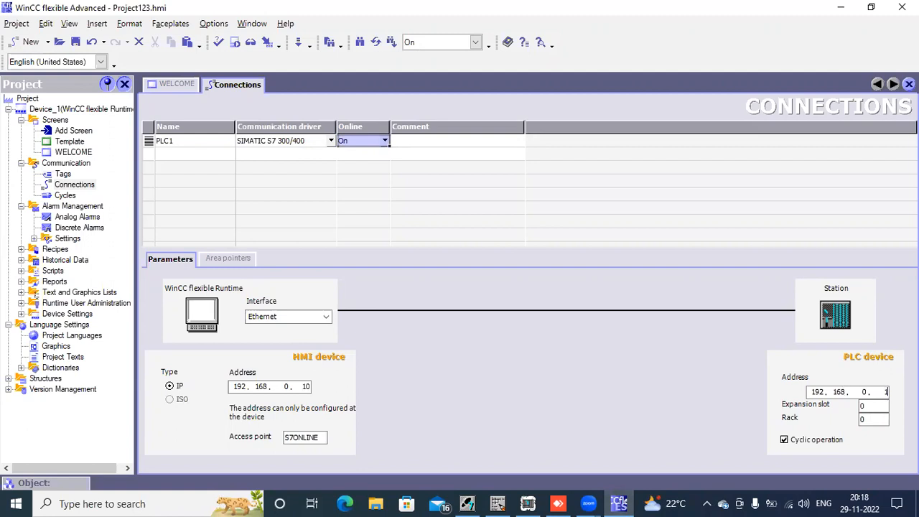
click(872, 406)
click(75, 42)
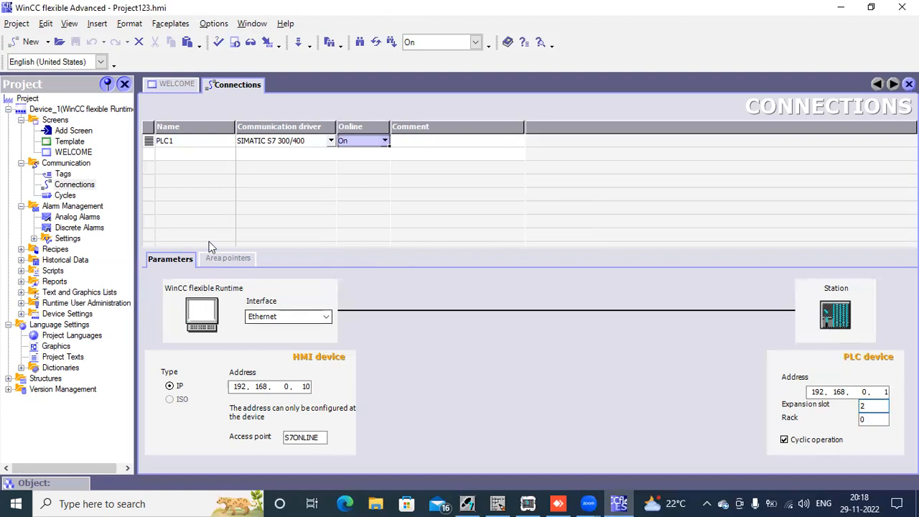
Open the project's tags editor and add a tag named START.
click(65, 175)
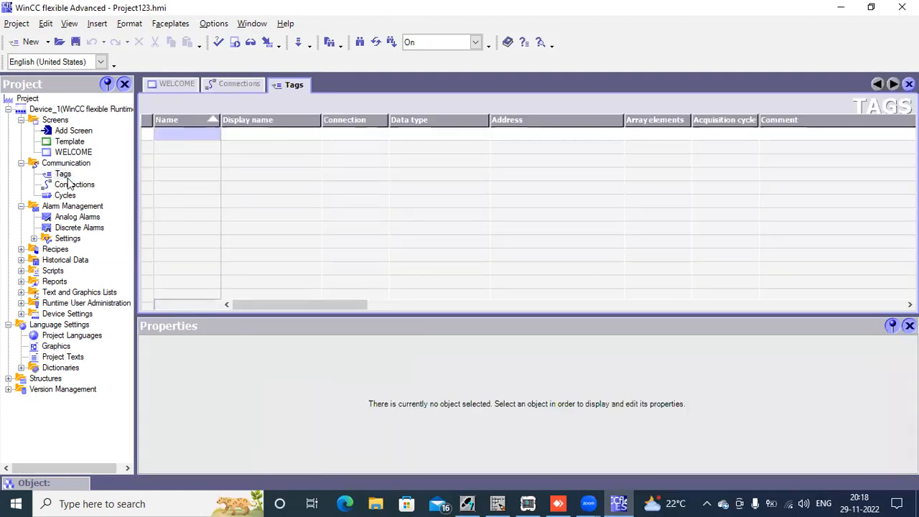
double_click(194, 132)
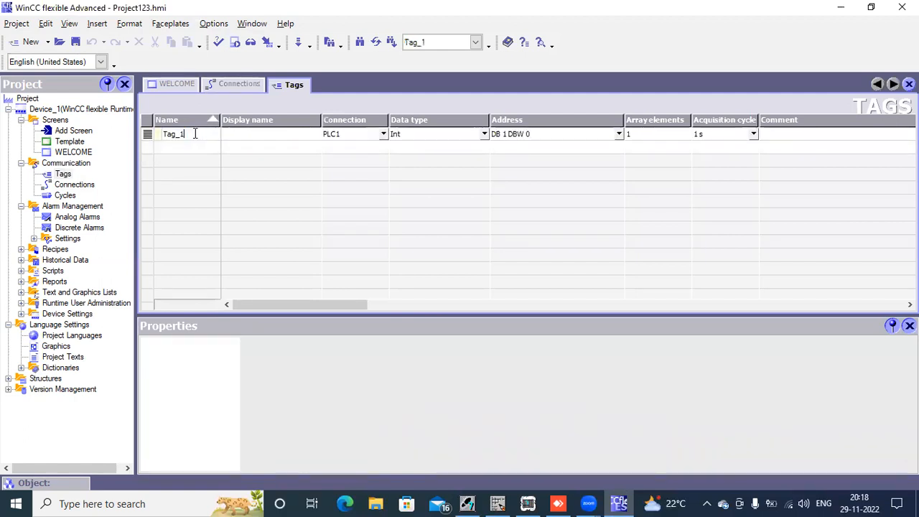
key(BackSpace)
key(BackSpace)
key(BackSpace)
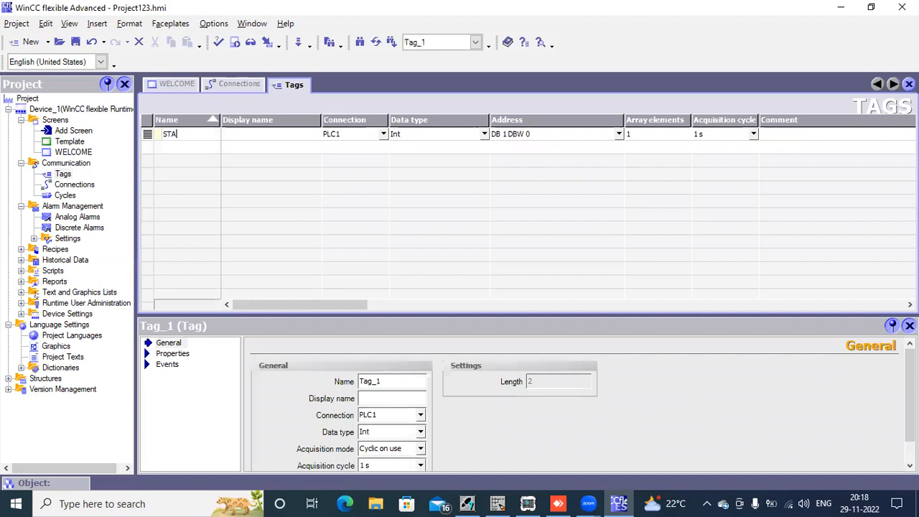
text(START)
click(309, 138)
Keep the START tag on the PLC1 connection and set its data type to Bool.
click(357, 137)
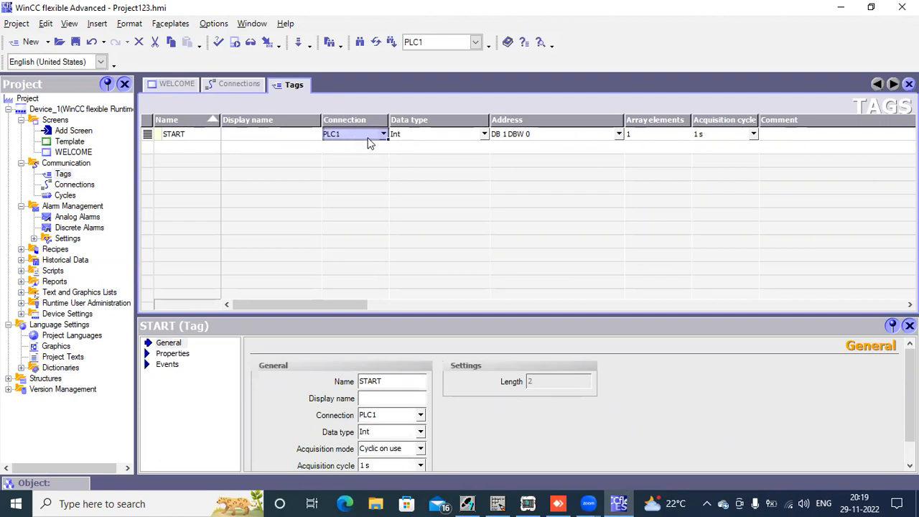
click(485, 137)
click(484, 135)
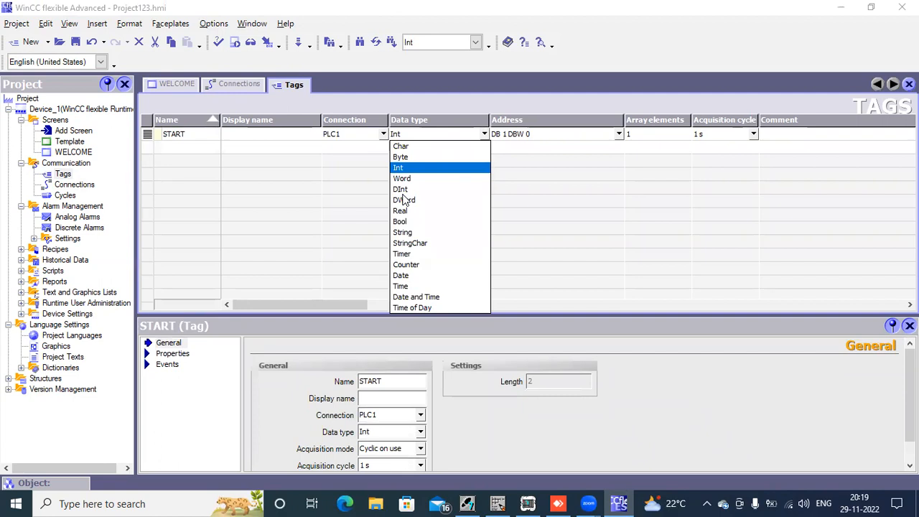
click(400, 222)
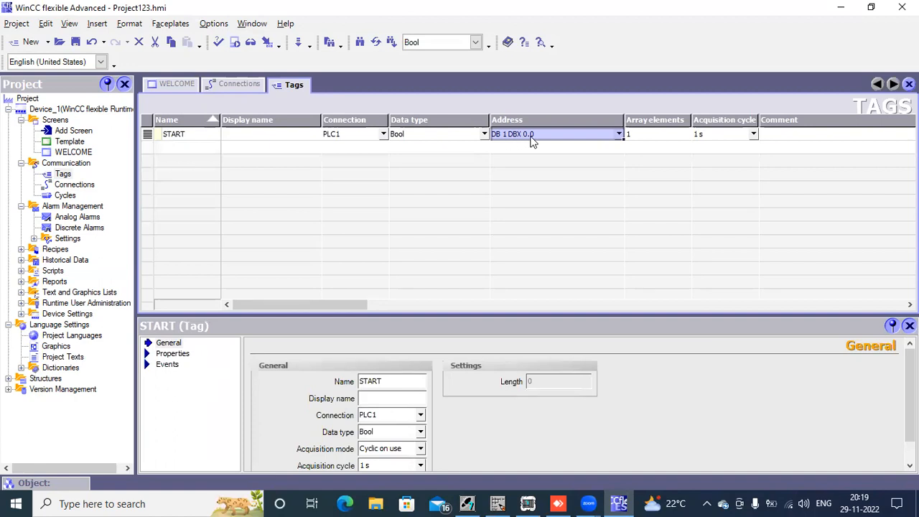
Check the SCADA start address in the STEP 7 ladder program and confirm DB 1 DBX 0.0 as the START tag's address.
click(498, 503)
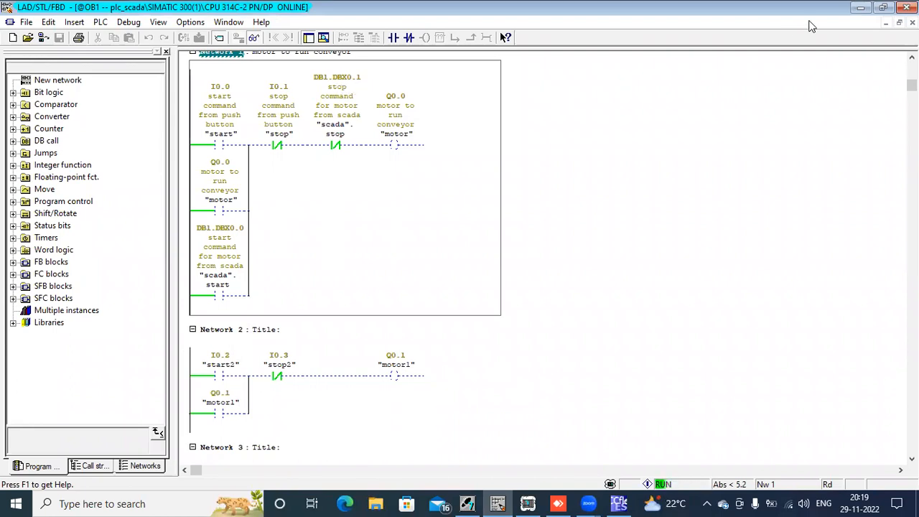
click(860, 7)
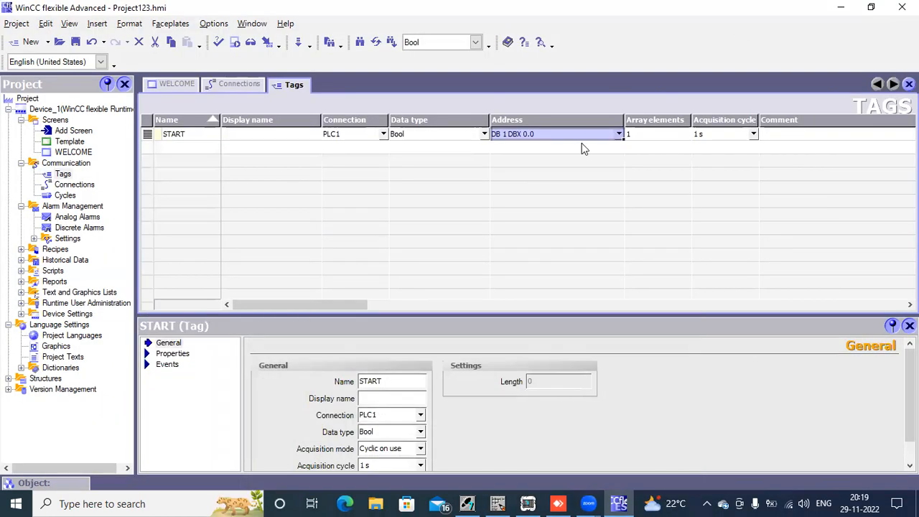
click(619, 135)
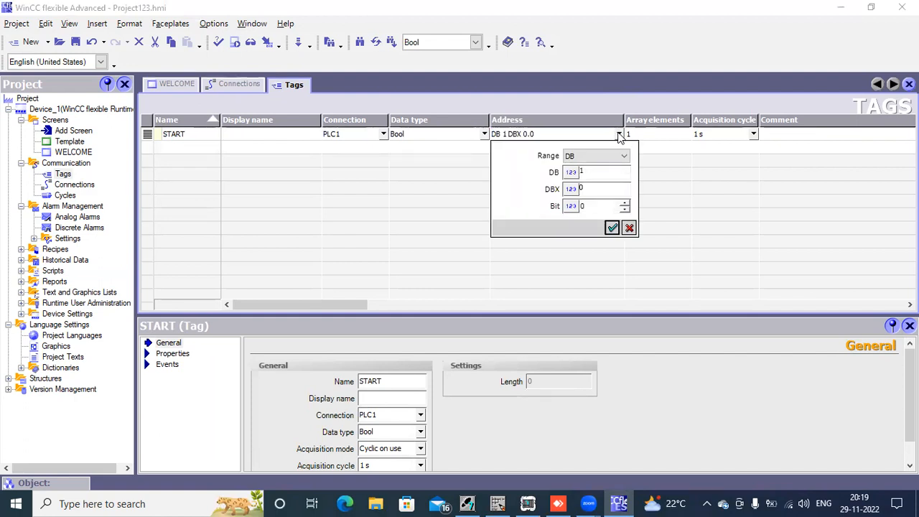
click(596, 162)
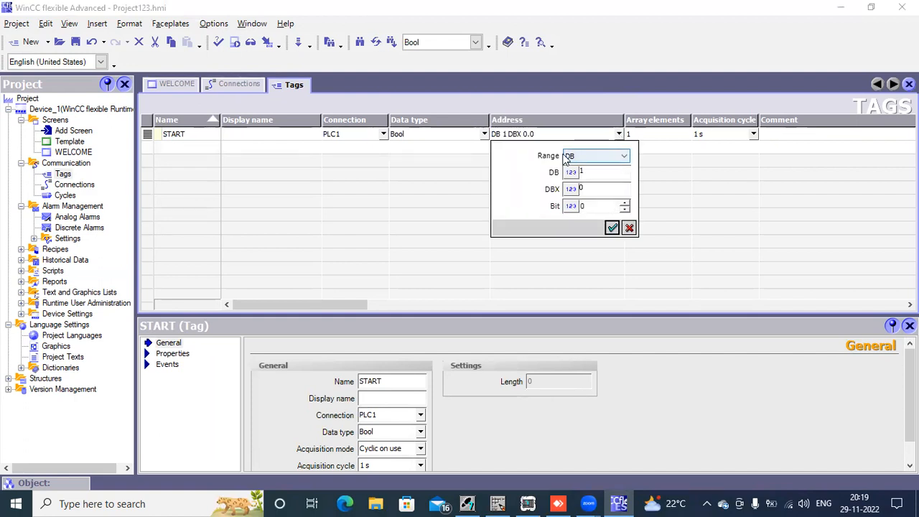
click(625, 156)
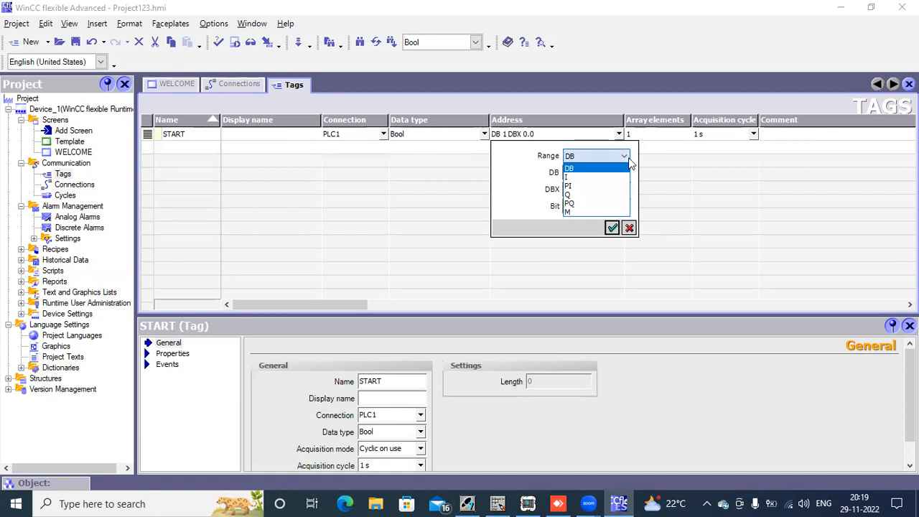
click(606, 174)
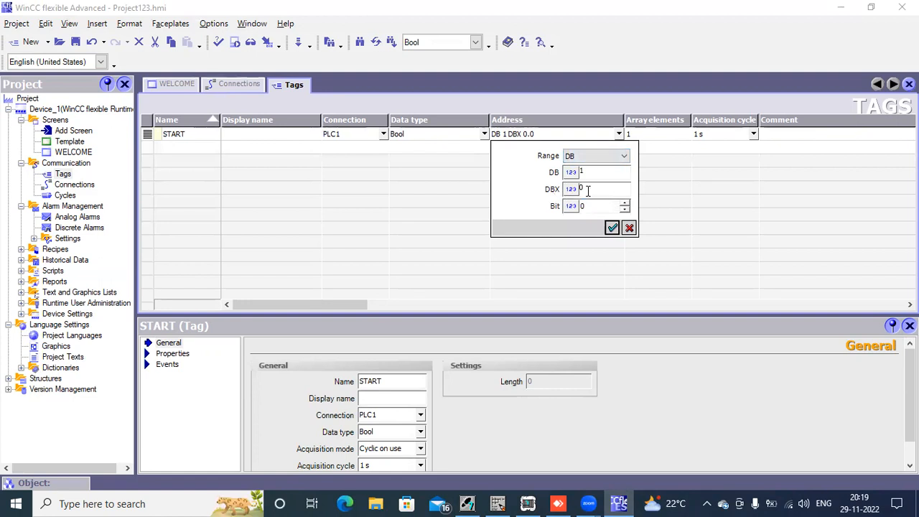
click(612, 229)
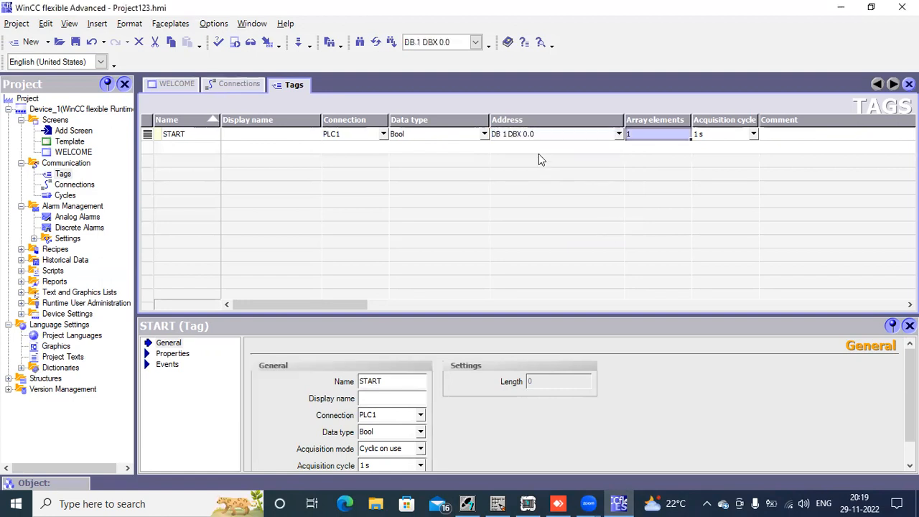
Set the START tag's acquisition cycle to 100 ms.
click(753, 136)
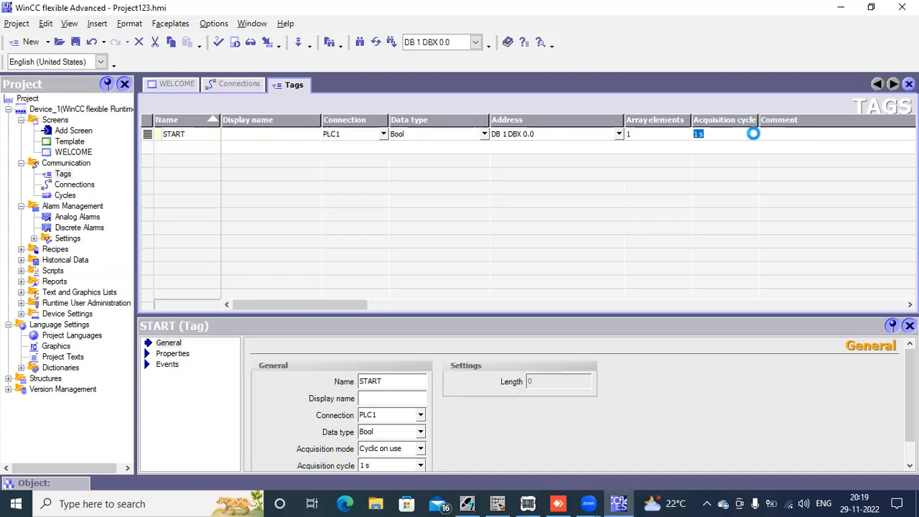
click(754, 135)
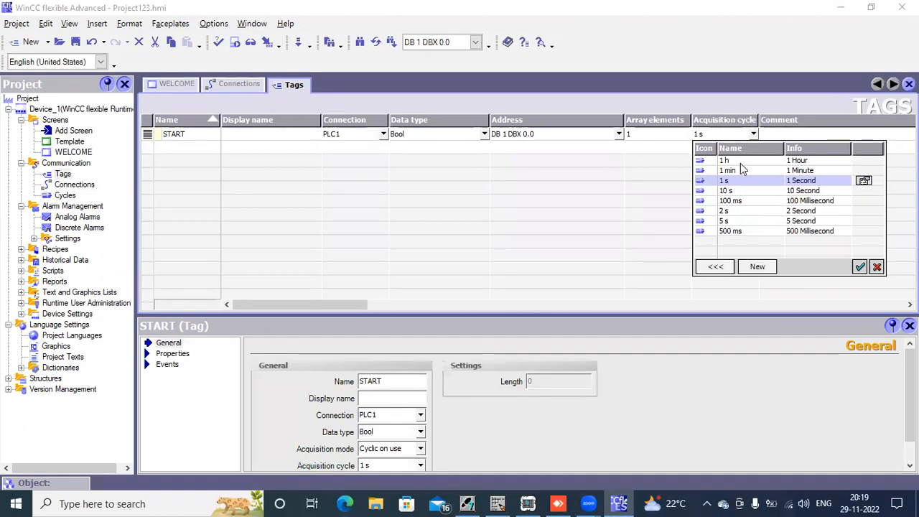
click(742, 203)
double_click(742, 204)
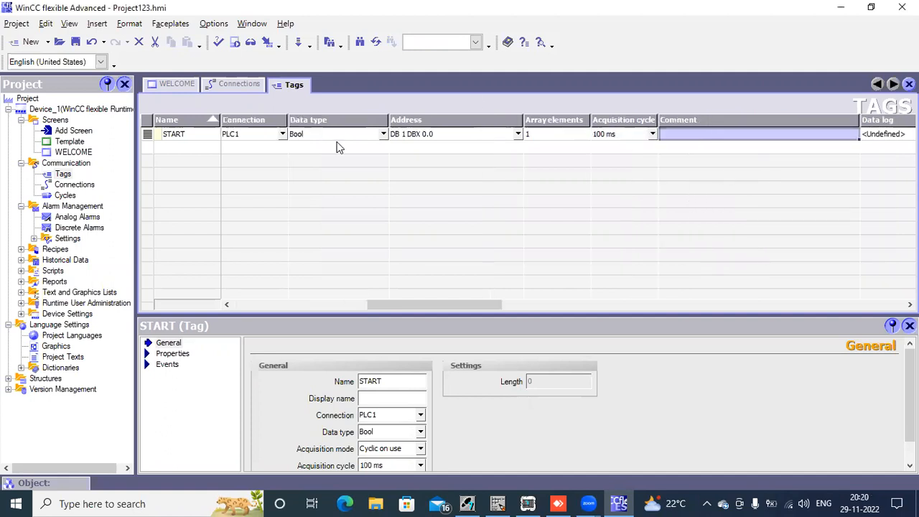
Add a tag named STOP below START and set its acquisition cycle to 100 ms.
double_click(180, 148)
text(STOP)
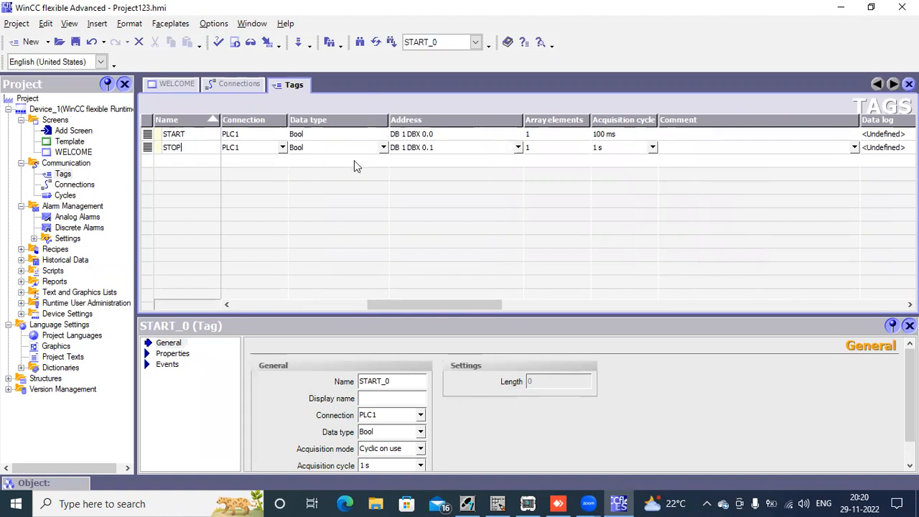
key(Return)
click(431, 153)
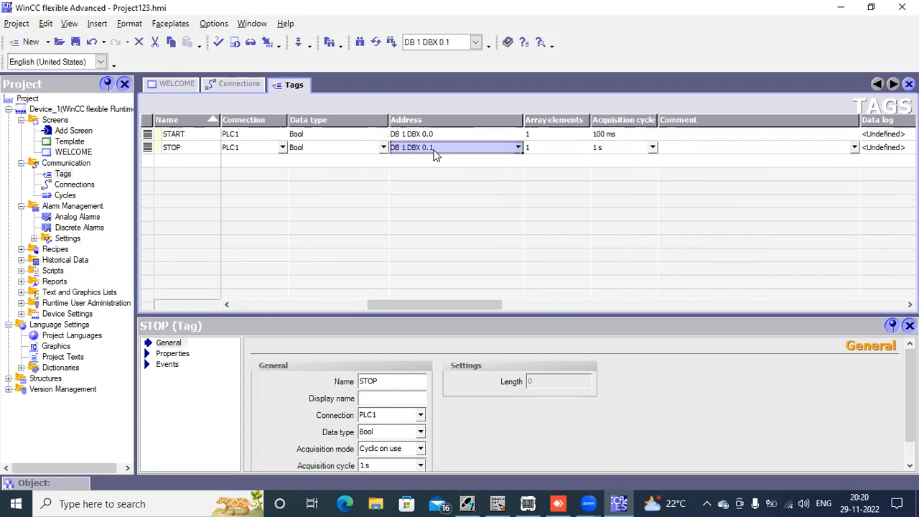
click(649, 149)
click(652, 147)
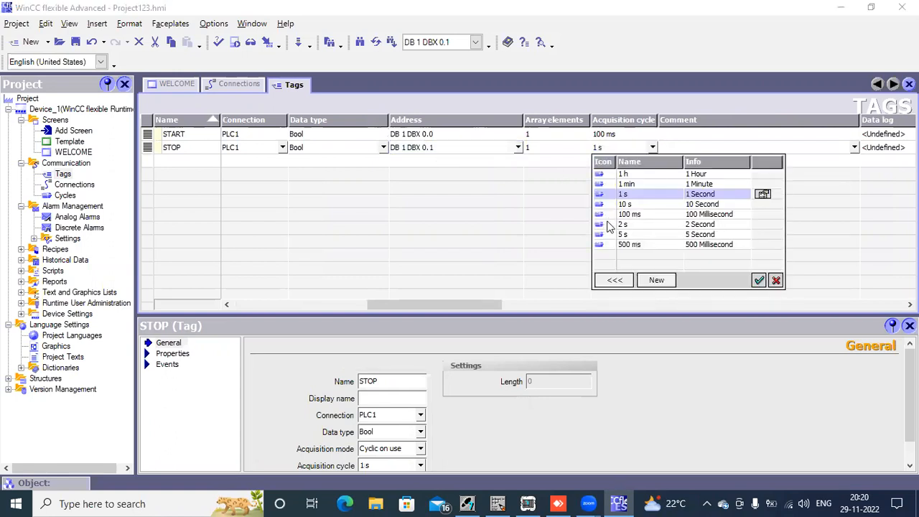
double_click(620, 215)
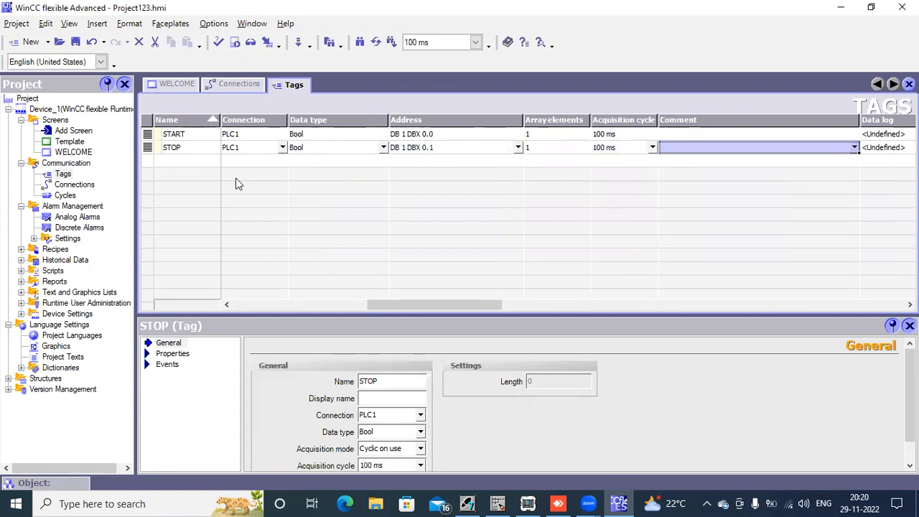
Add a third tag named MOTOR below the STOP tag.
double_click(199, 161)
text(M)
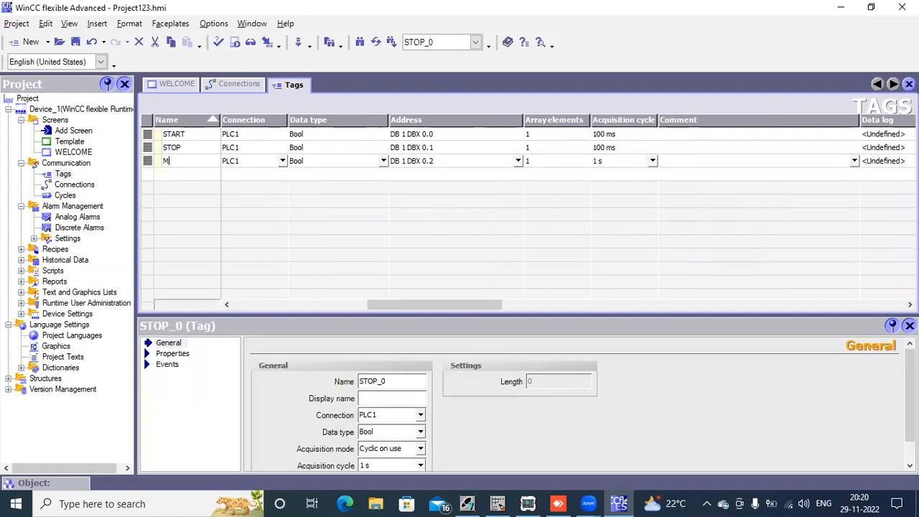
text(OTOR)
click(451, 166)
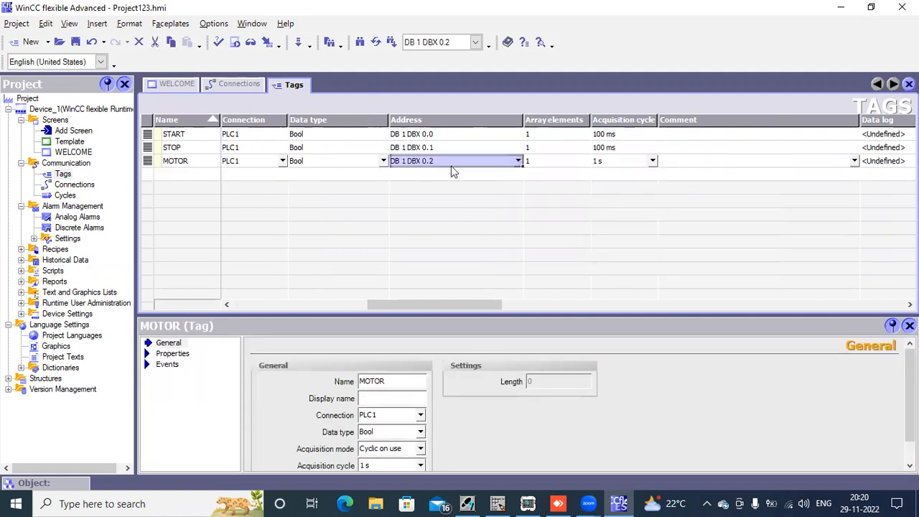
Check the motor output in the STEP 7 ladder program and set the MOTOR tag's address to Q 0.0.
click(498, 503)
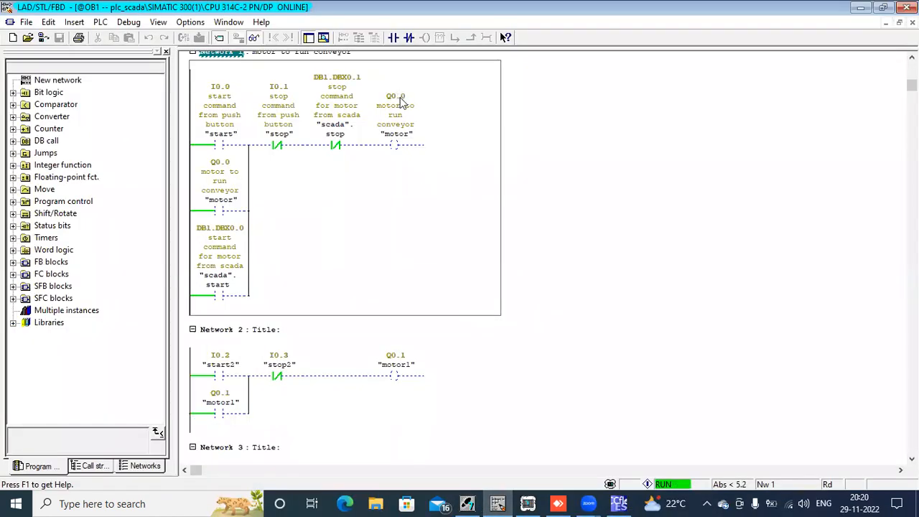
click(861, 7)
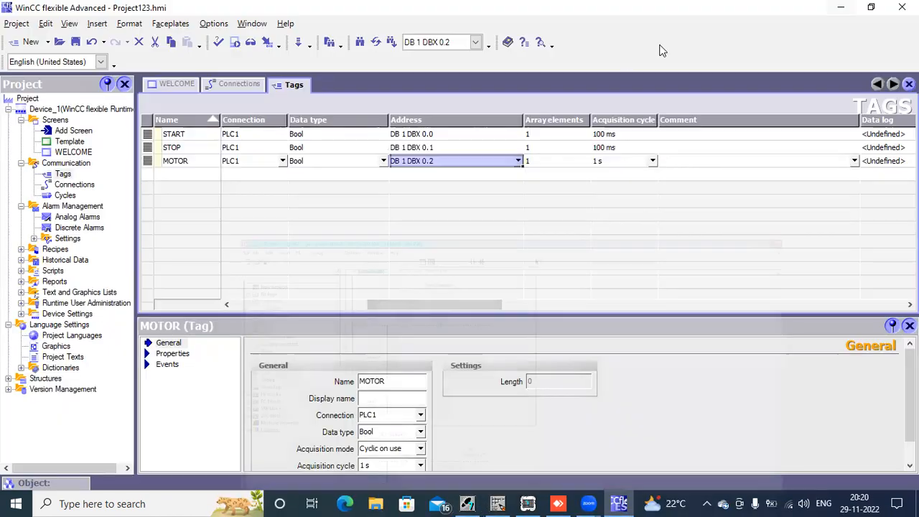
click(518, 161)
click(525, 183)
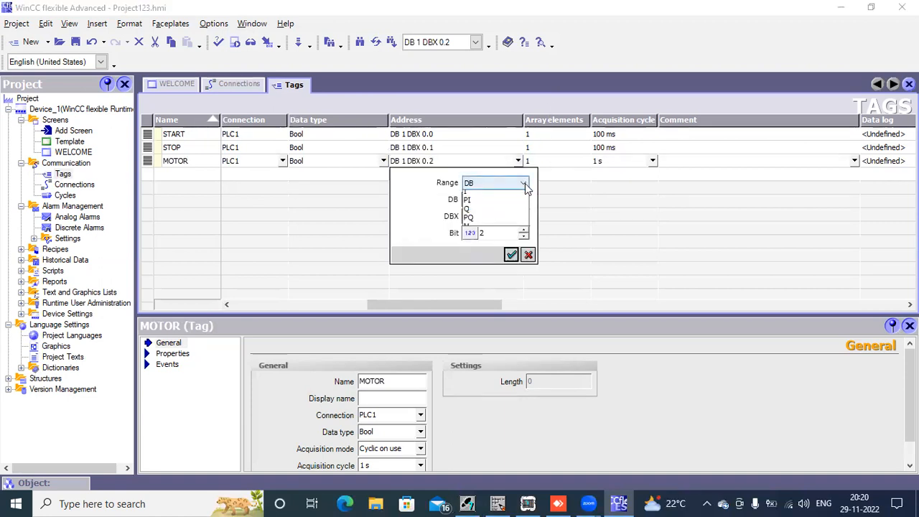
click(495, 222)
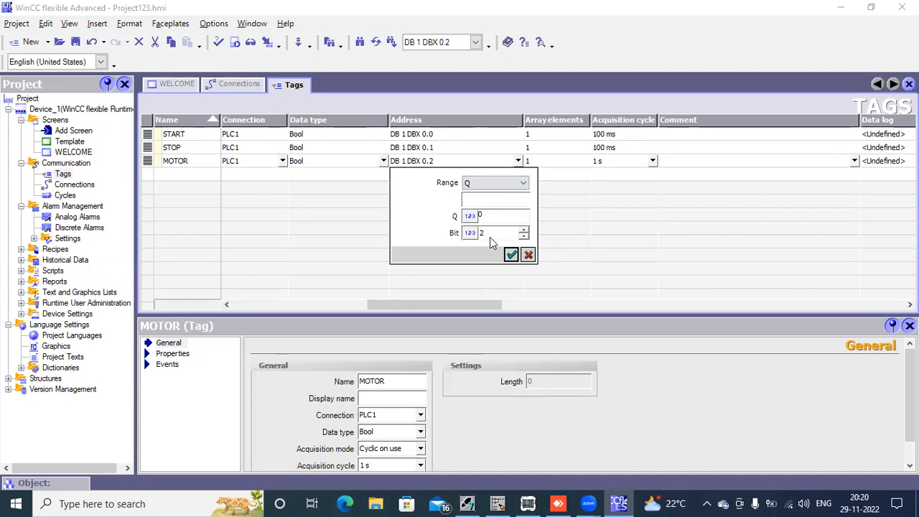
double_click(523, 237)
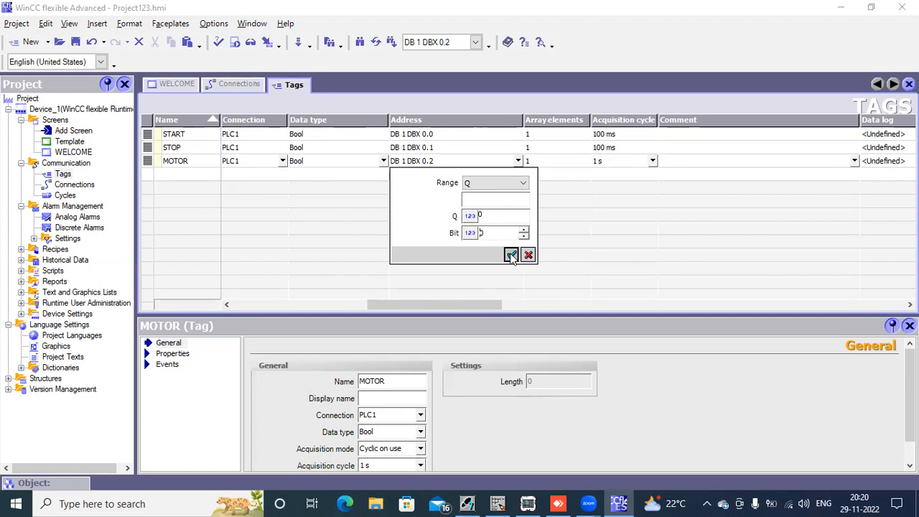
click(511, 255)
Set the MOTOR tag's acquisition cycle to 100 ms and save the project.
click(653, 162)
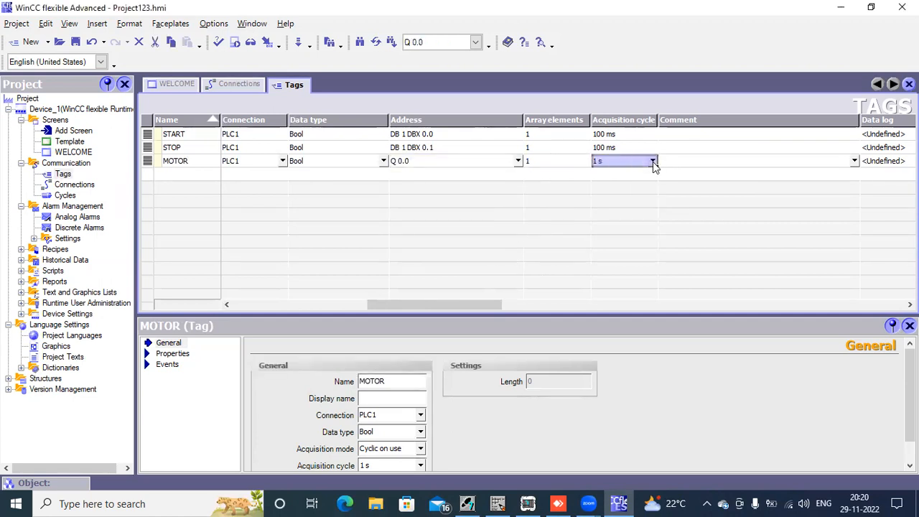
double_click(625, 228)
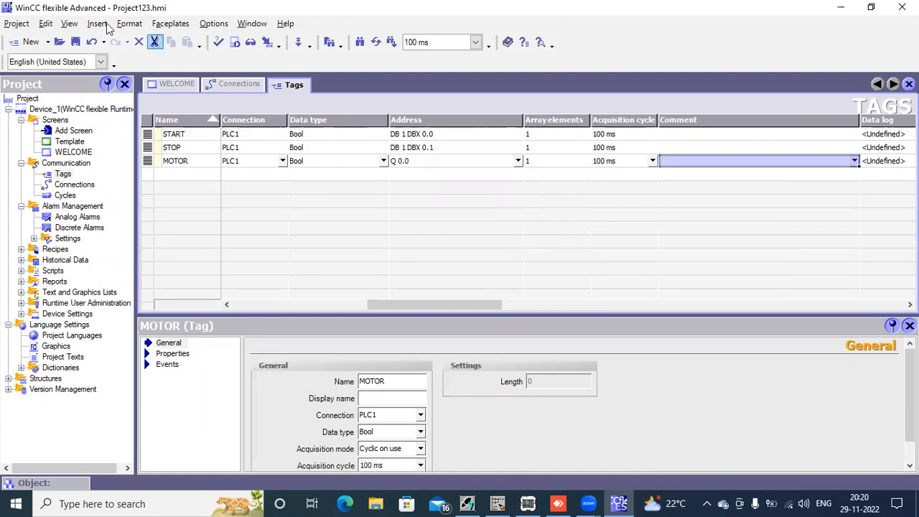
click(75, 41)
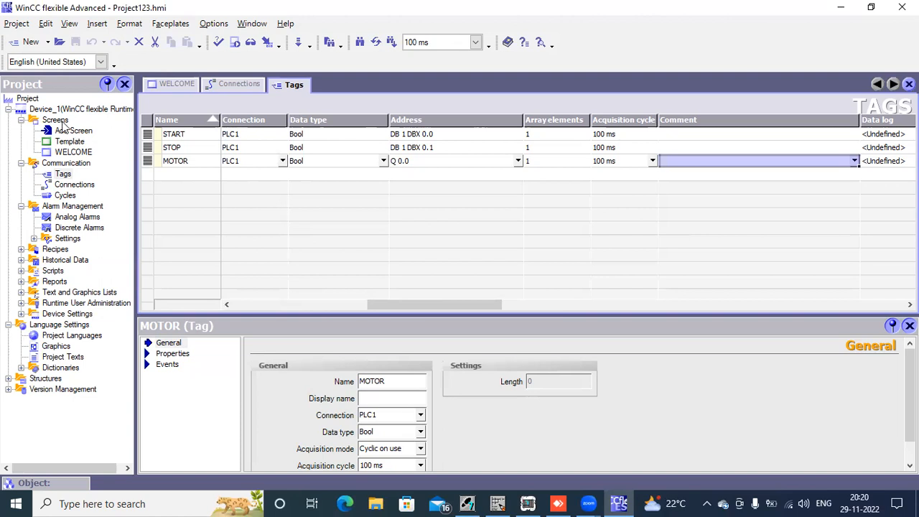
Add a new screen to the project and rename it DIGITAL.
double_click(87, 133)
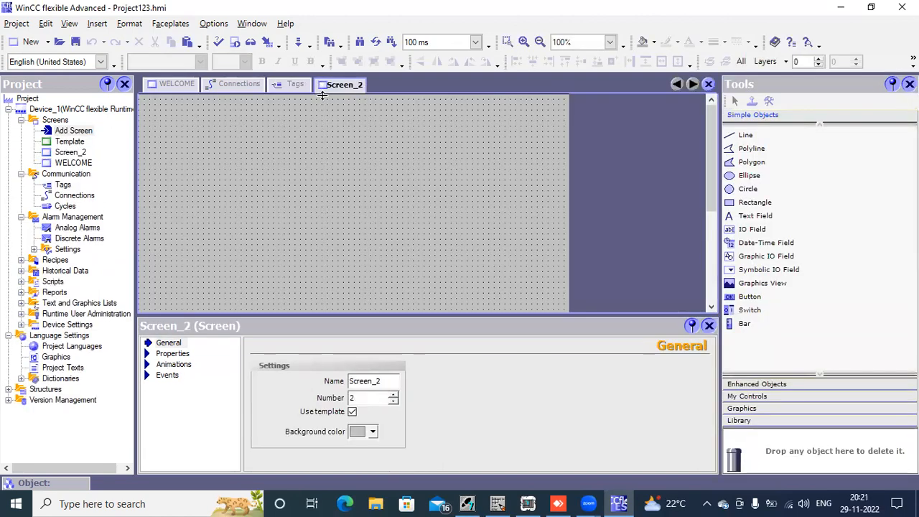
click(77, 153)
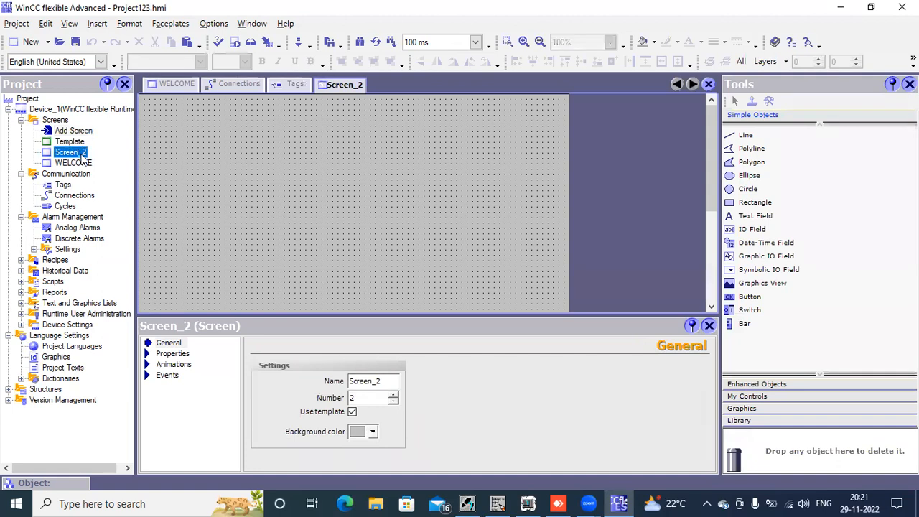
right_click(81, 158)
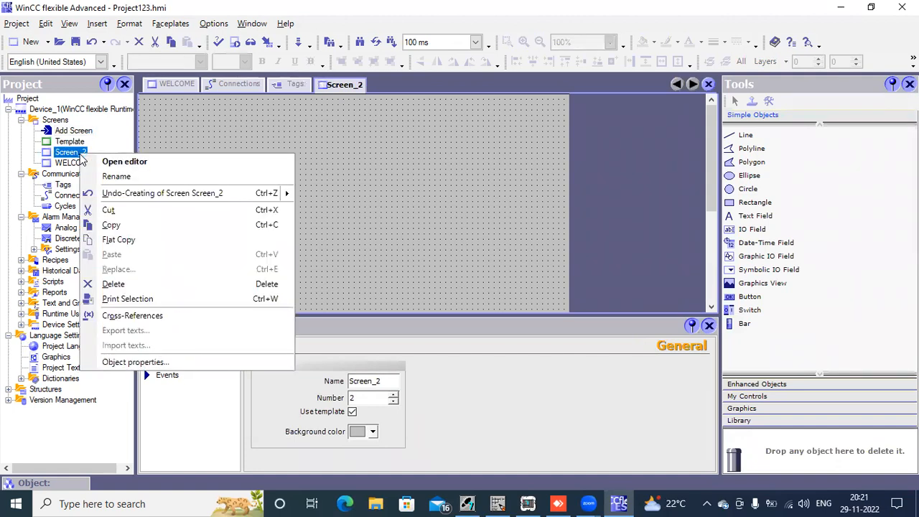
click(117, 176)
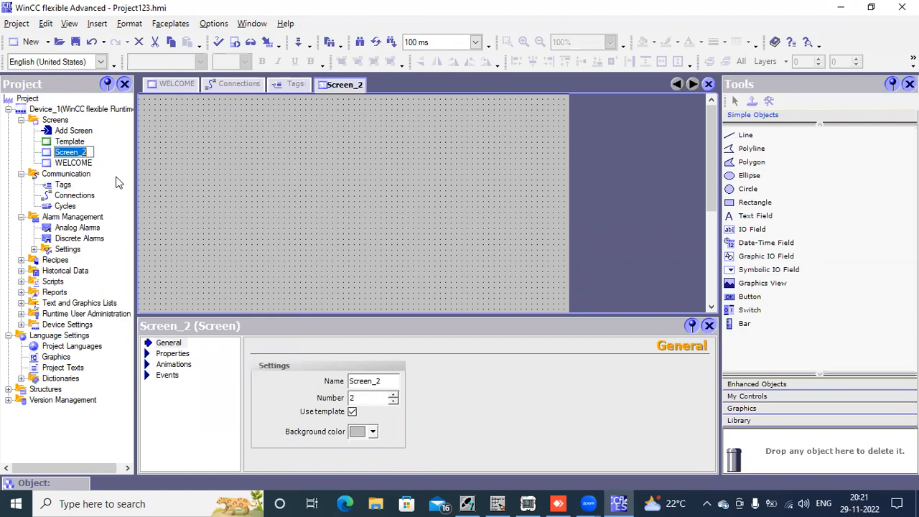
text(DIGIT)
key(Return)
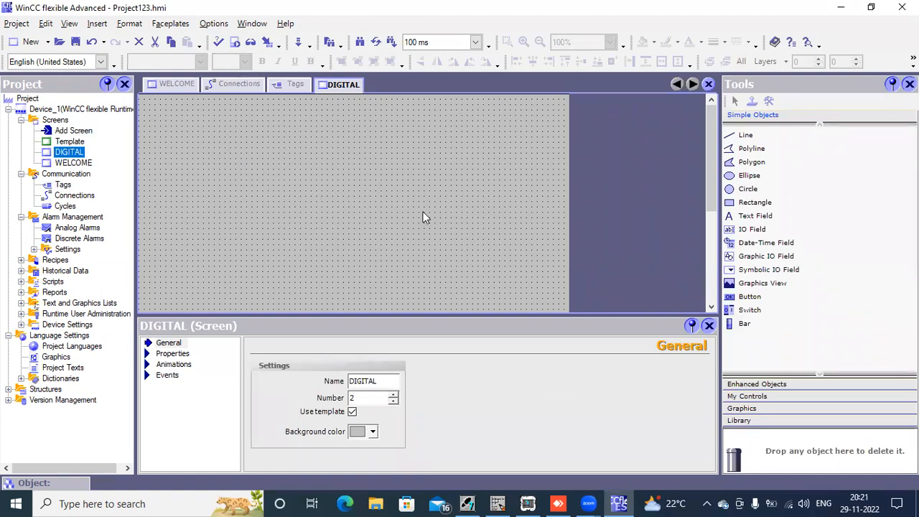
Draw a button about 120 by 64 pixels in the upper-left area of the DIGITAL screen.
click(409, 257)
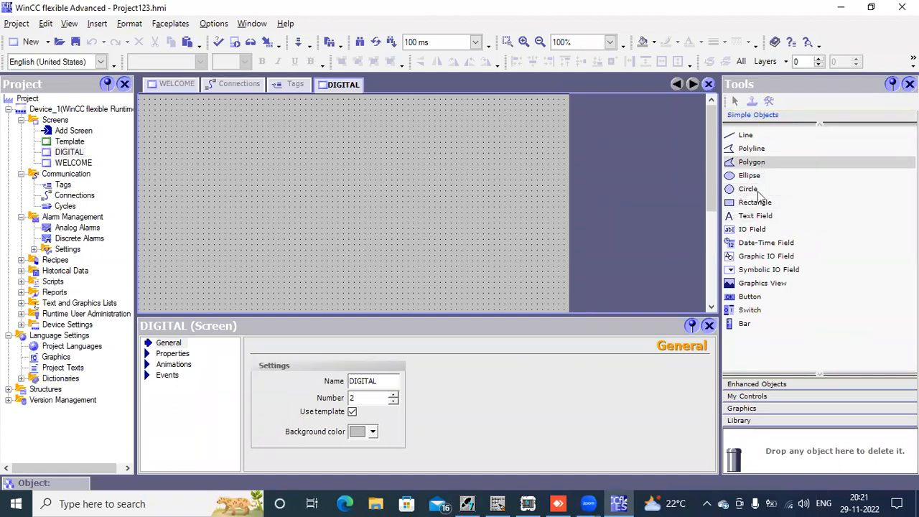
click(765, 299)
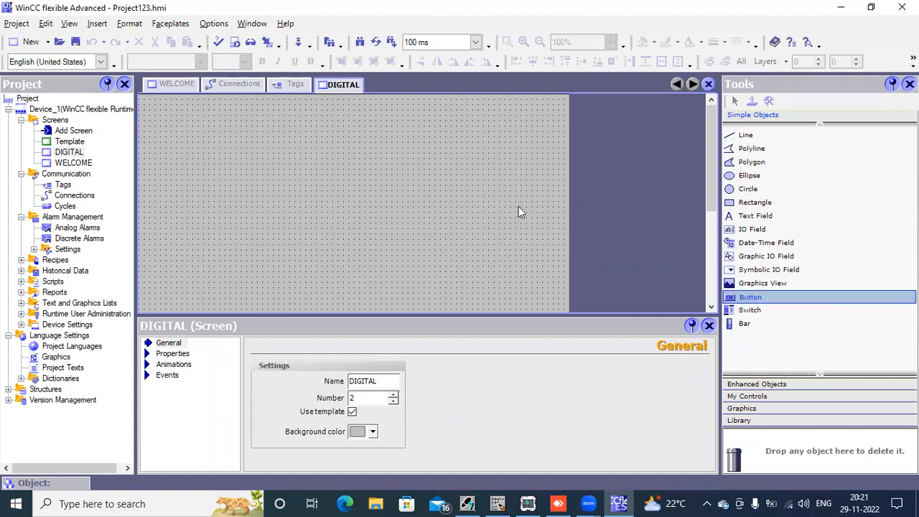
click(185, 122)
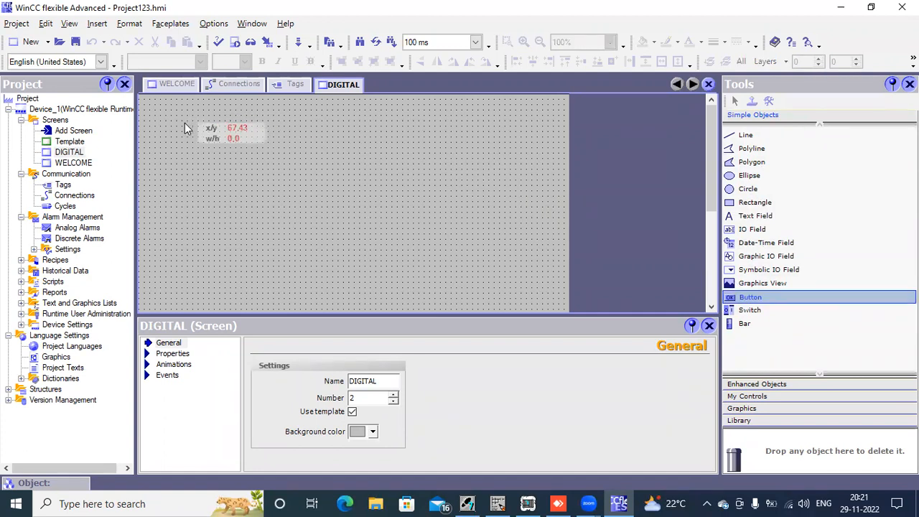
drag(256, 170, 265, 167)
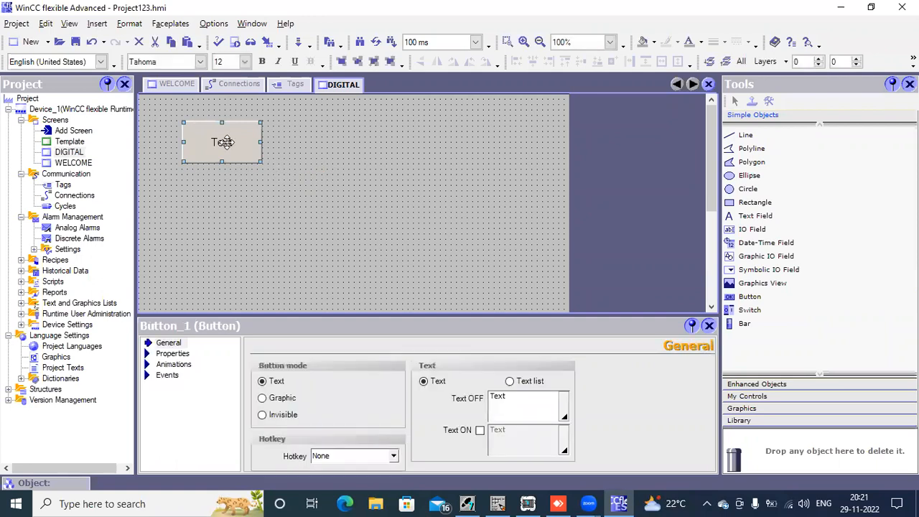
Duplicate the button and place the copy directly below the original at x/y 64, 144.
key(ctrl+v)
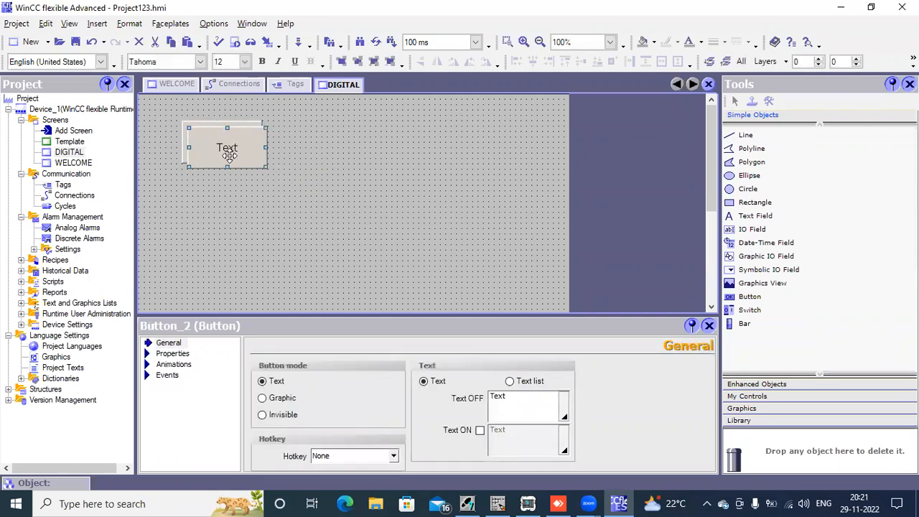
key(ctrl+v)
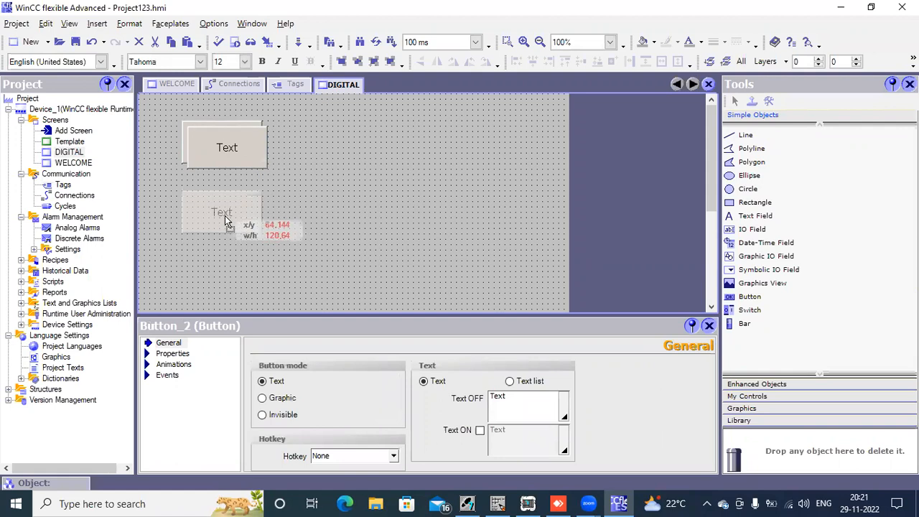
click(224, 219)
click(303, 191)
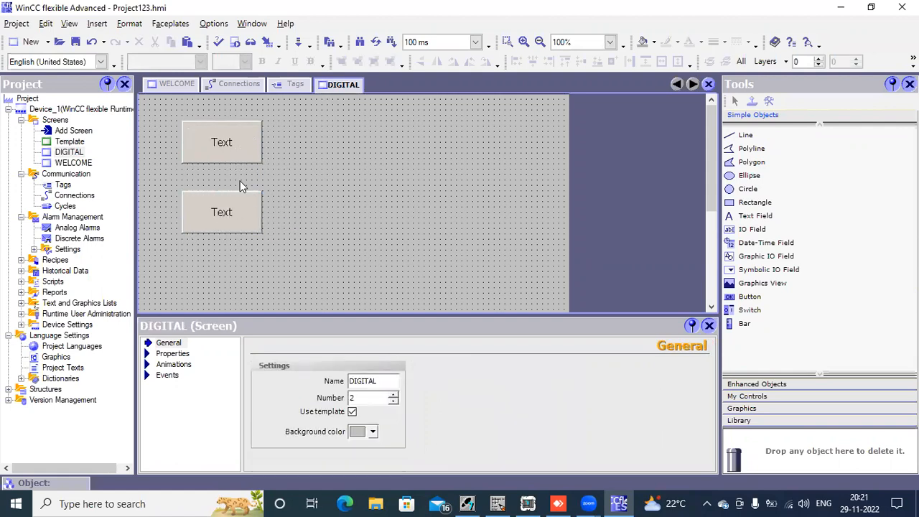
Set the upper button's OFF text to START.
click(237, 143)
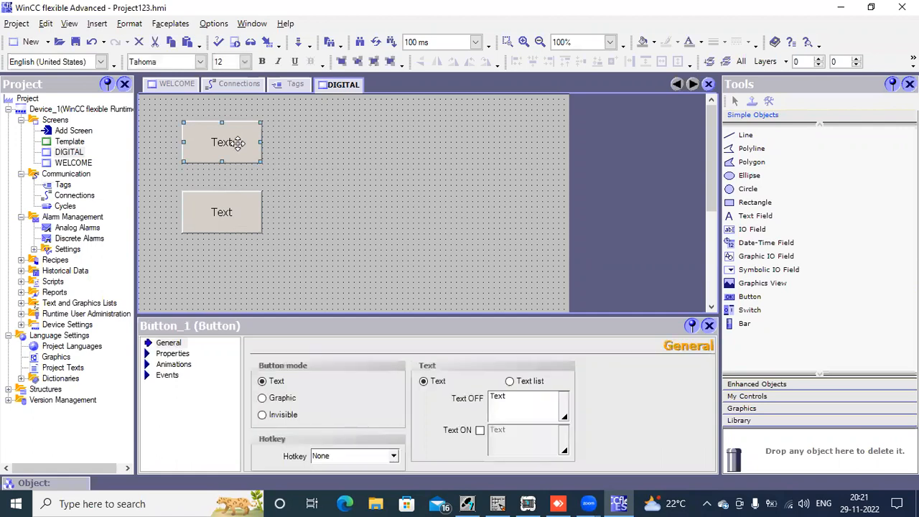
click(516, 400)
text(START)
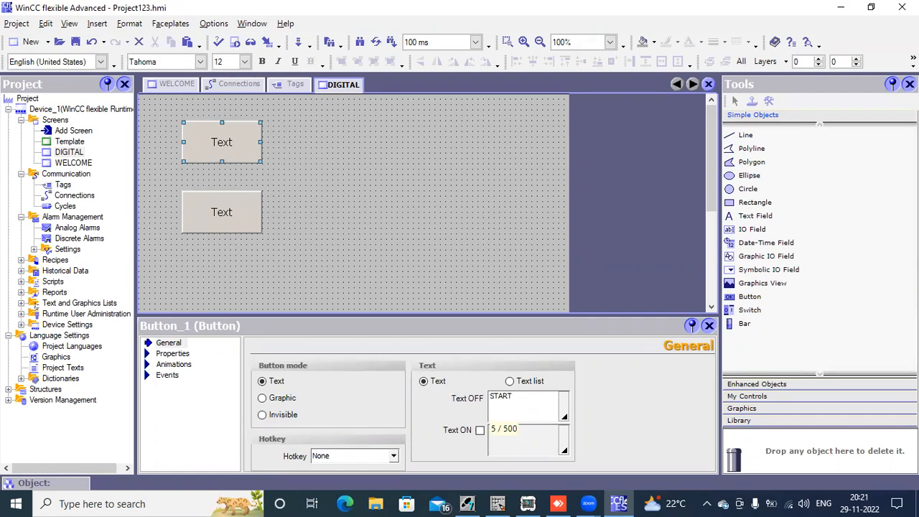
click(248, 147)
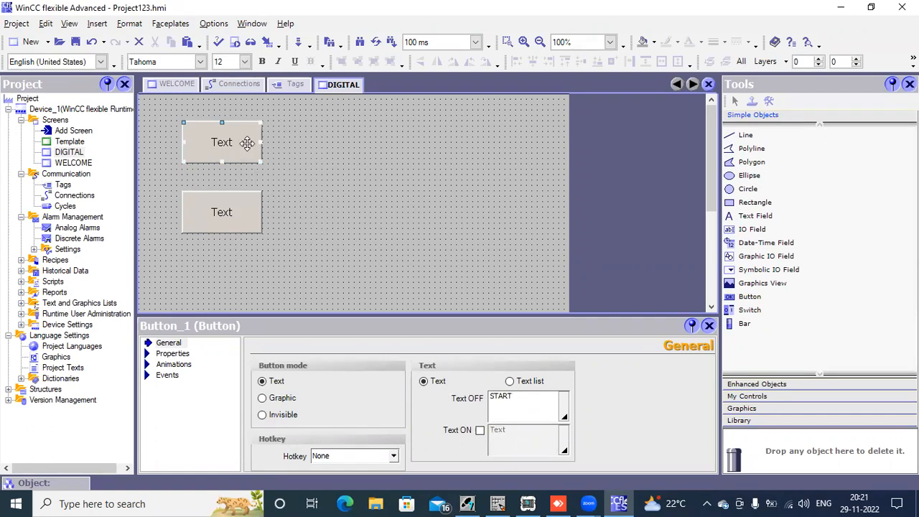
Set the lower button's OFF text to STOP.
click(232, 211)
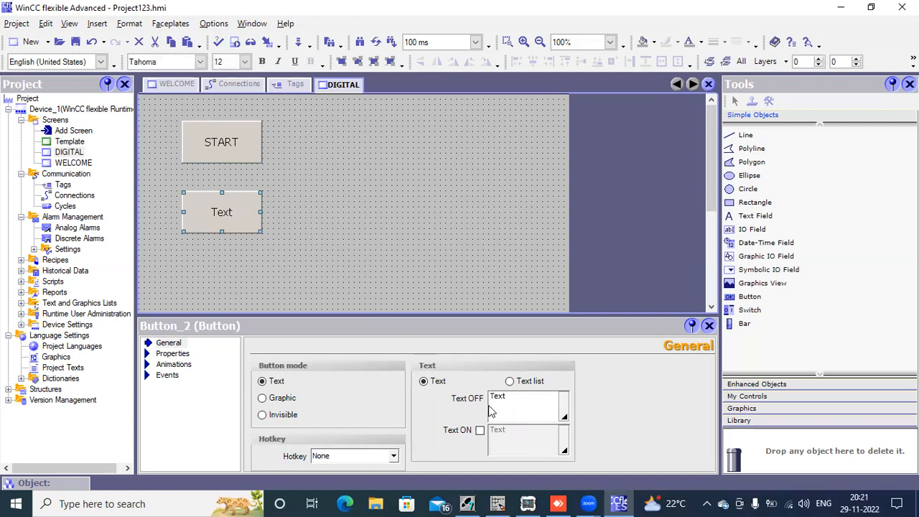
click(513, 397)
key(BackSpace)
key(BackSpace)
text(STOP)
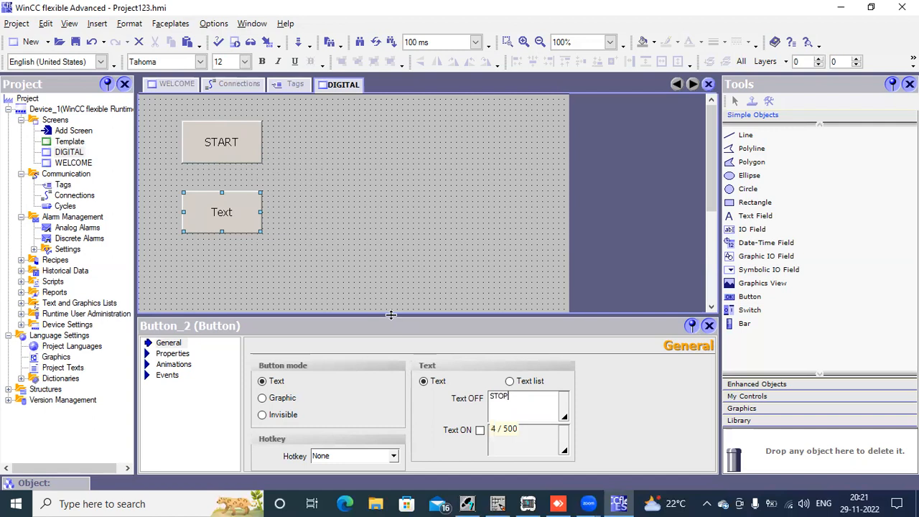
click(292, 233)
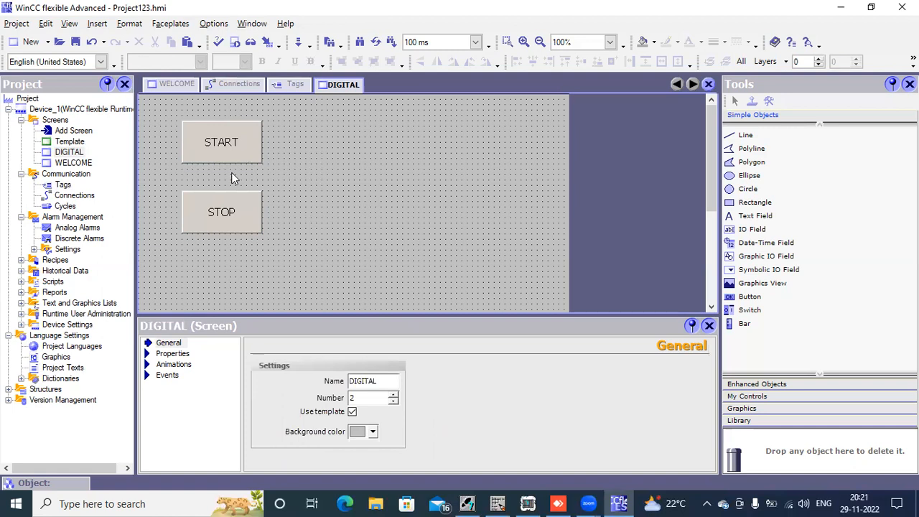
Try cyan, white and orange as the START button's background color, and settle on teal.
click(246, 154)
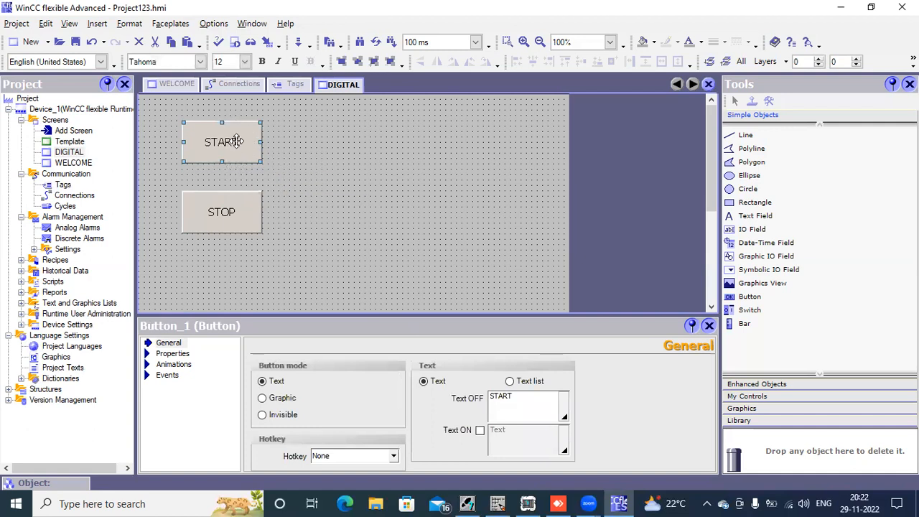
click(171, 343)
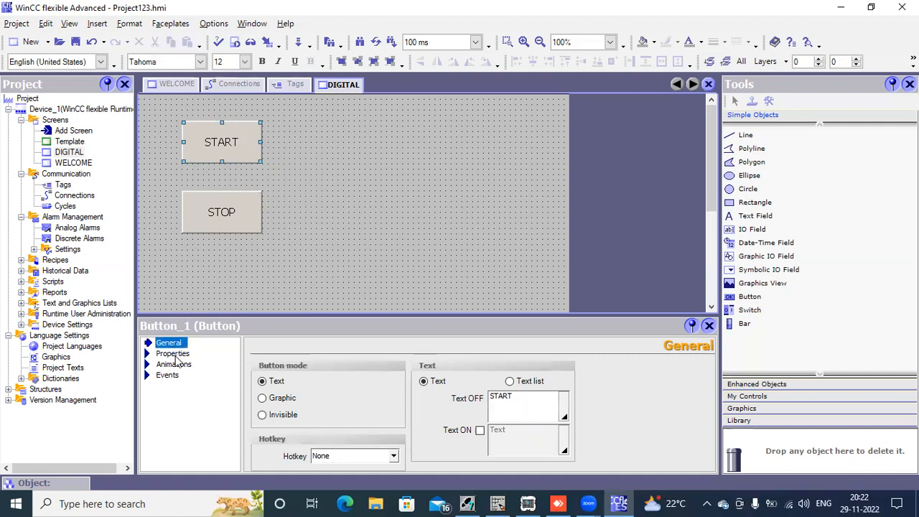
click(173, 354)
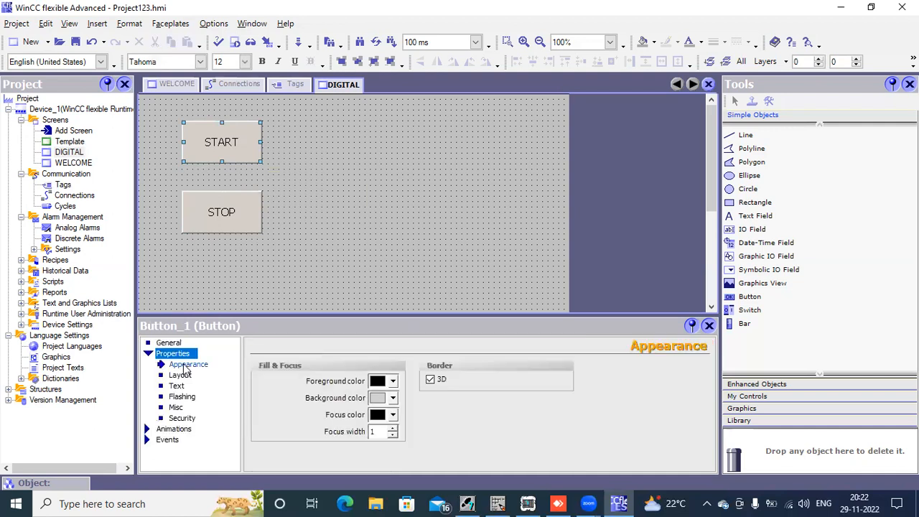
click(191, 365)
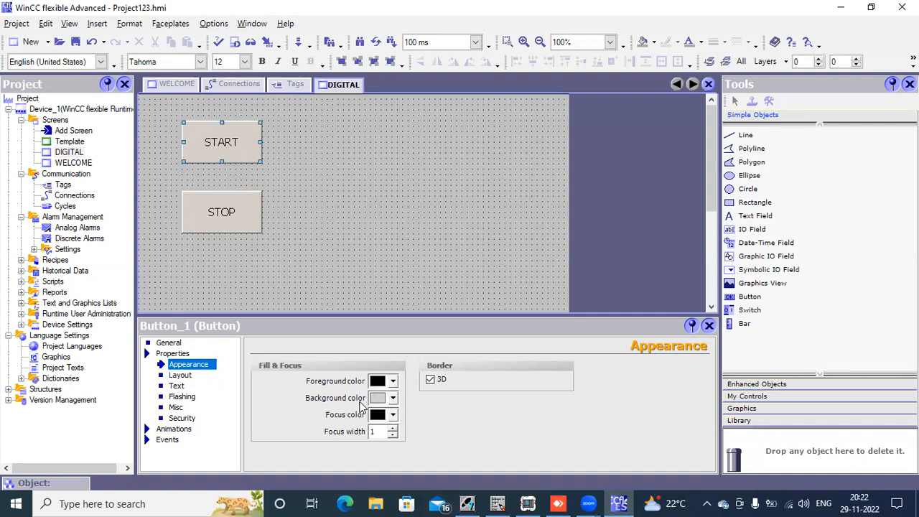
click(393, 398)
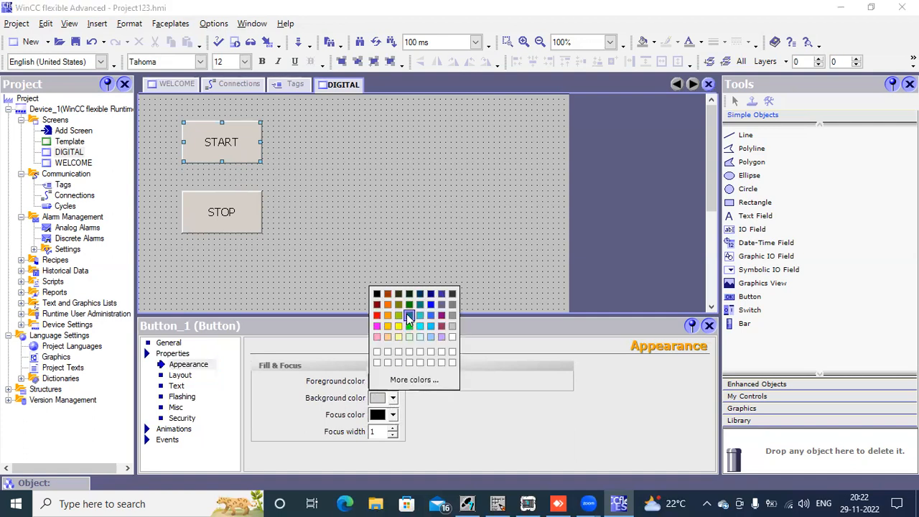
click(400, 293)
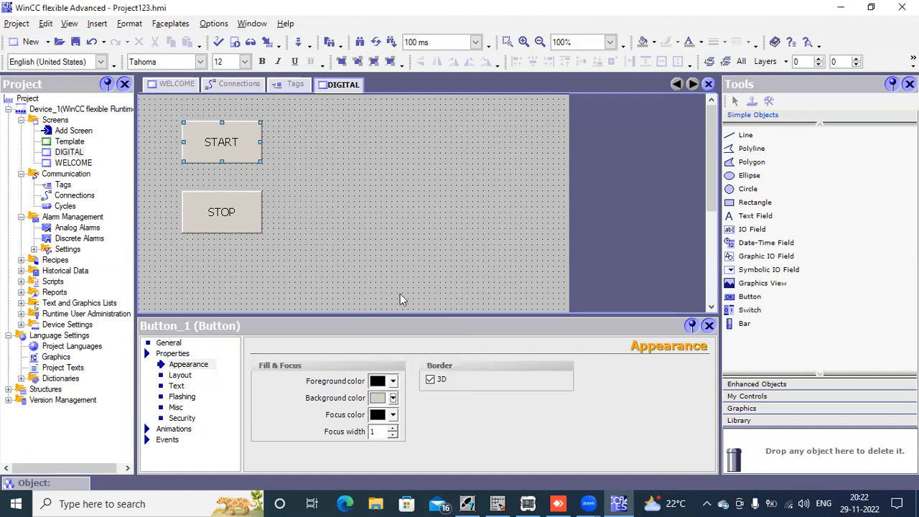
click(393, 399)
click(422, 329)
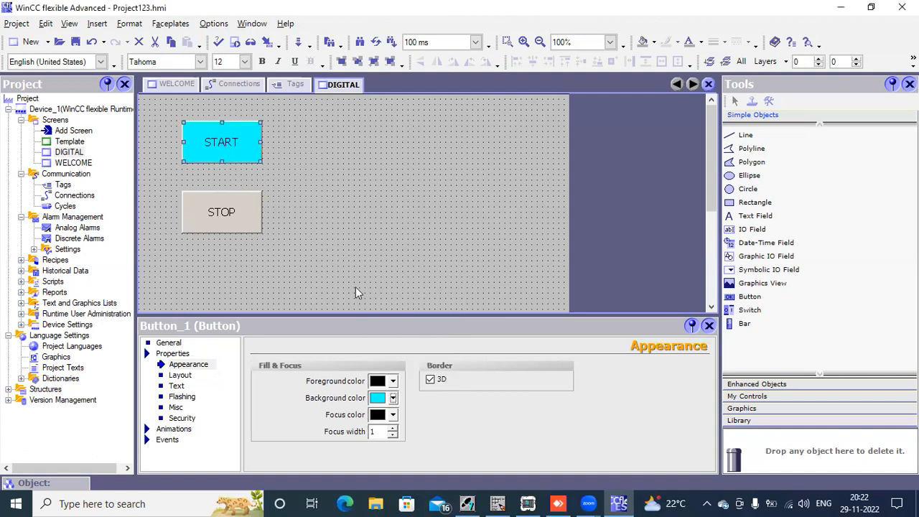
click(393, 399)
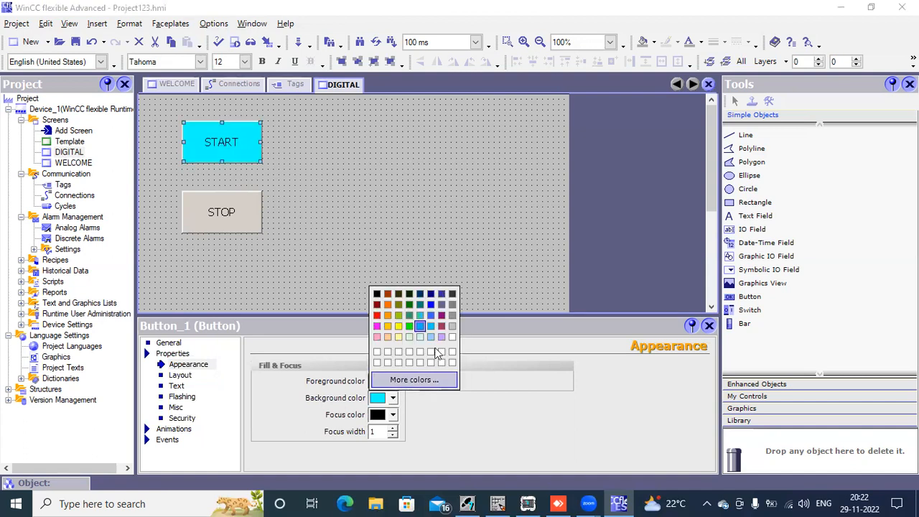
click(452, 336)
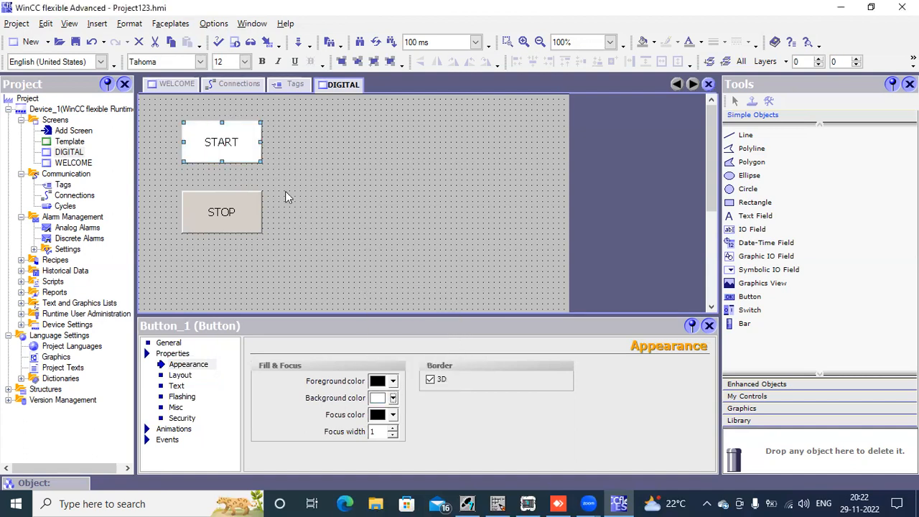
click(393, 398)
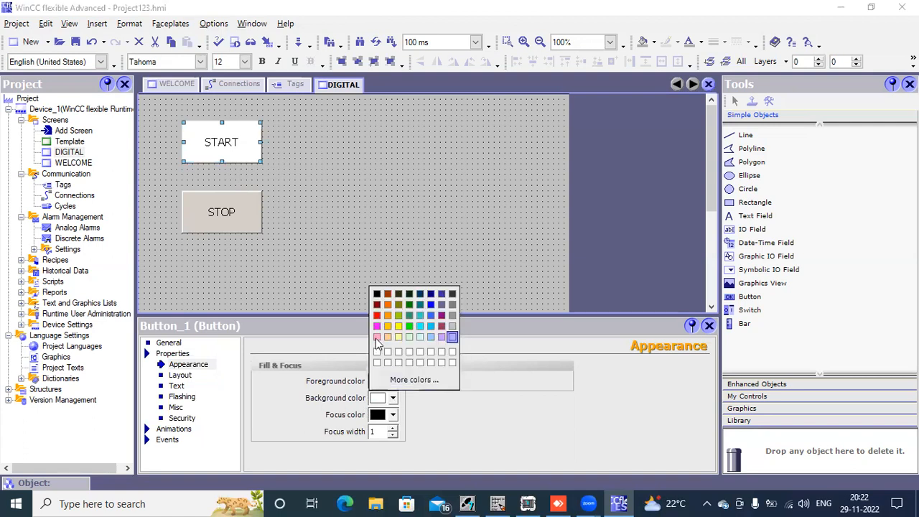
click(388, 316)
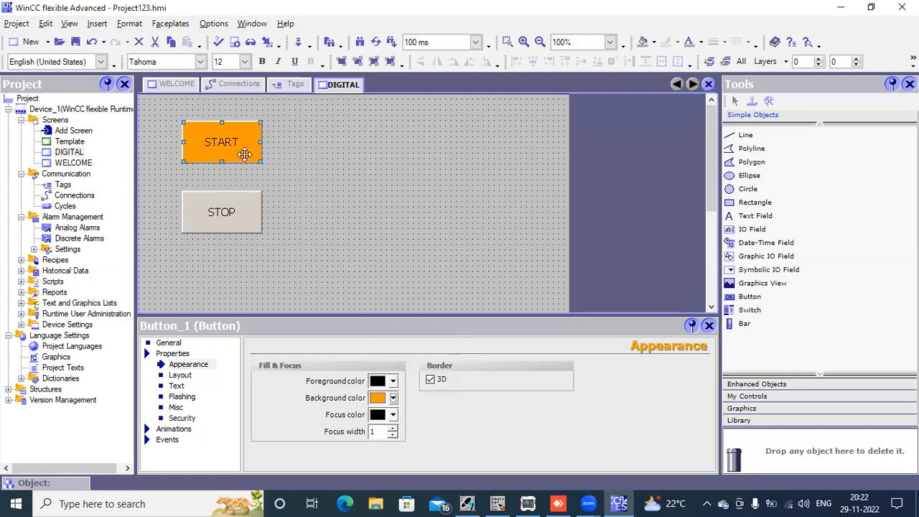
click(393, 399)
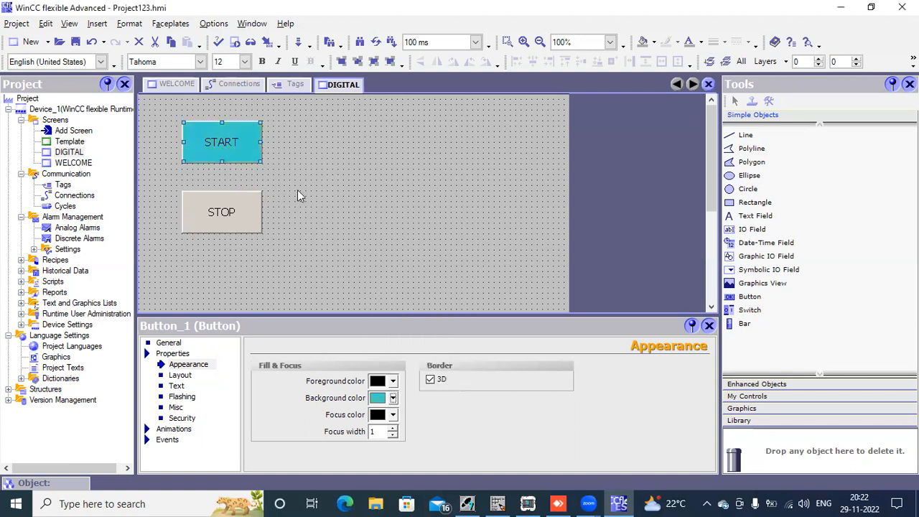
click(244, 200)
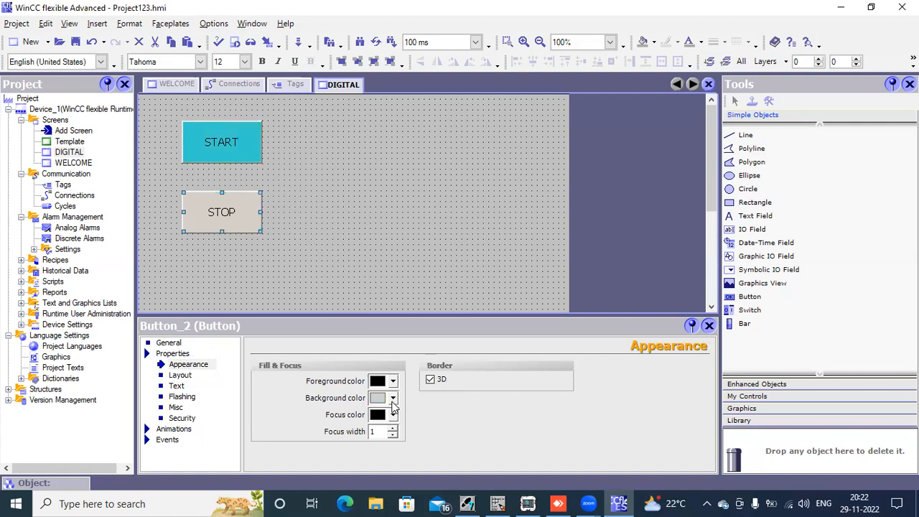
Set the START button's font style to Bold, in Tahoma at size 12.
click(221, 132)
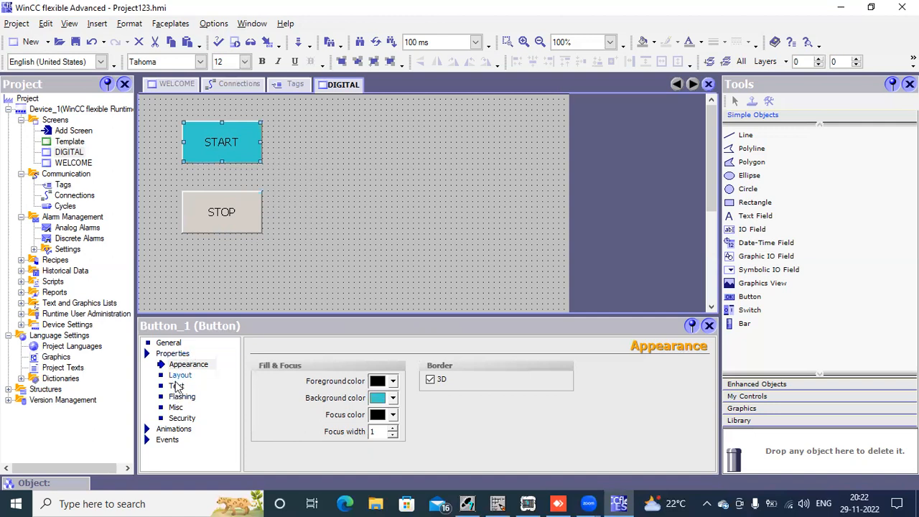
click(176, 386)
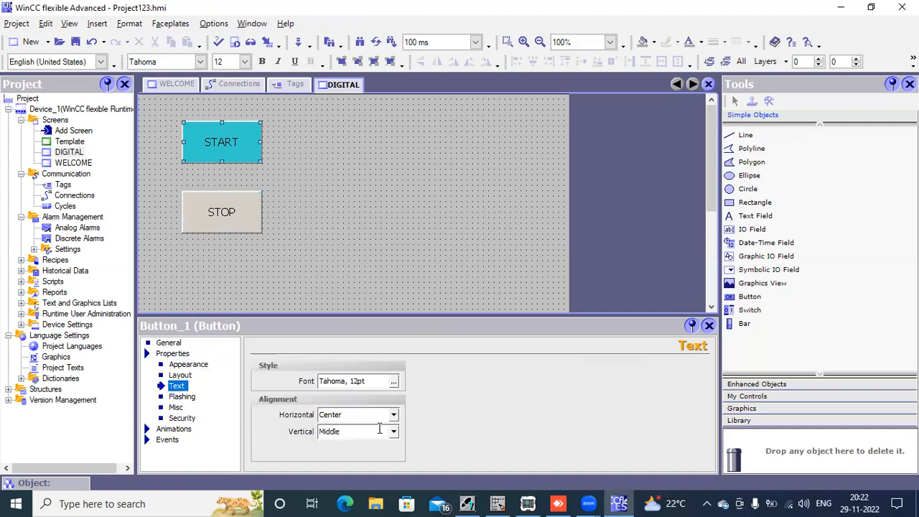
click(394, 383)
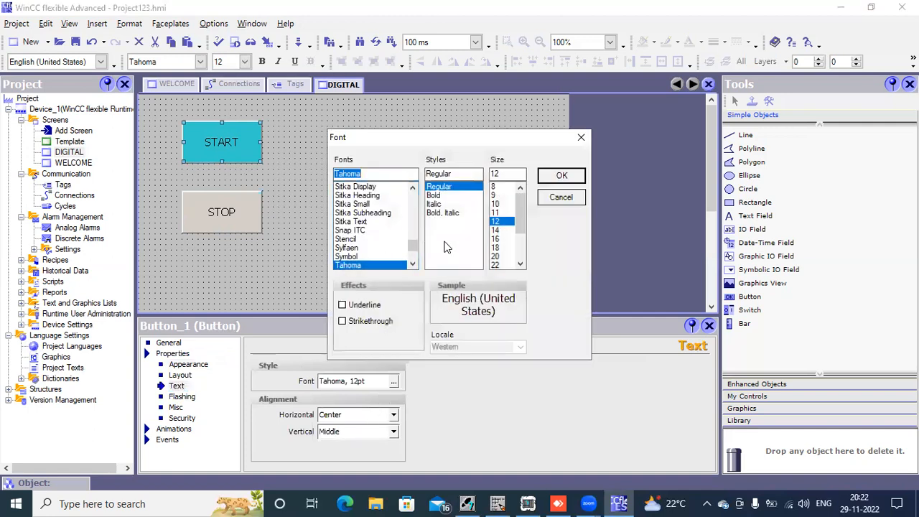
click(440, 194)
click(547, 181)
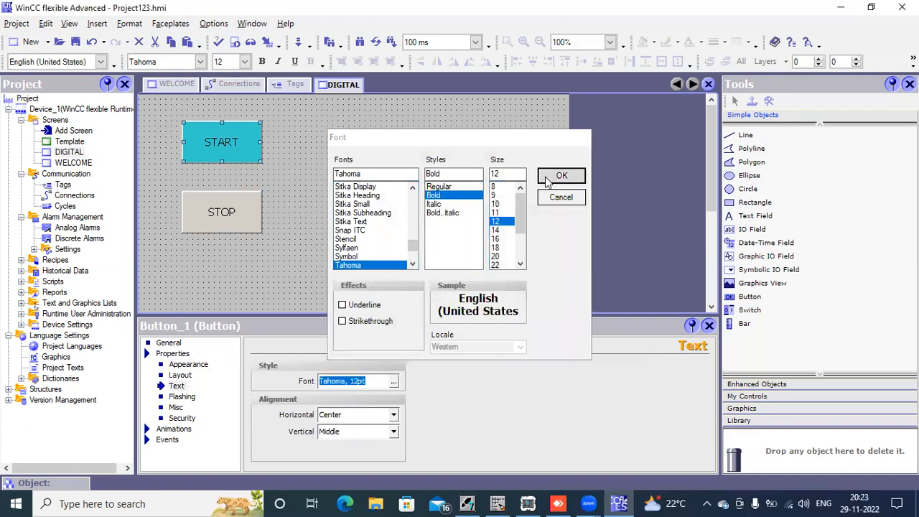
Set the STOP button's font style to Bold.
click(235, 213)
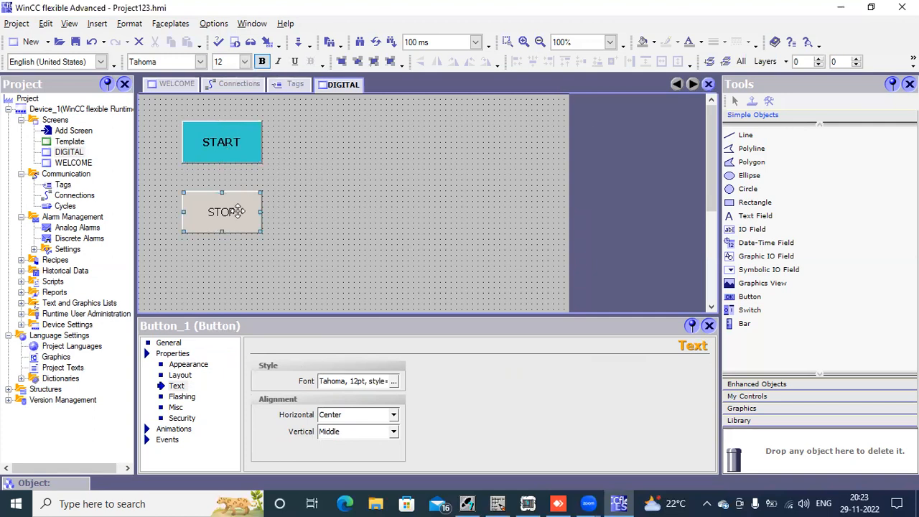
click(394, 382)
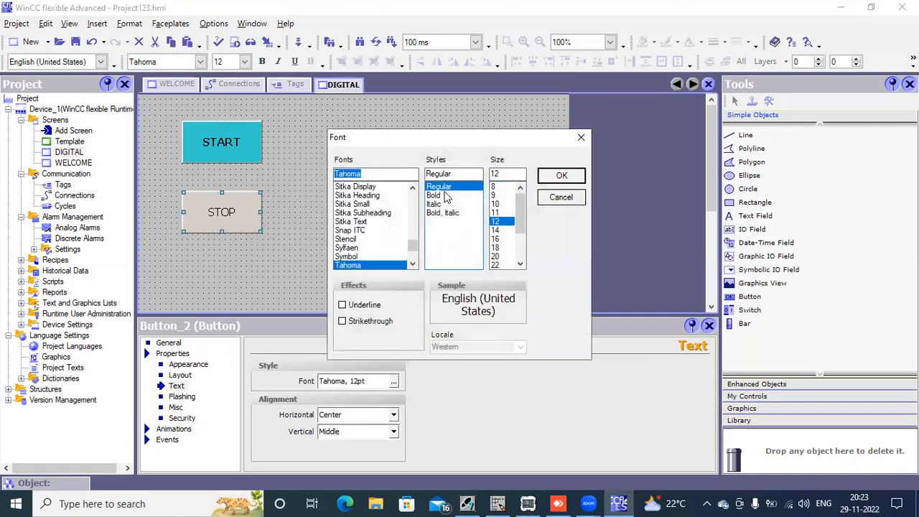
click(445, 195)
click(561, 176)
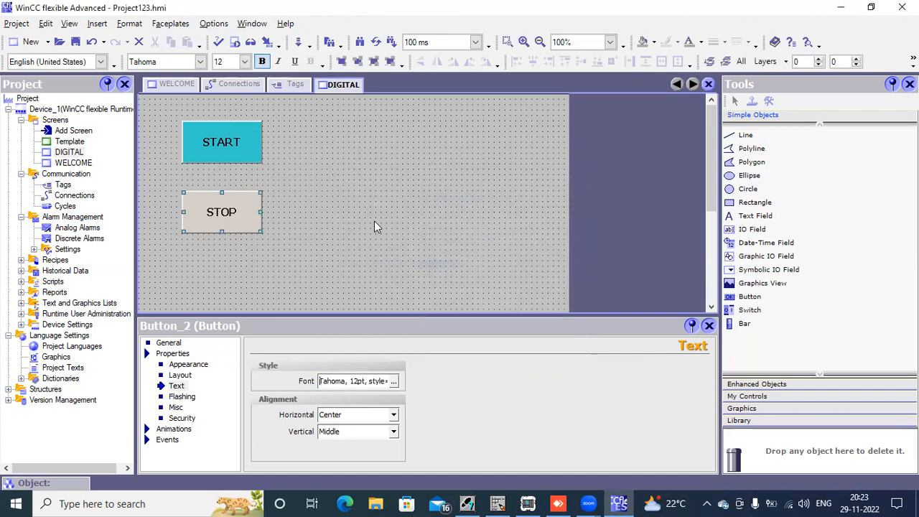
click(339, 221)
Examine the START button's appearance properties, its animation options and its list of events, including the Click event.
click(235, 145)
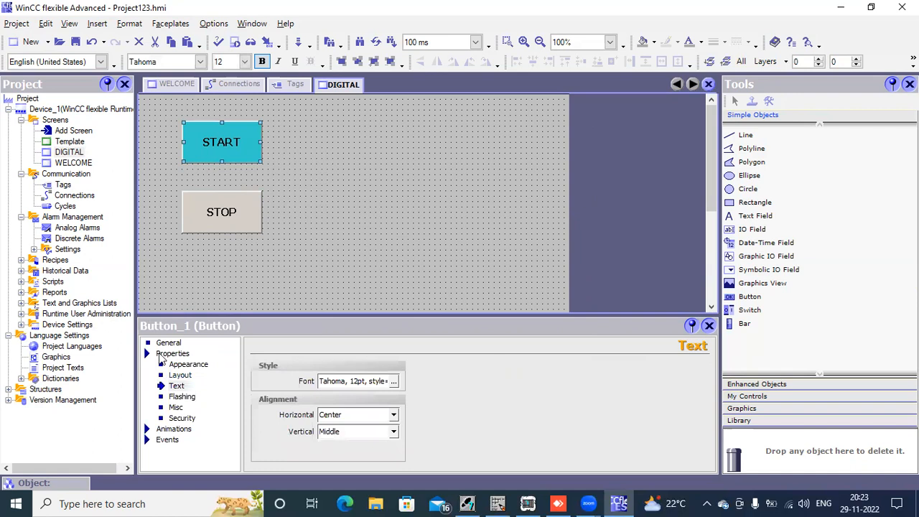
click(151, 357)
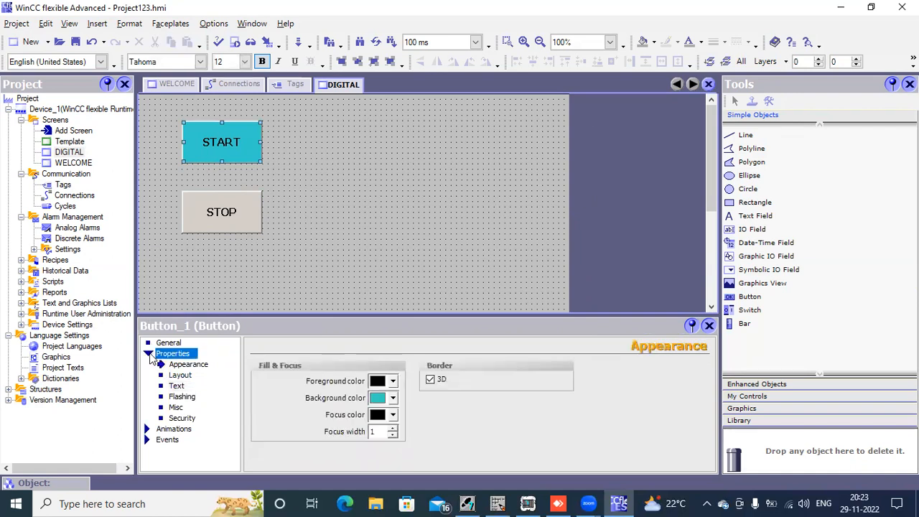
click(151, 357)
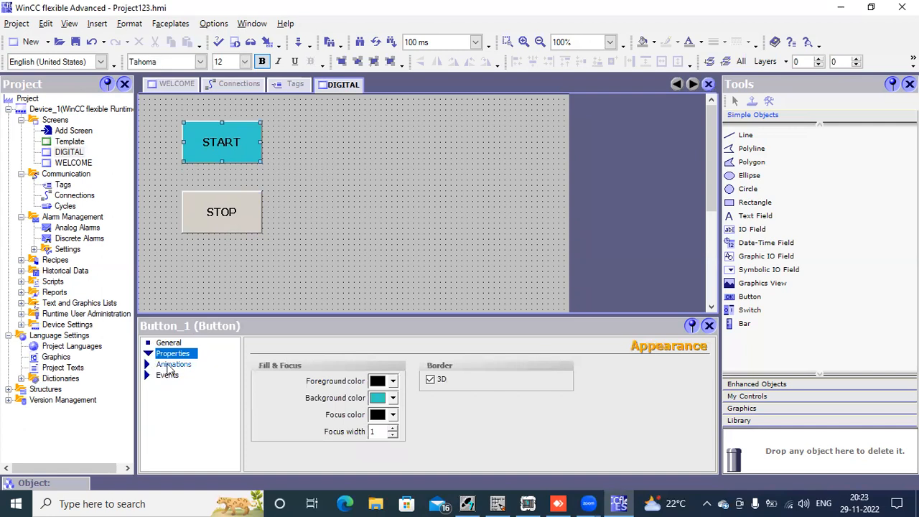
click(172, 365)
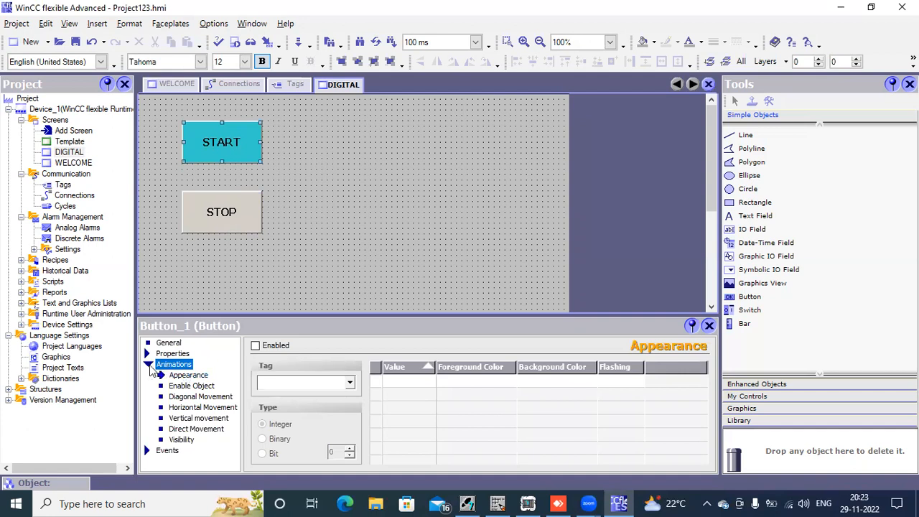
click(150, 364)
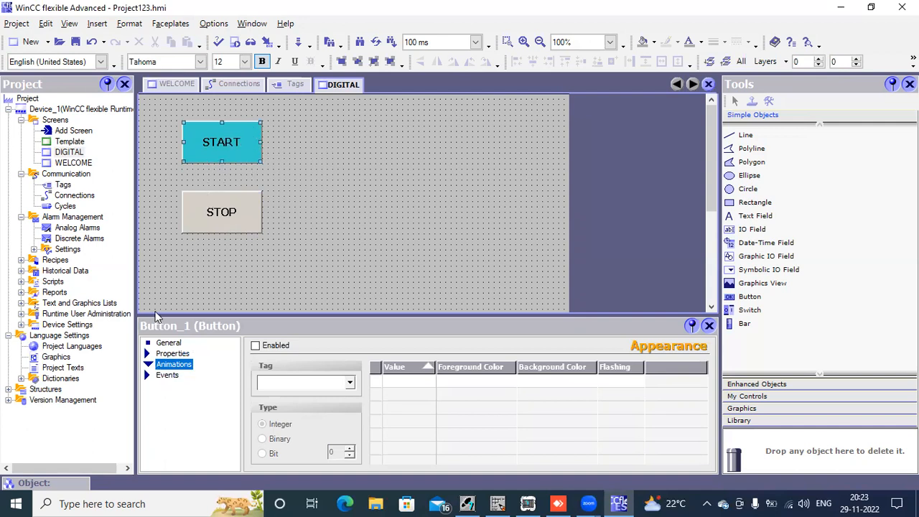
click(149, 375)
click(148, 374)
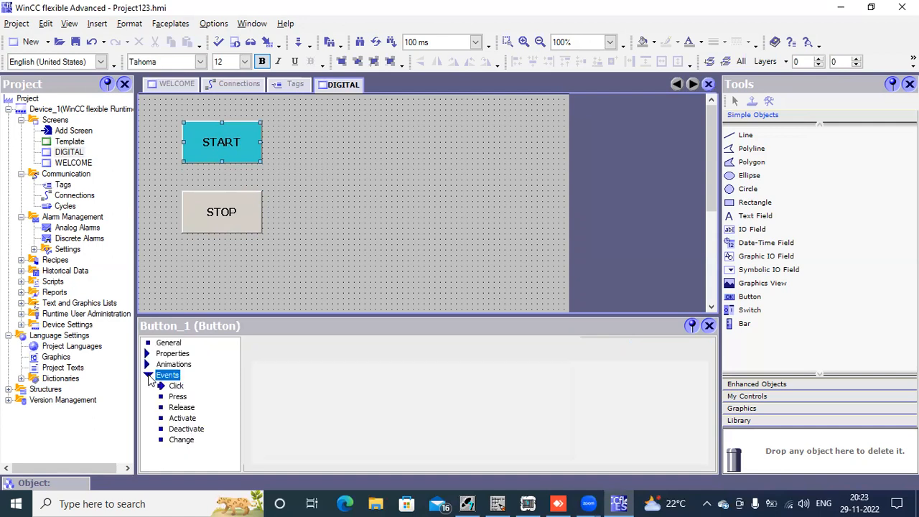
click(177, 385)
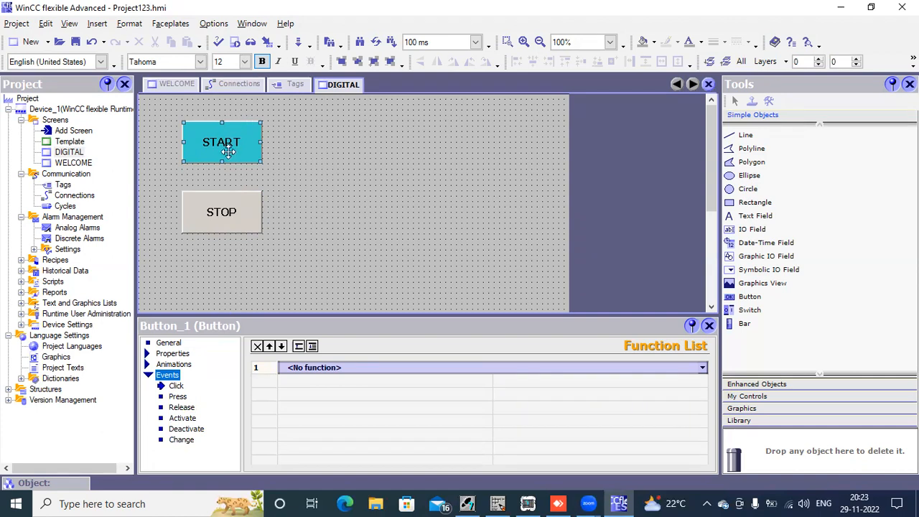
Assign the SetBit function from Edit bits to the START button's Press event, acting on the START tag.
click(180, 398)
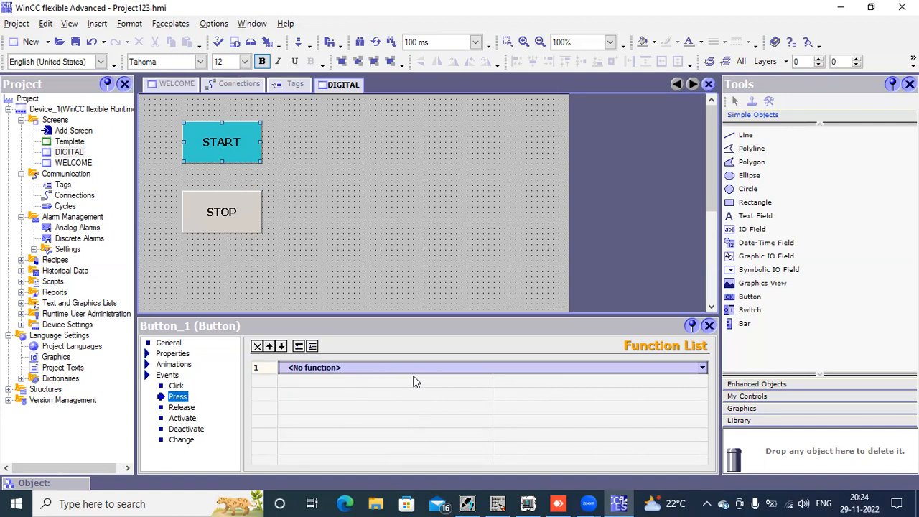
click(702, 370)
click(702, 369)
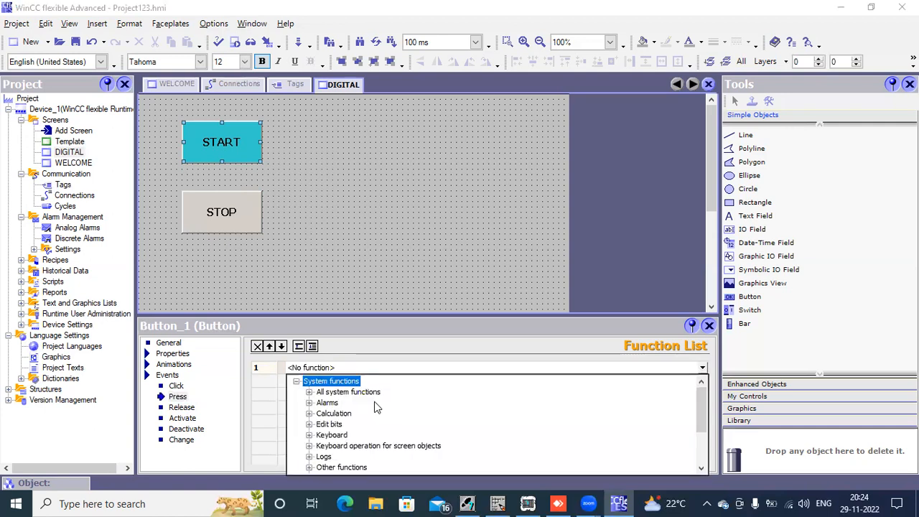
click(312, 425)
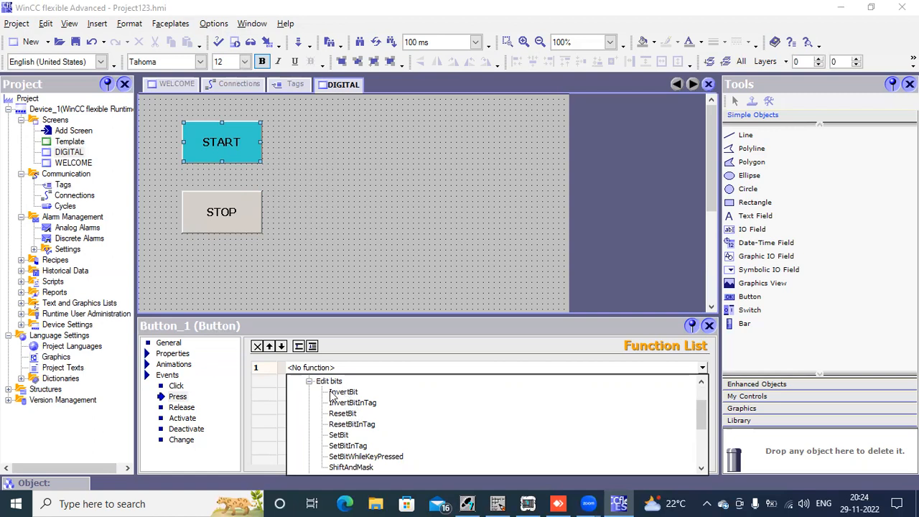
click(339, 435)
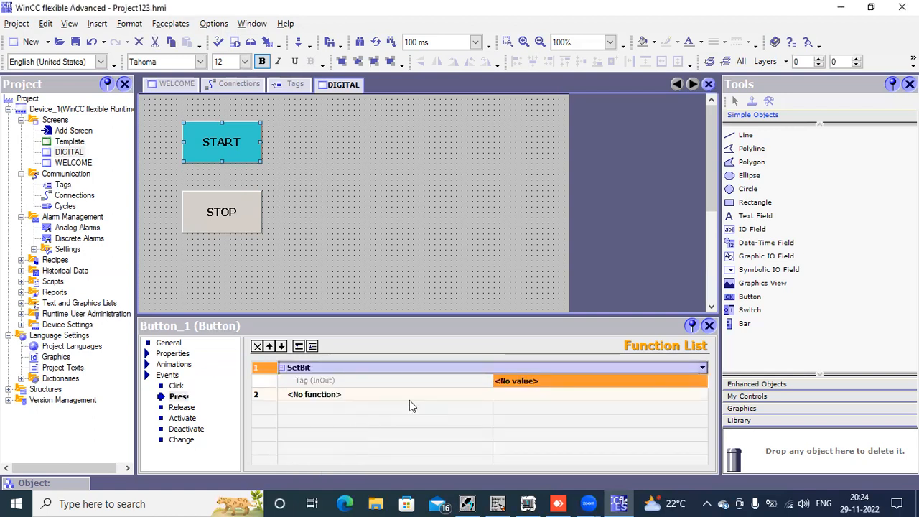
click(535, 381)
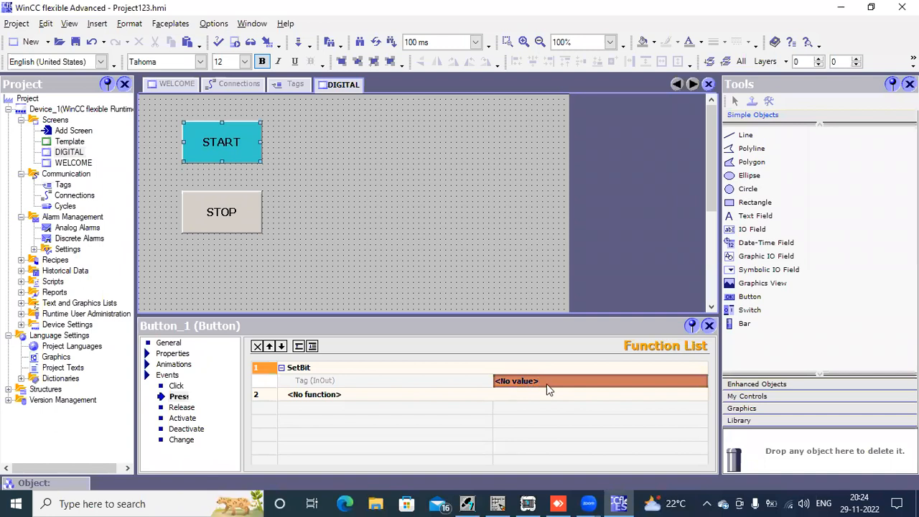
click(547, 389)
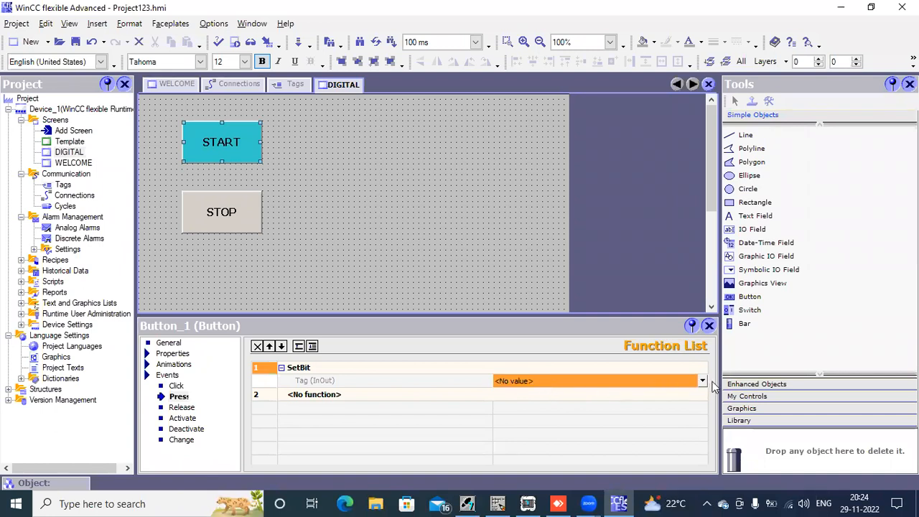
click(703, 381)
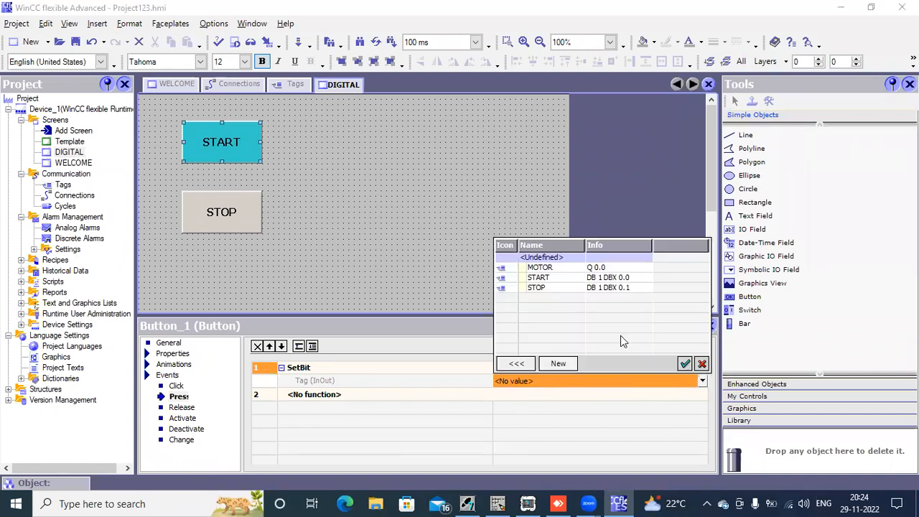
click(560, 280)
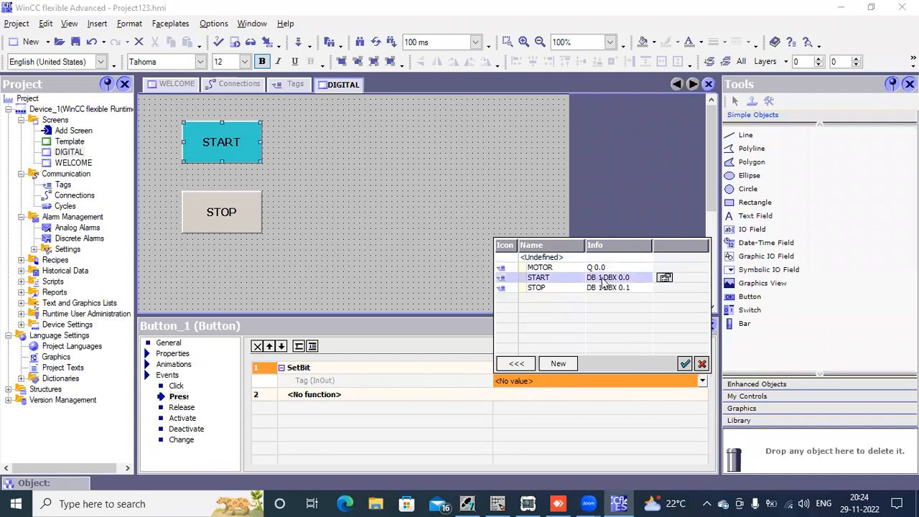
click(684, 365)
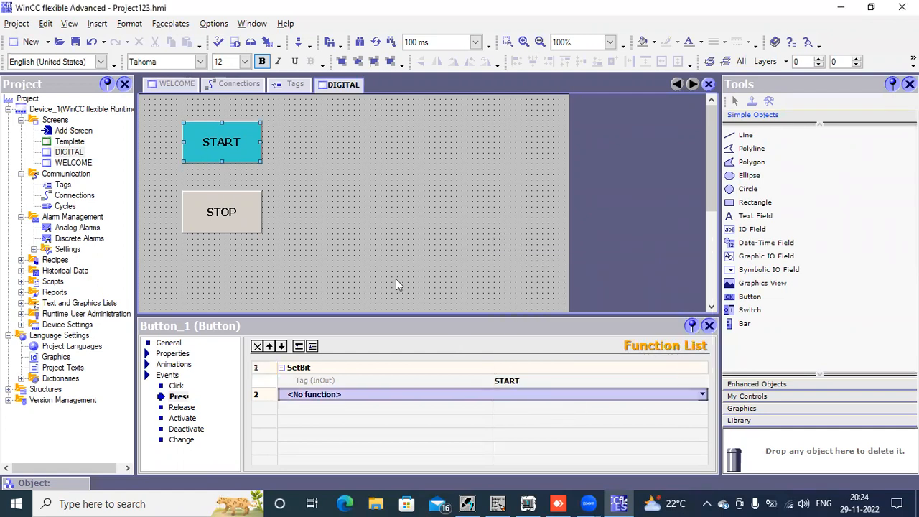
Assign the ResetBit function to the START button's Release event with the START tag, and review its Press and Release functions.
click(185, 399)
click(193, 408)
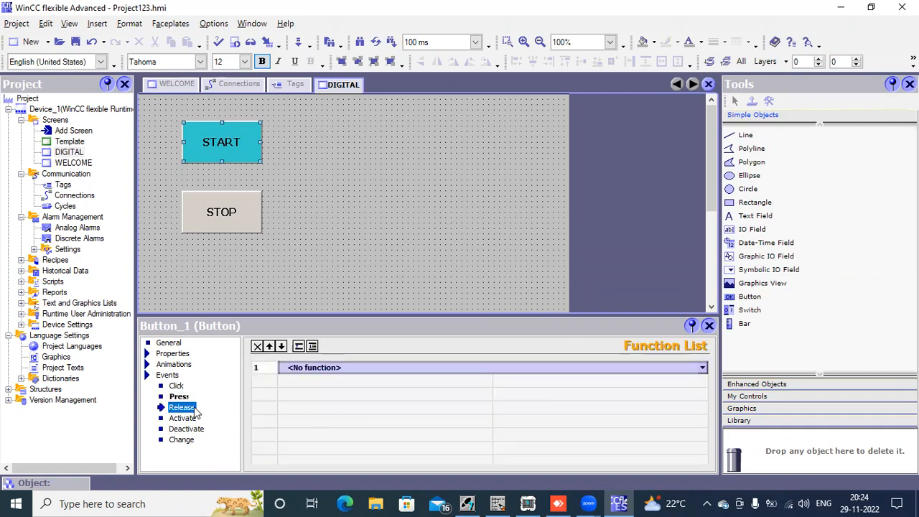
click(701, 367)
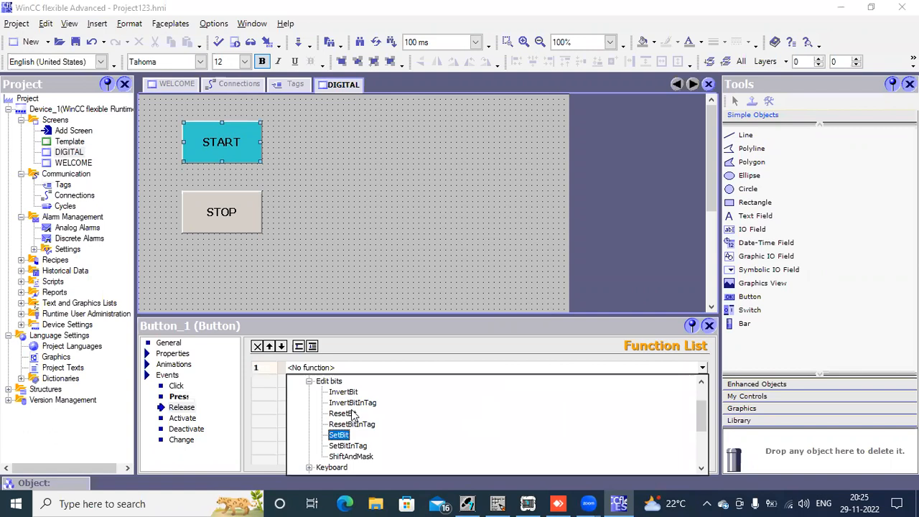
click(351, 414)
click(609, 381)
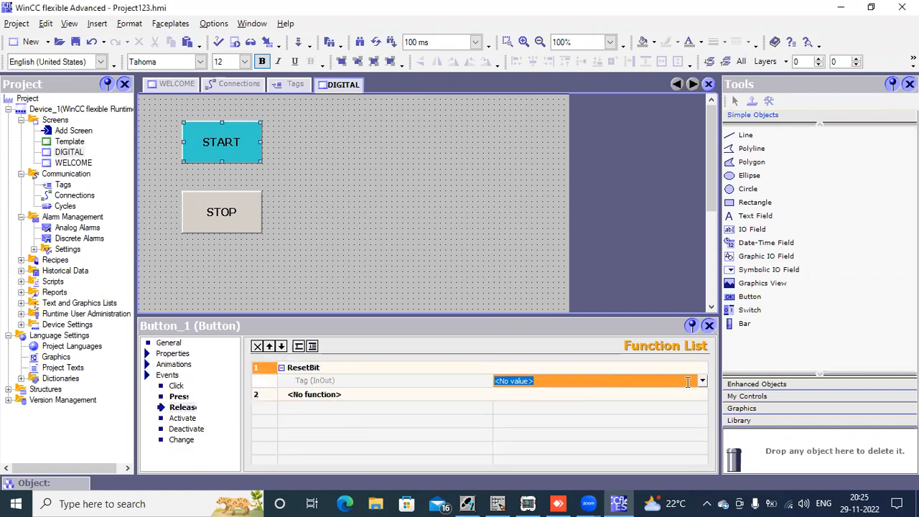
click(702, 380)
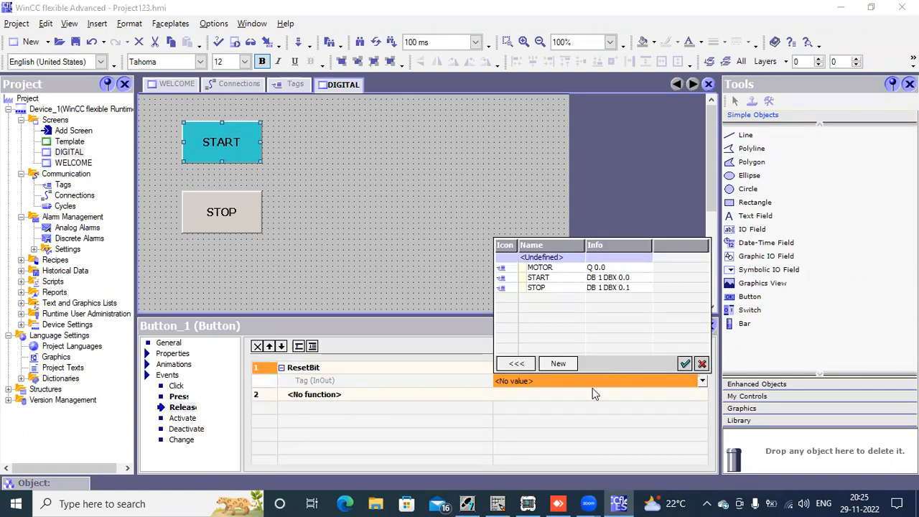
click(537, 278)
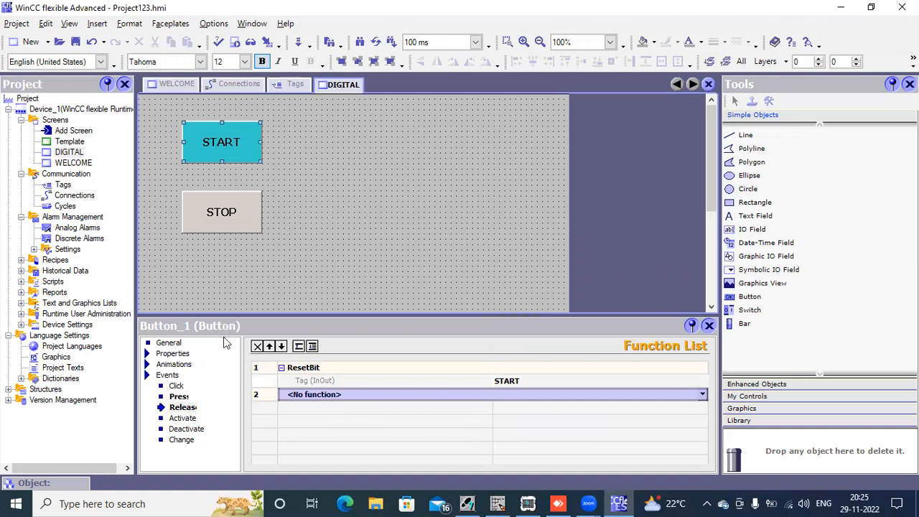
click(179, 398)
click(183, 408)
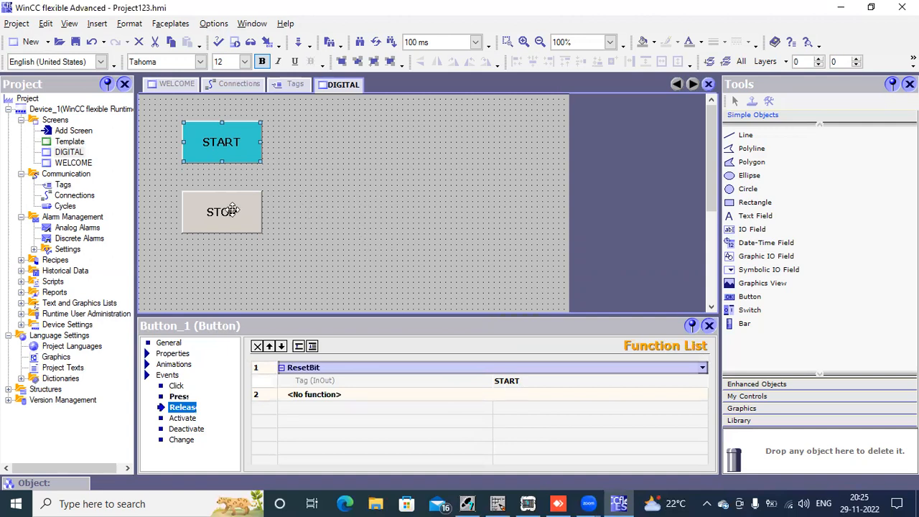
Assign the SetBit function to the STOP button's Press event, acting on the STOP tag.
click(229, 209)
click(177, 396)
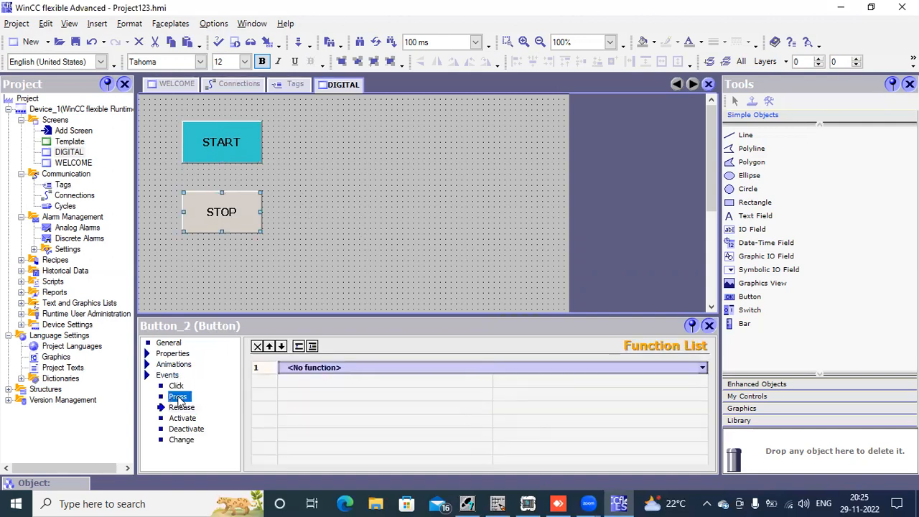
click(703, 367)
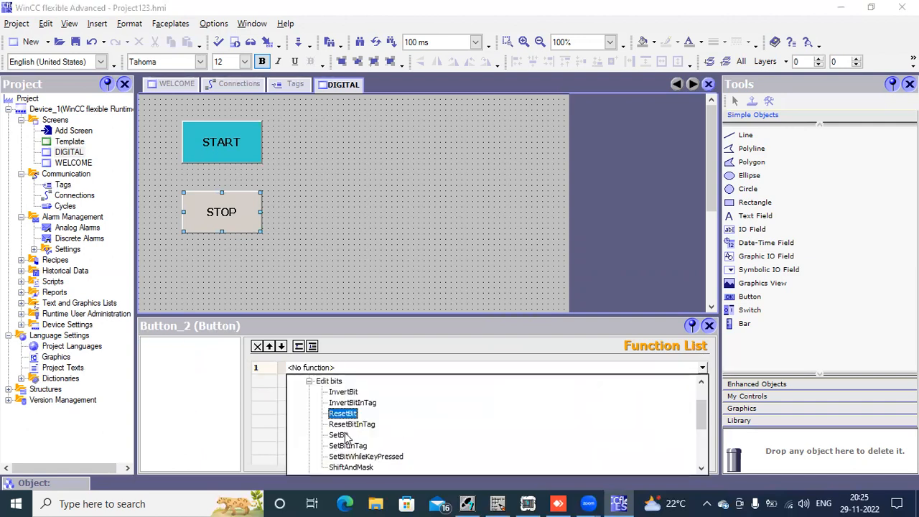
click(349, 435)
click(564, 381)
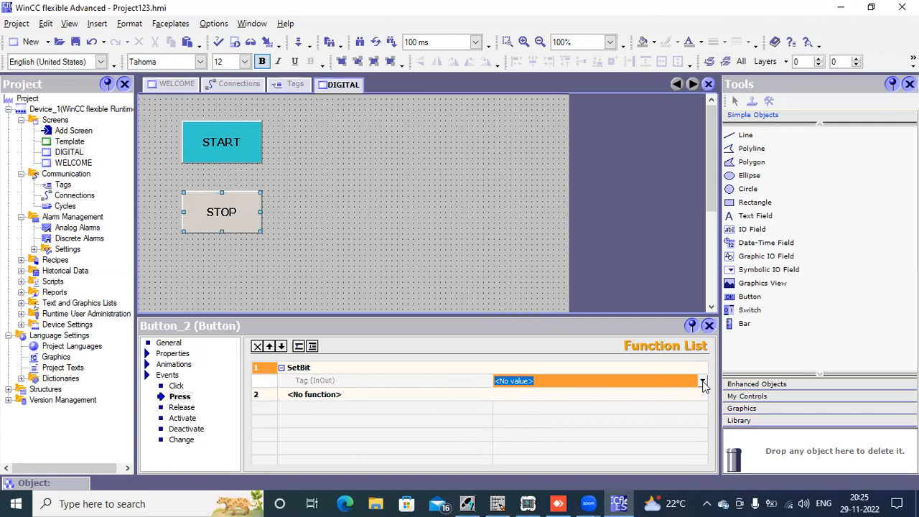
click(703, 382)
double_click(545, 287)
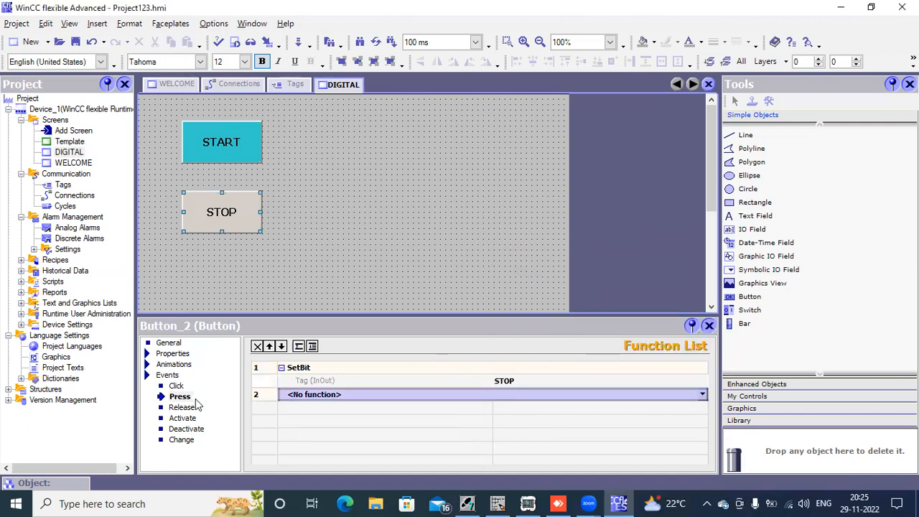
Assign the ResetBit function to the STOP button's Release event, acting on the STOP tag.
click(181, 408)
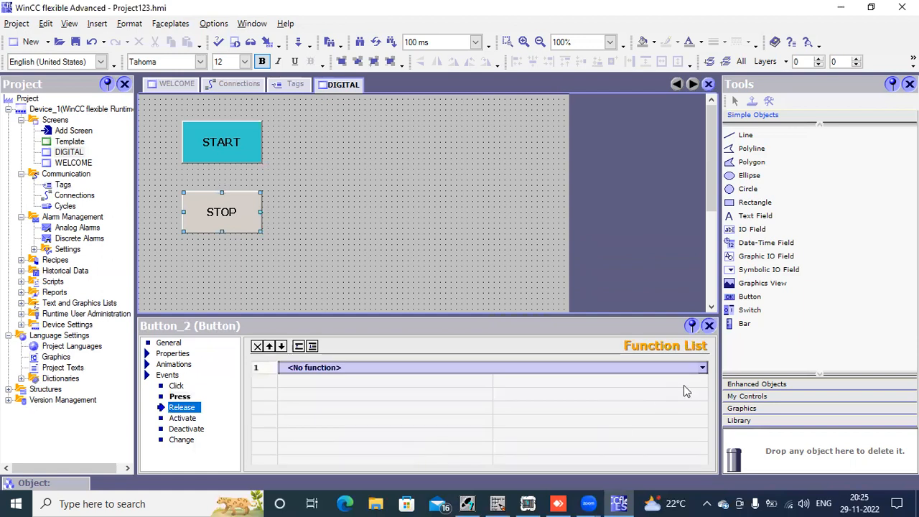
click(701, 367)
click(702, 367)
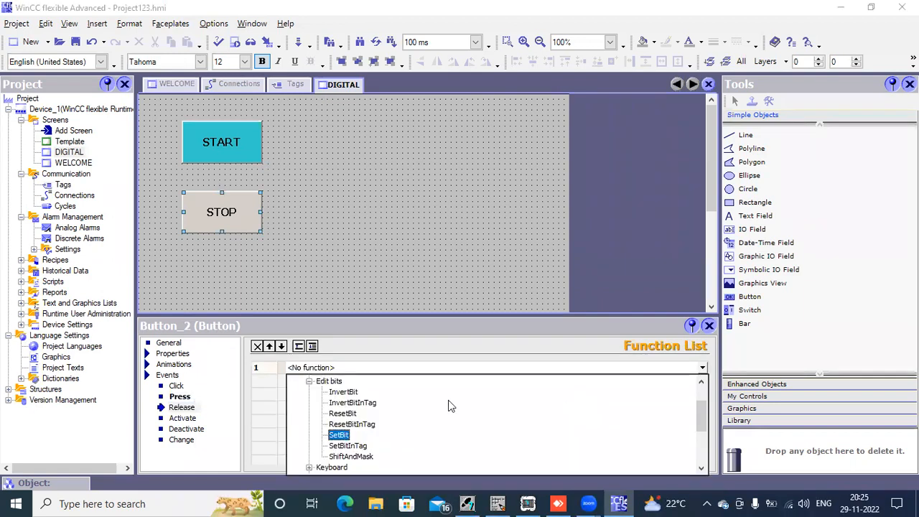
click(342, 414)
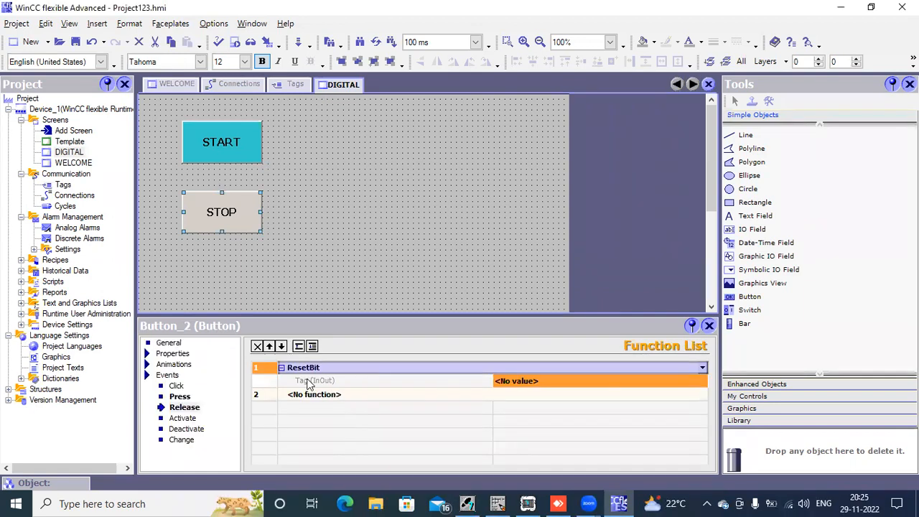
click(653, 381)
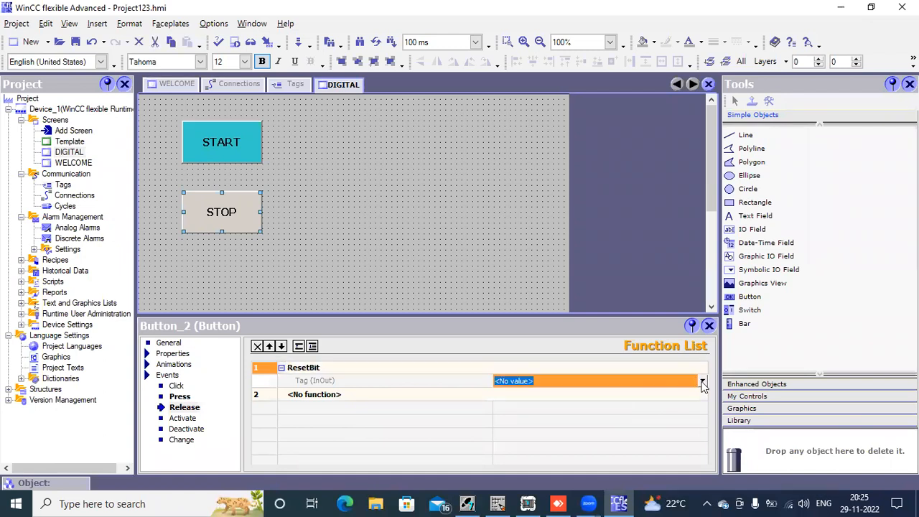
click(703, 381)
double_click(556, 287)
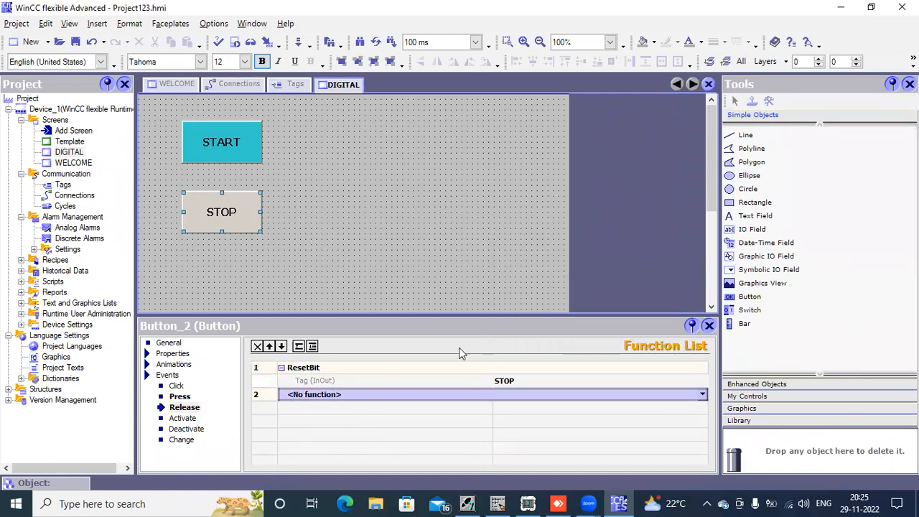
click(287, 219)
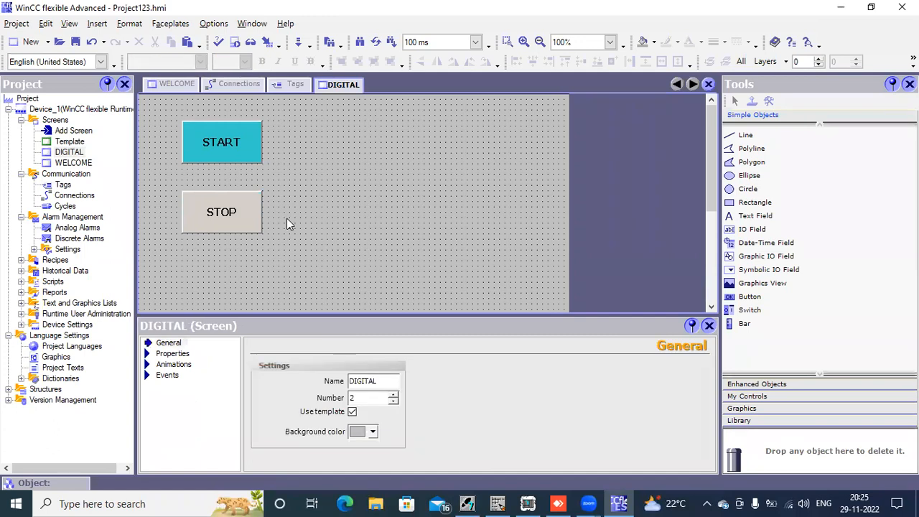
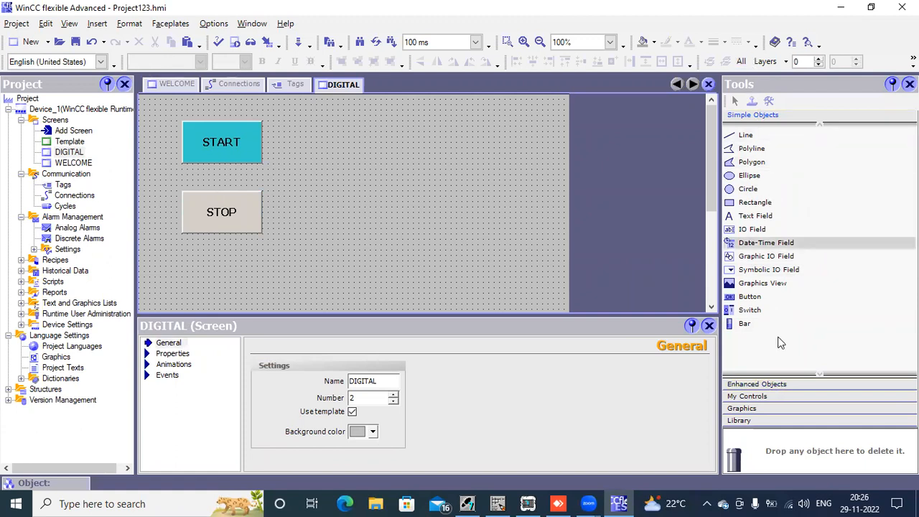
Insert a Symbol Library object on the DIGITAL screen beside the START button and assign it the Motor 3 symbol.
click(780, 384)
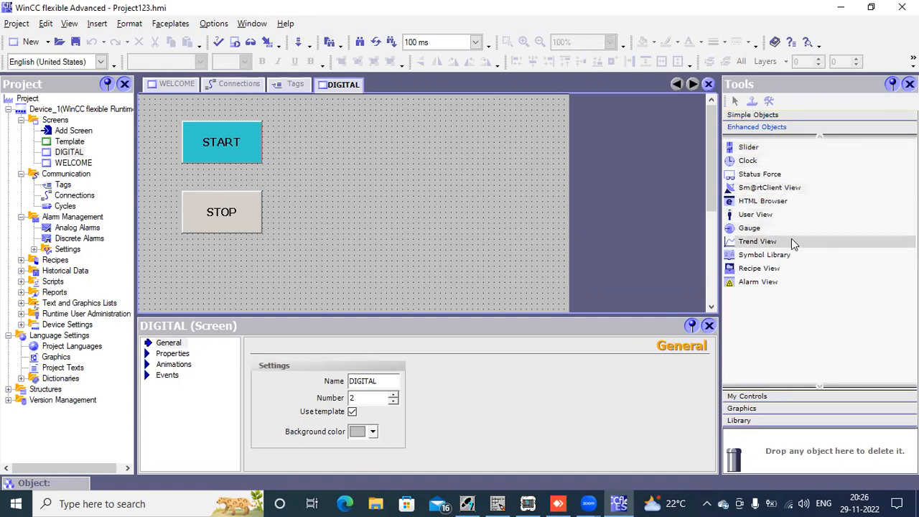
click(800, 256)
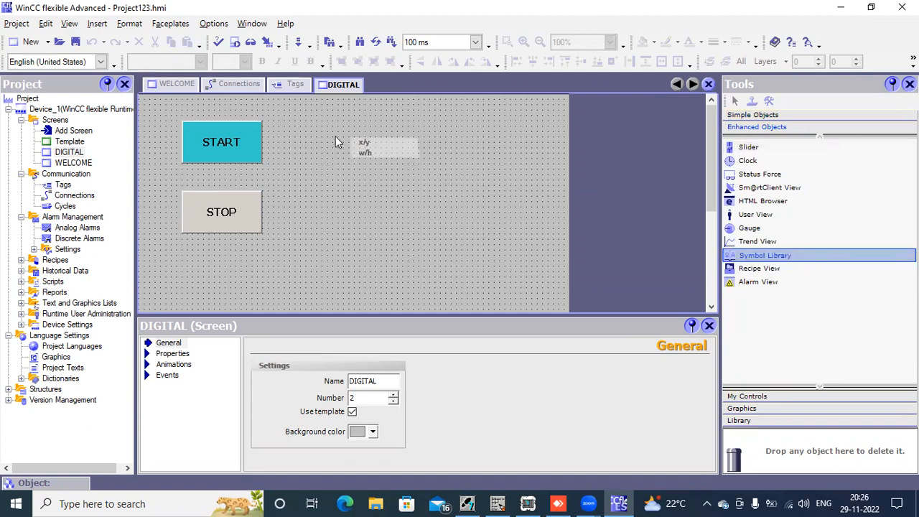
mouse_move(335, 136)
mouse_down()
mouse_move(362, 178)
mouse_move(388, 192)
mouse_move(402, 188)
mouse_move(407, 203)
mouse_up()
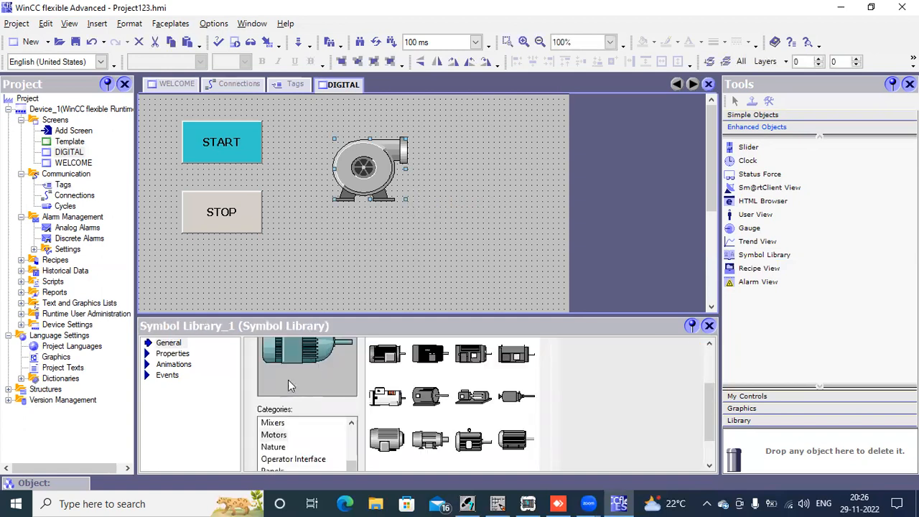
scroll(308, 353, up, 2)
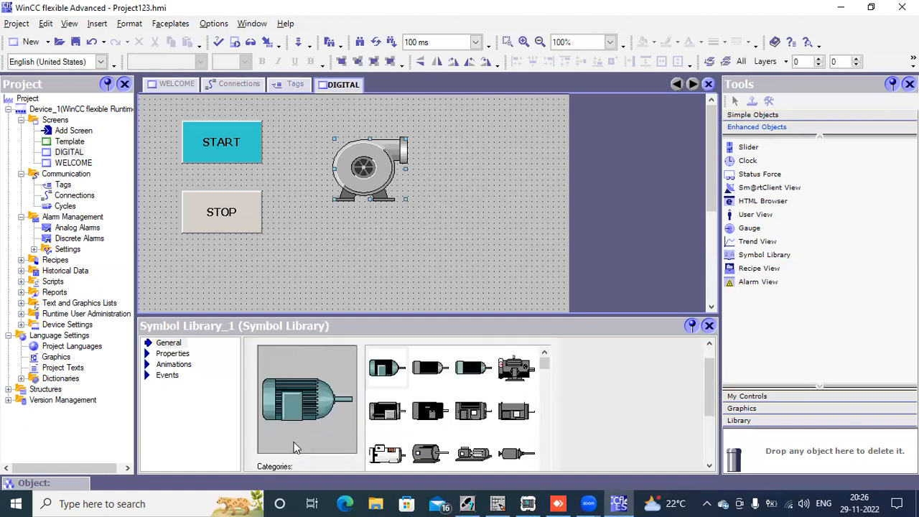
click(392, 366)
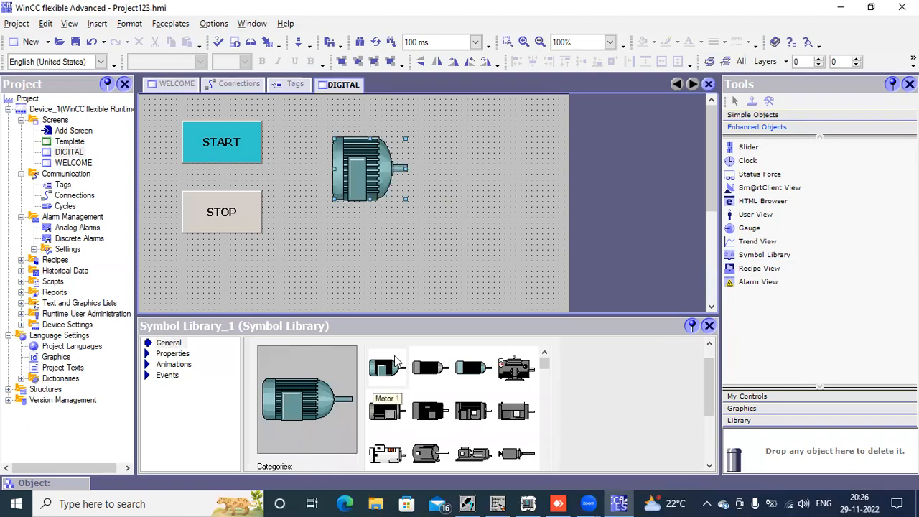
click(431, 368)
click(472, 369)
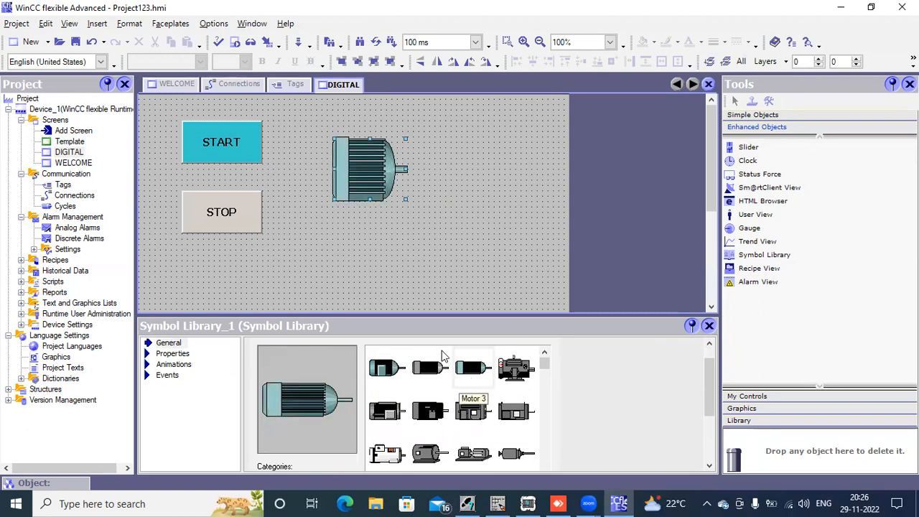
Widen the motor symbol horizontally and reselect it on the DIGITAL screen.
drag(406, 199, 444, 194)
click(405, 229)
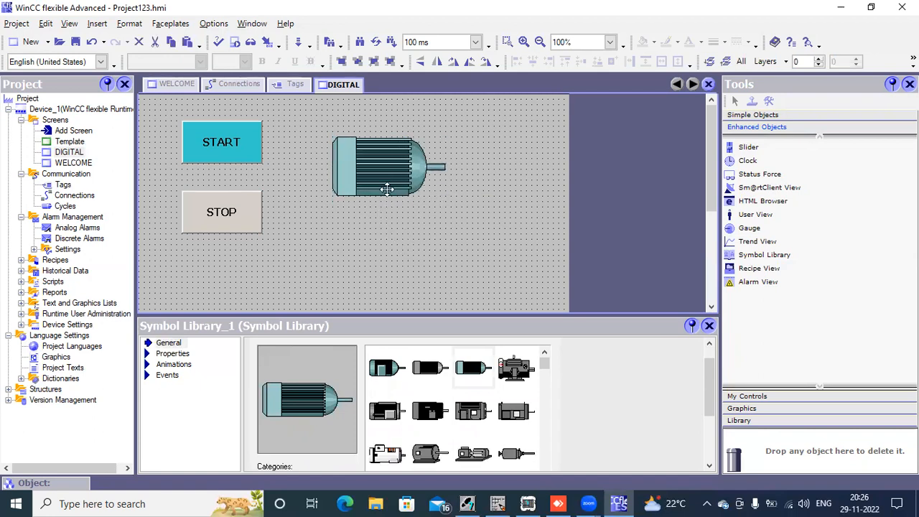
click(387, 189)
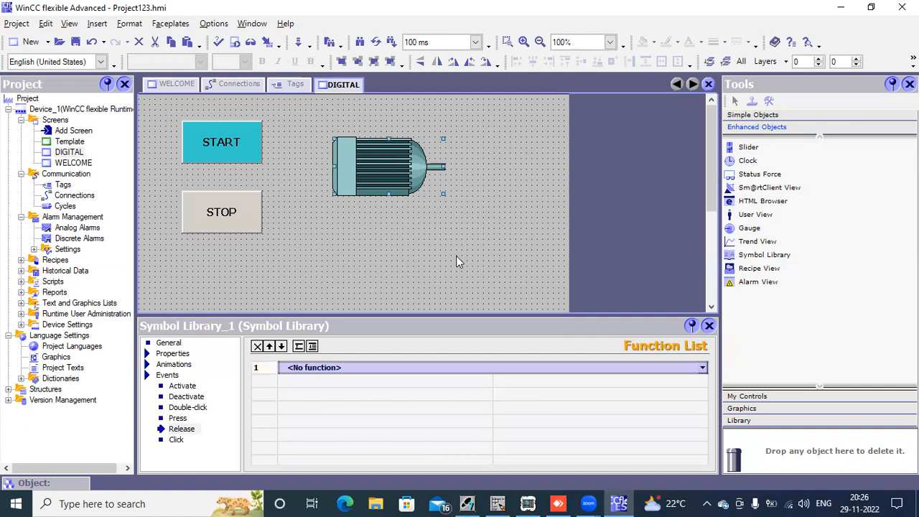
Draw a narrow upright rectangle over the plain section of the motor body, opposite the shaft end.
click(747, 115)
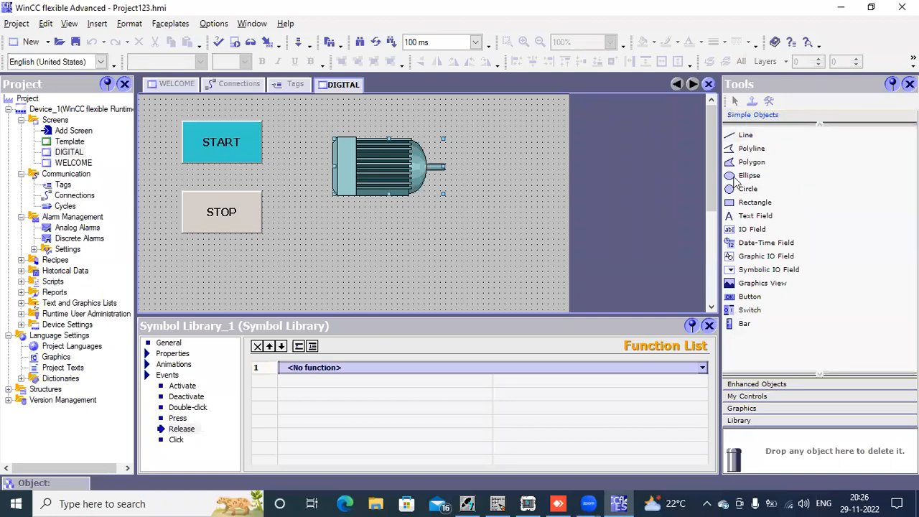
click(733, 207)
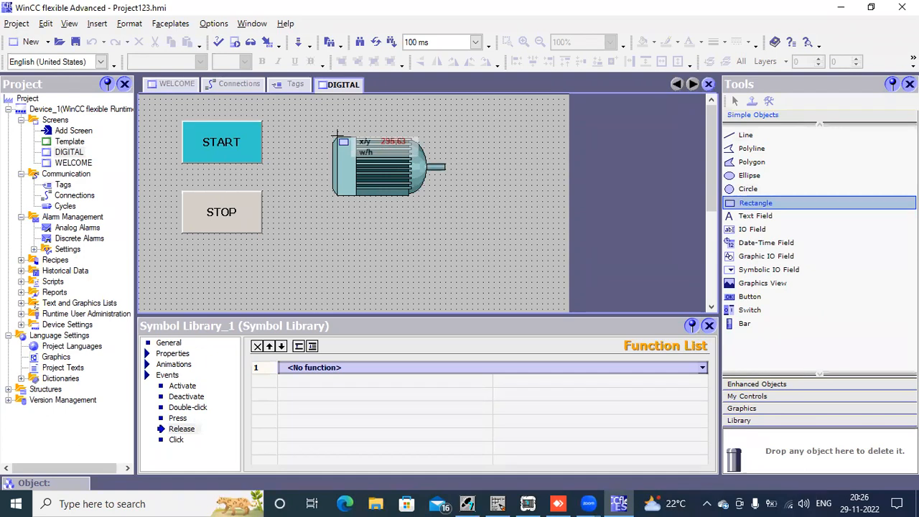
drag(338, 135, 361, 205)
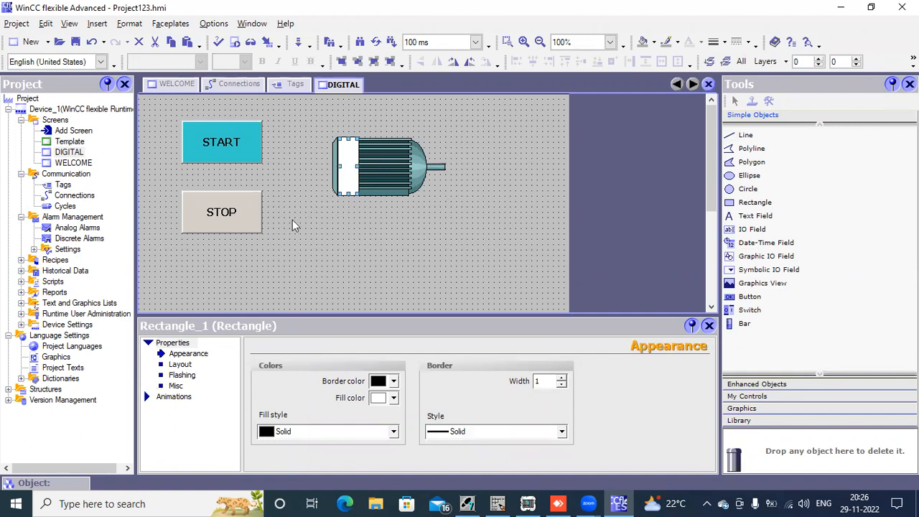
Enable the rectangle's Appearance animation, link it to the MOTOR tag, and set its type to Bit.
click(149, 344)
click(175, 337)
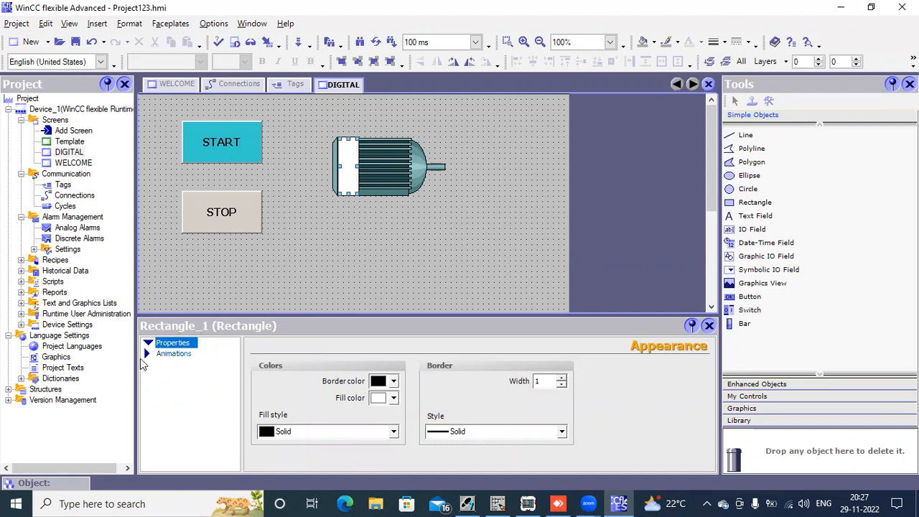
click(150, 354)
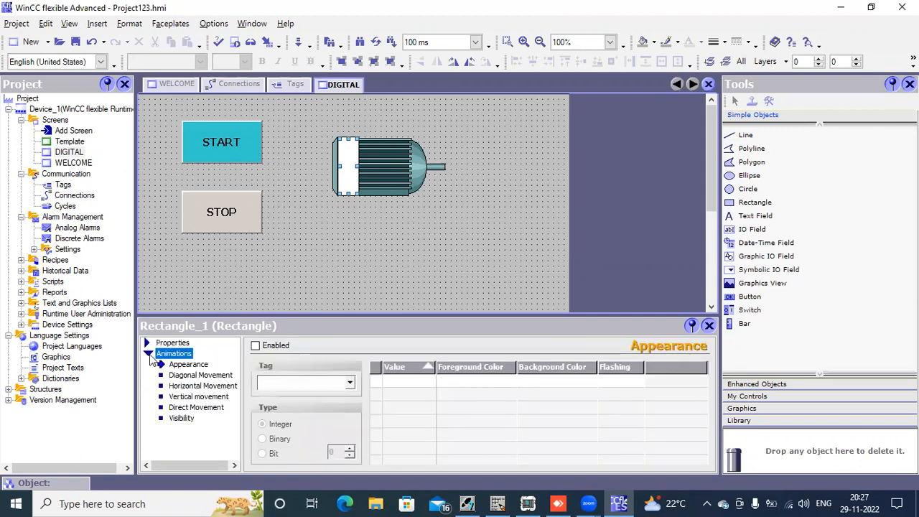
click(201, 367)
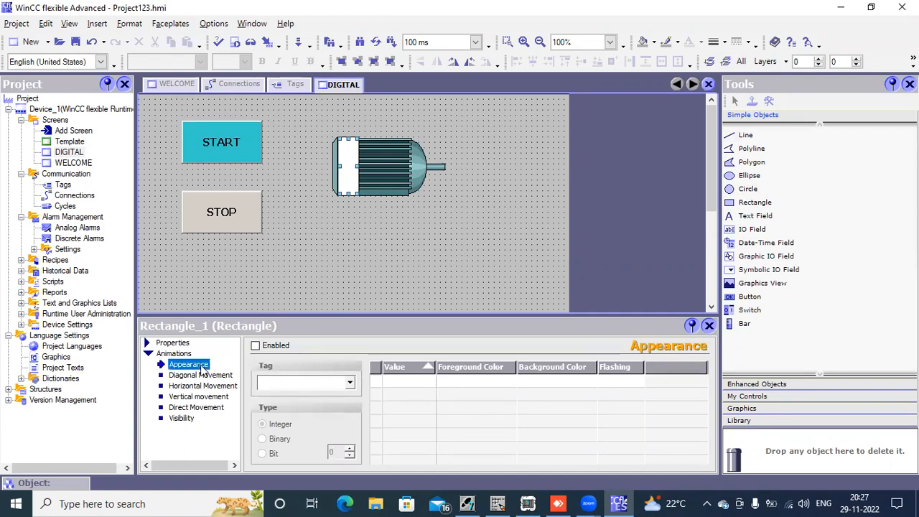
click(255, 345)
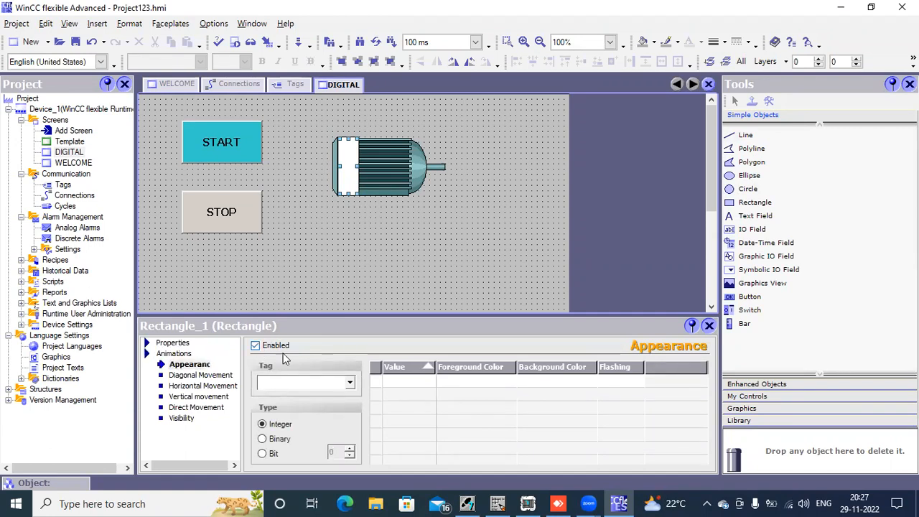
click(350, 385)
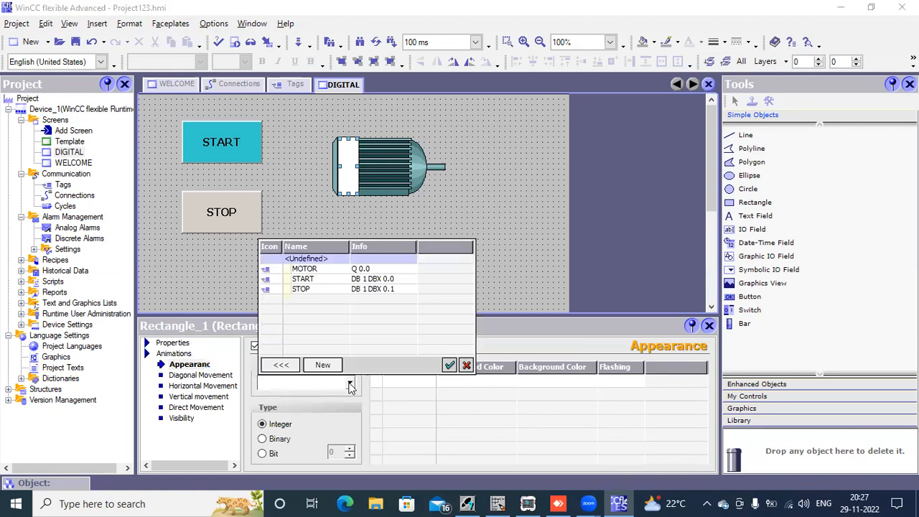
double_click(319, 270)
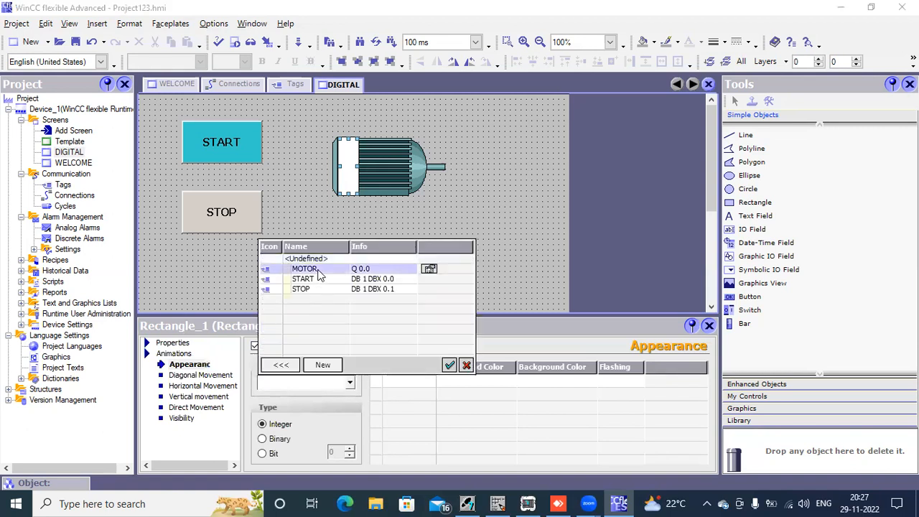
click(263, 454)
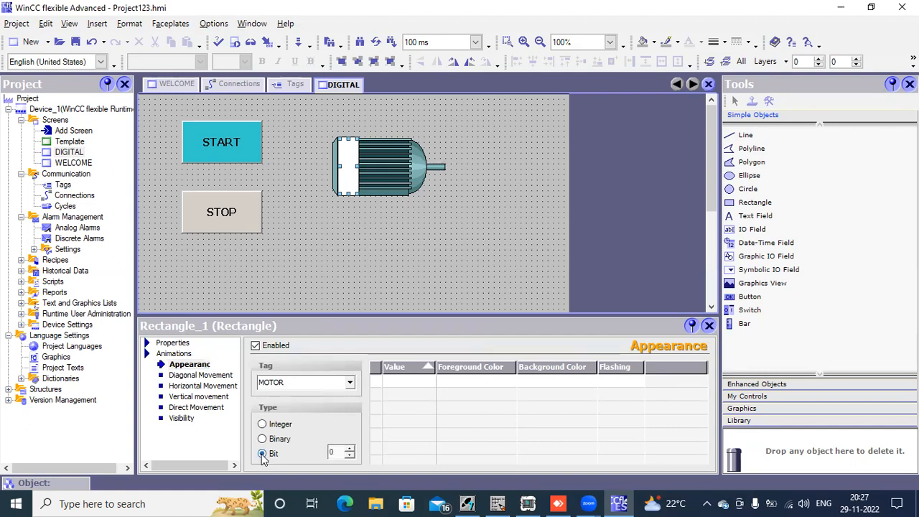
Add entries for values 0 and 1 to the rectangle's Appearance animation table.
double_click(405, 382)
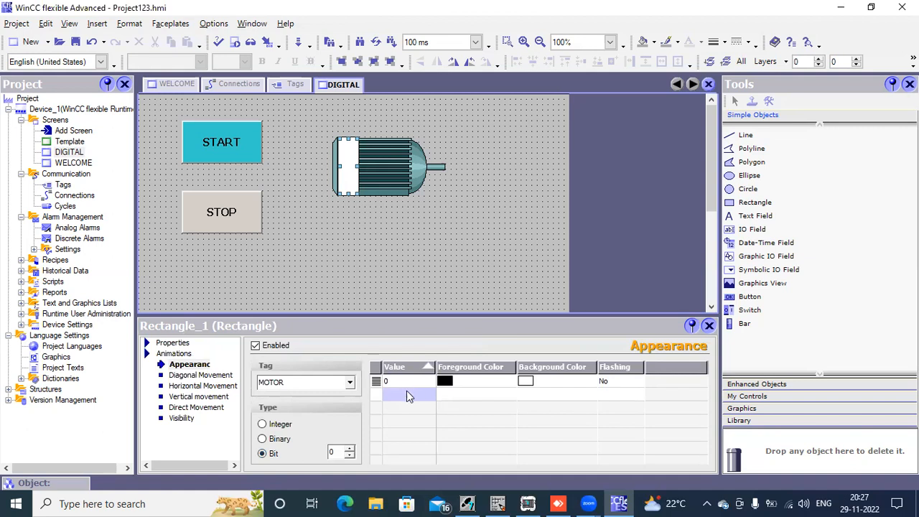
double_click(404, 393)
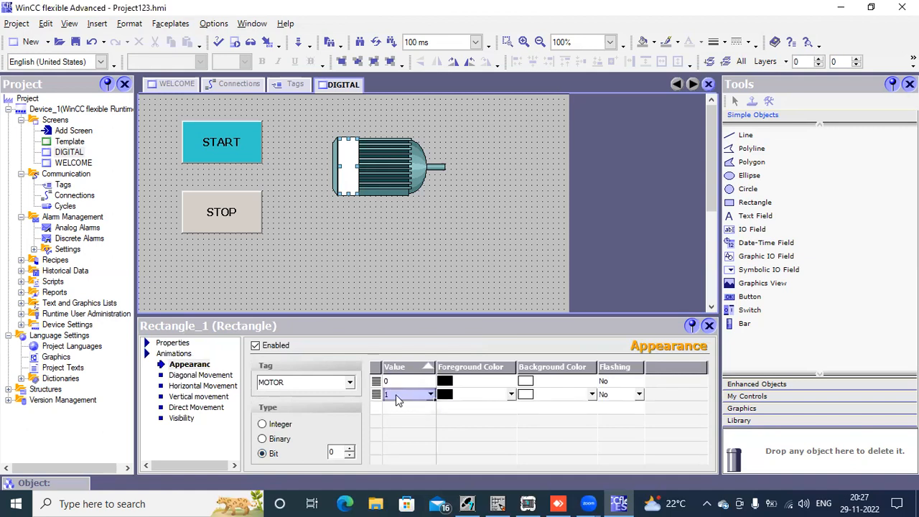
click(402, 386)
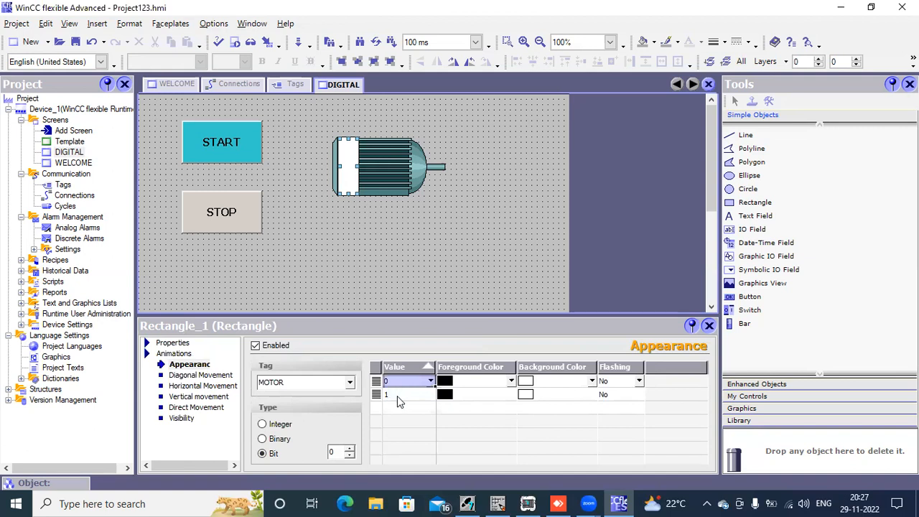
click(397, 396)
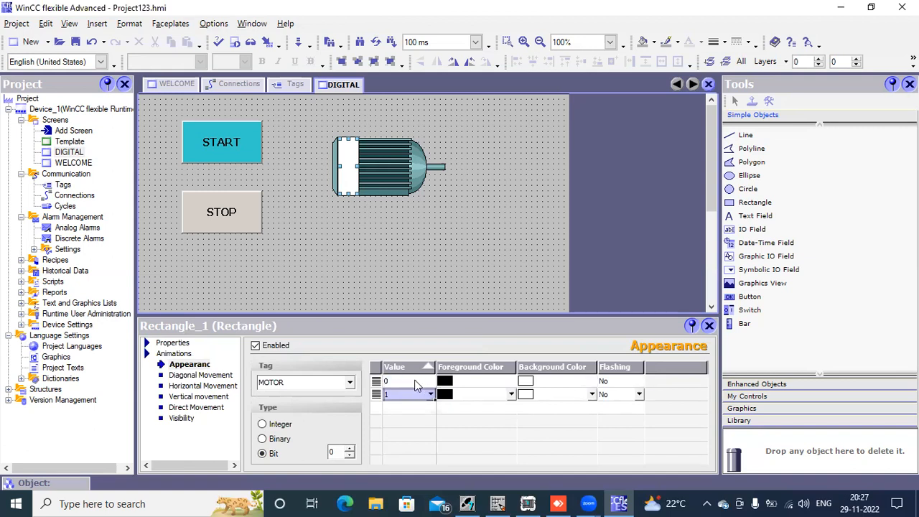
click(415, 380)
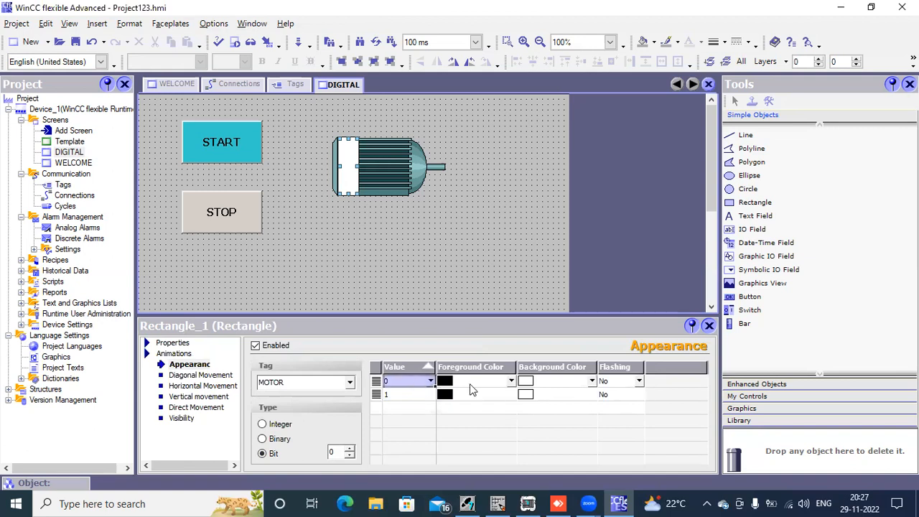
Set the animation's background color to red for value 0 and yellow-green for value 1, and save the project.
click(592, 382)
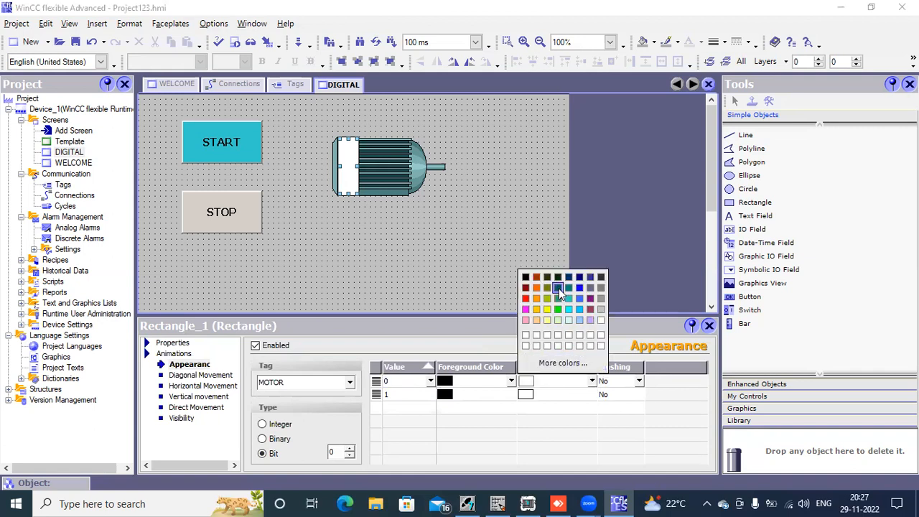
click(525, 298)
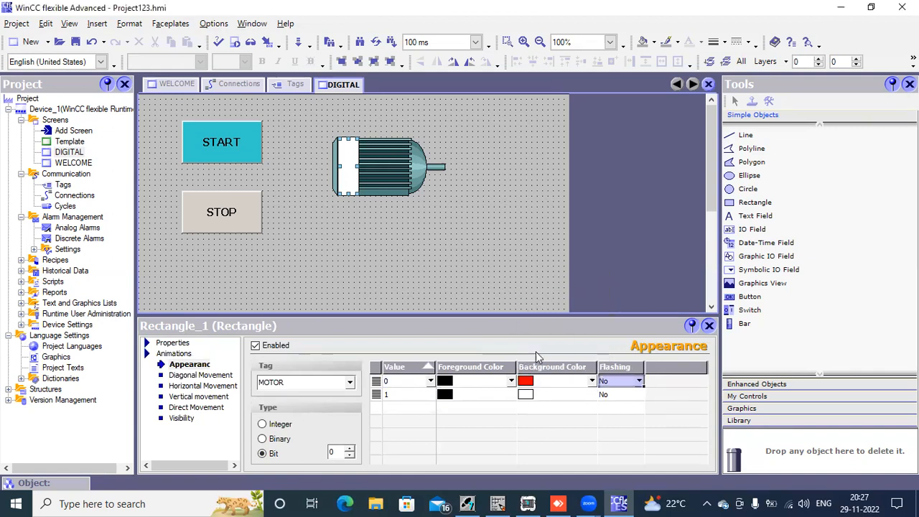
click(558, 395)
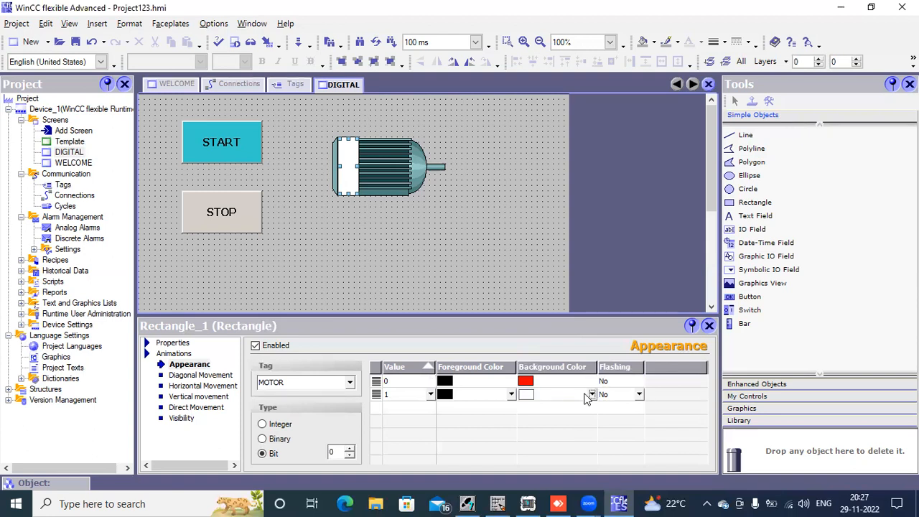
click(592, 394)
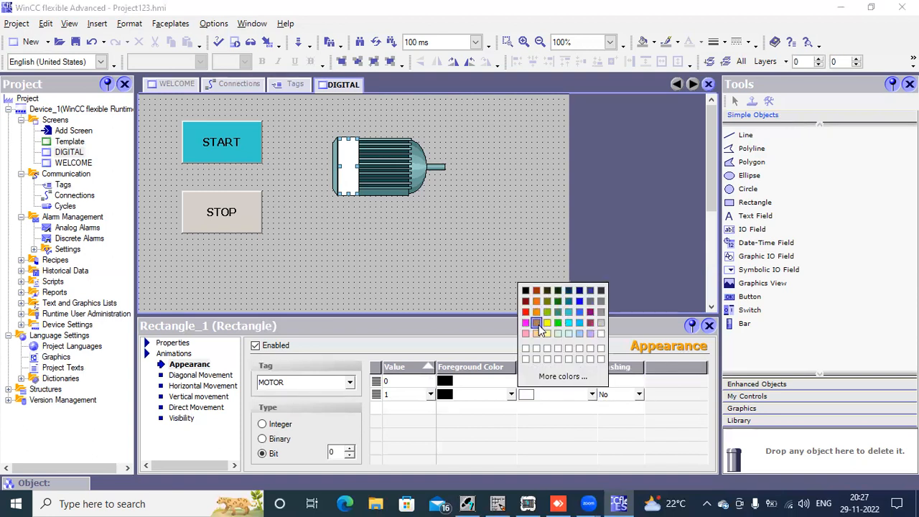
click(537, 323)
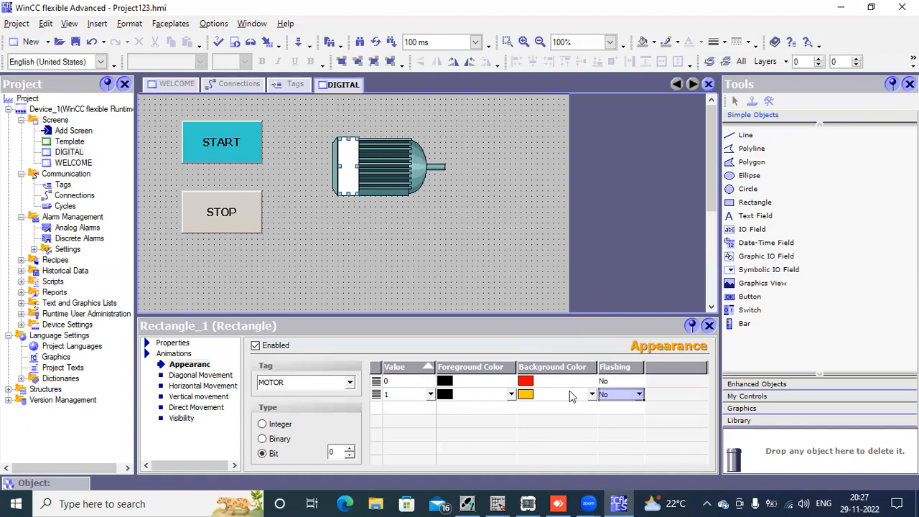
click(592, 397)
click(591, 394)
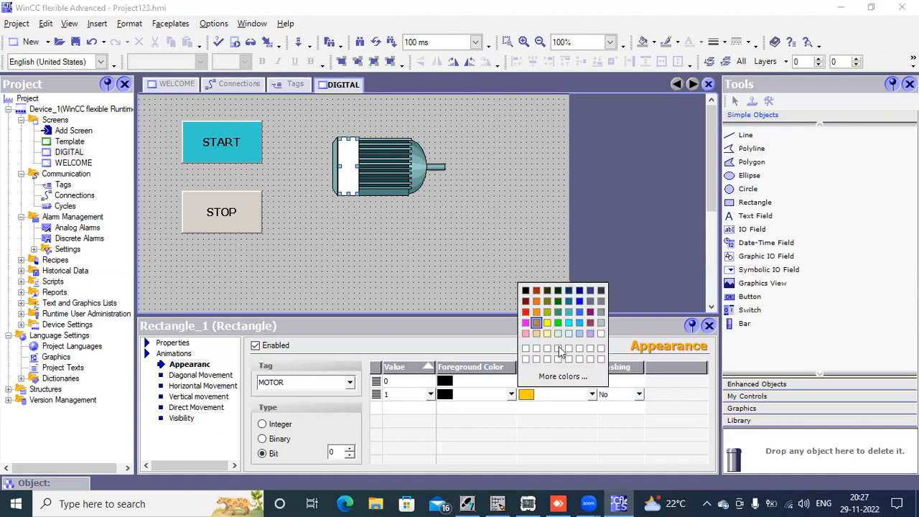
click(548, 312)
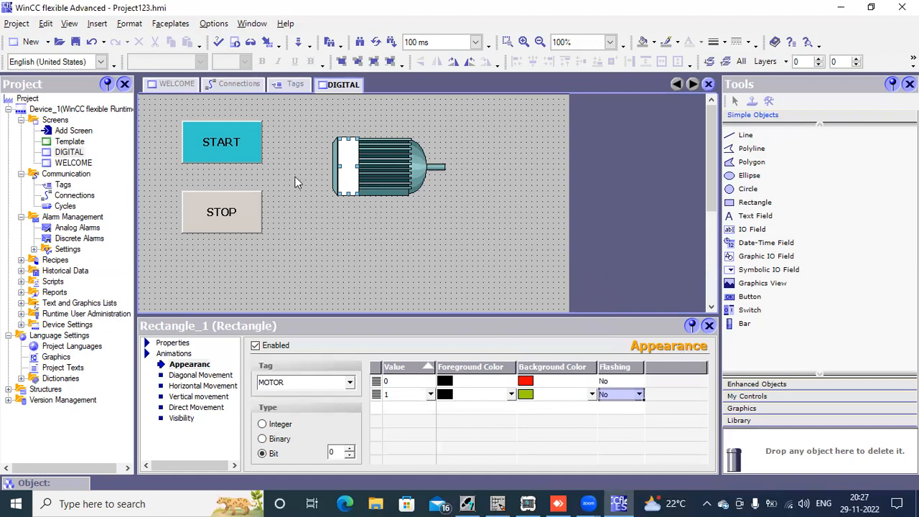
click(79, 43)
Place a new button in the lower-right corner of the DIGITAL screen, just above the function keys.
click(711, 308)
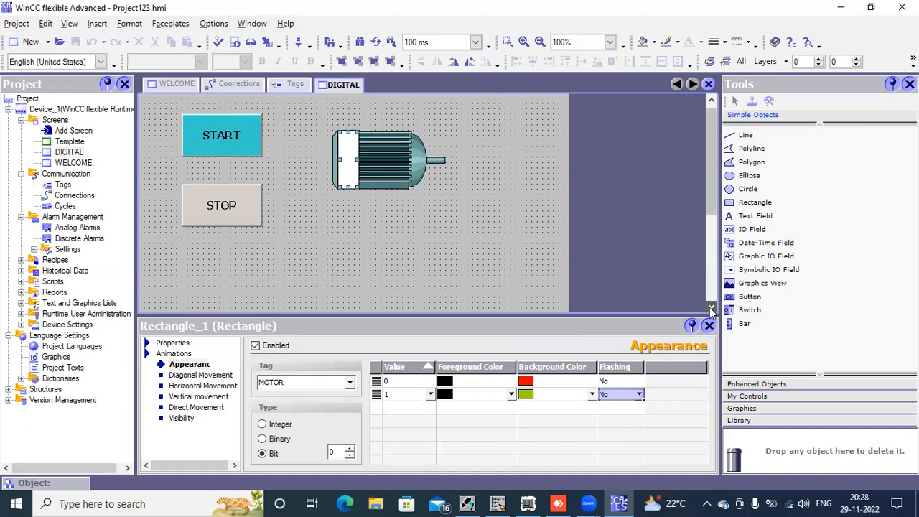
drag(711, 307, 711, 307)
click(750, 297)
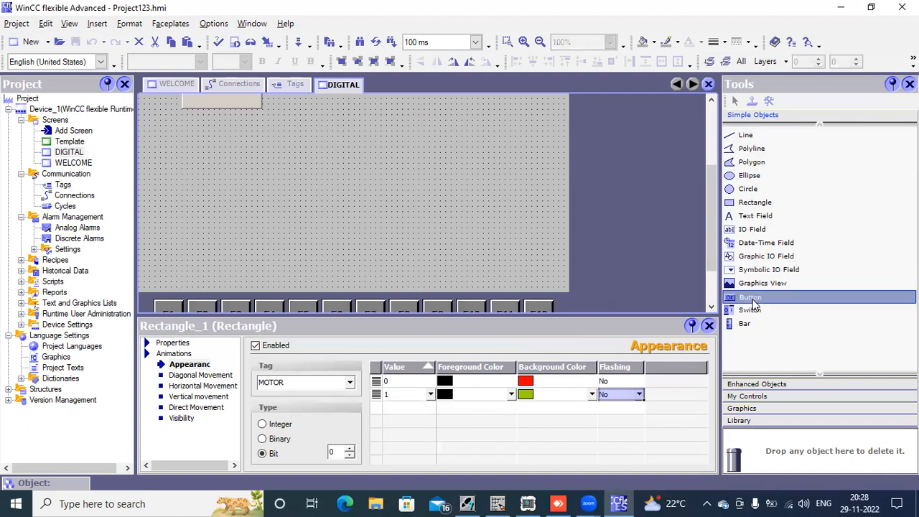
click(467, 241)
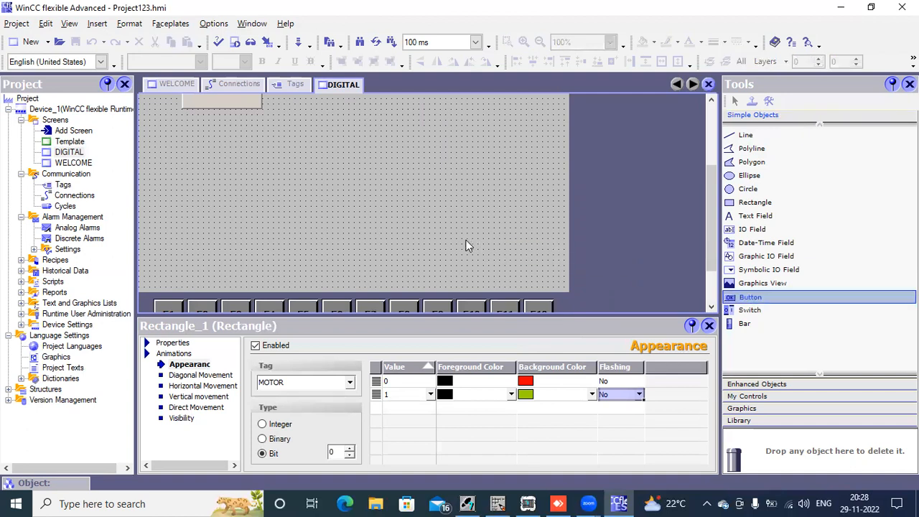
mouse_move(494, 290)
mouse_down()
mouse_move(513, 278)
mouse_move(555, 283)
mouse_up()
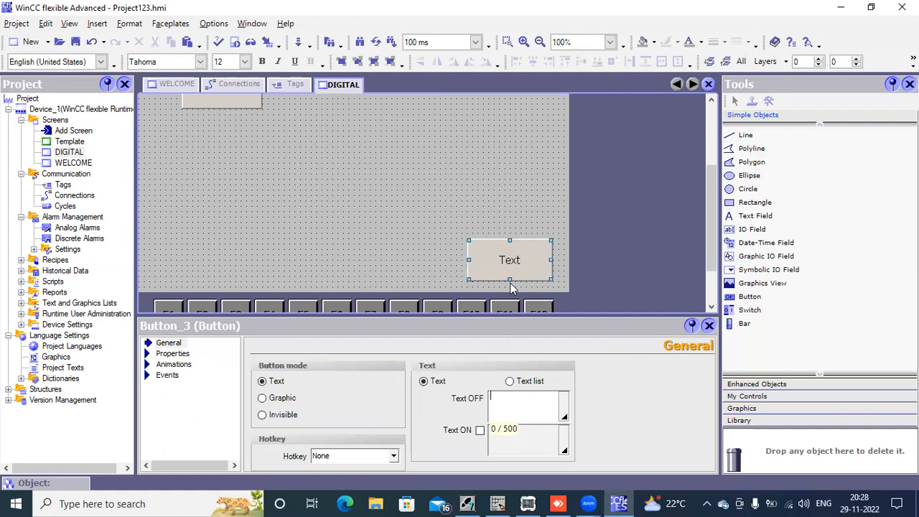
Label the new button in the lower-right corner of the DIGITAL screen HOME.
click(505, 252)
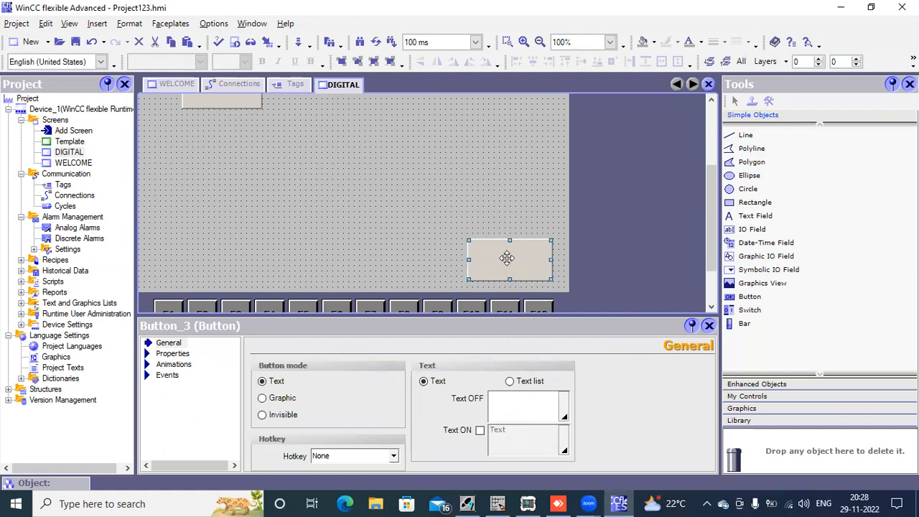
click(498, 406)
text(HOME)
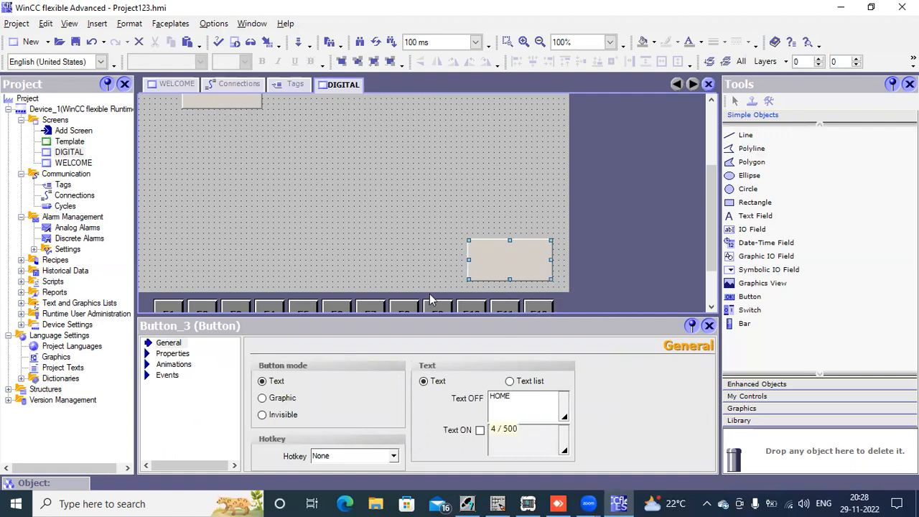
click(481, 273)
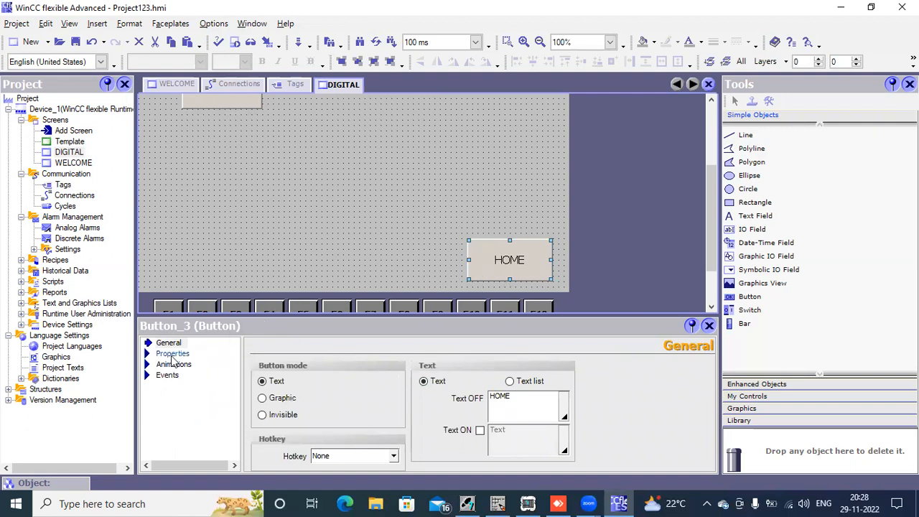
Assign the ActivateScreen function to the HOME button's Press event.
click(159, 375)
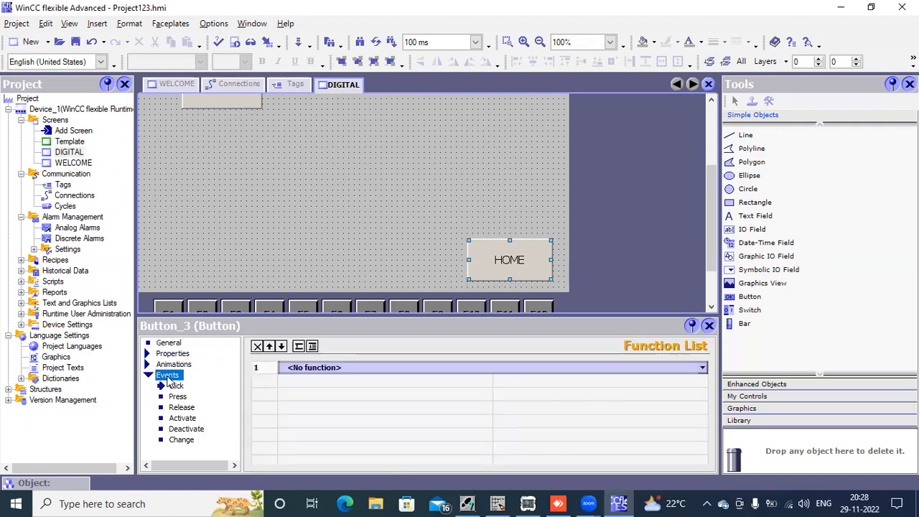
click(178, 398)
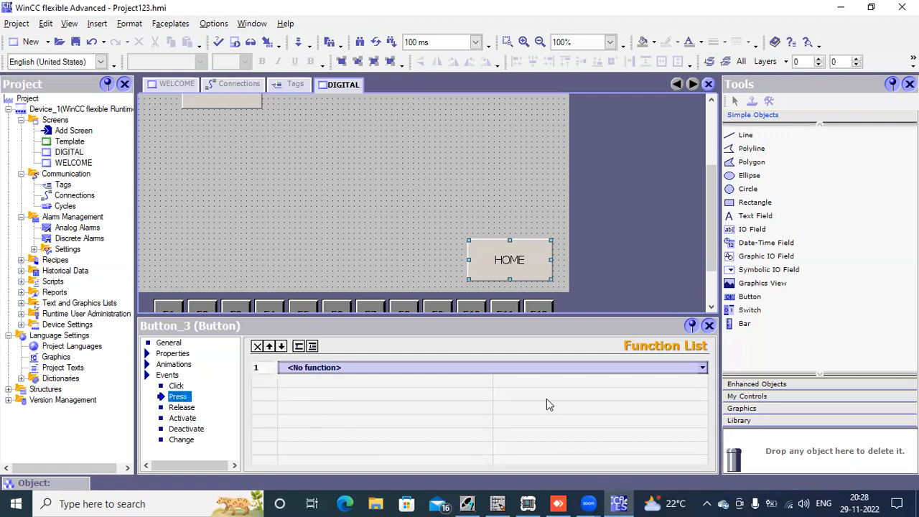
click(702, 368)
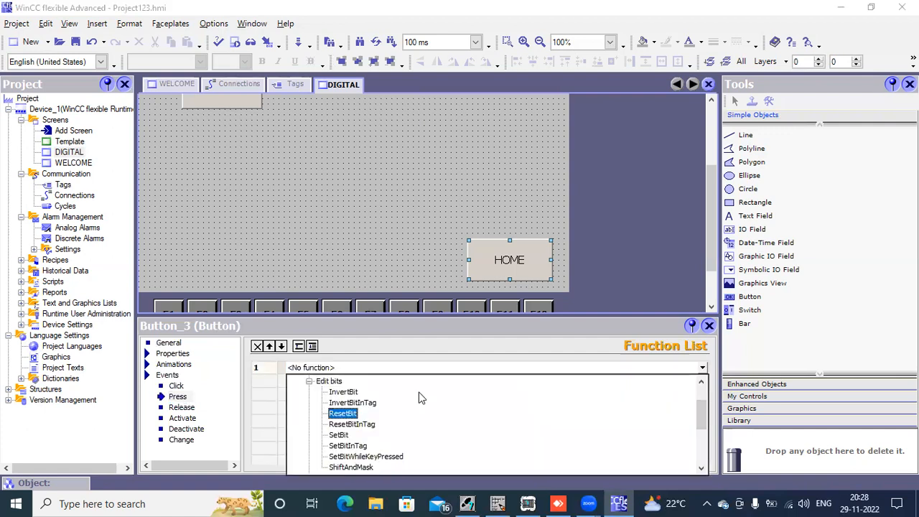
click(309, 381)
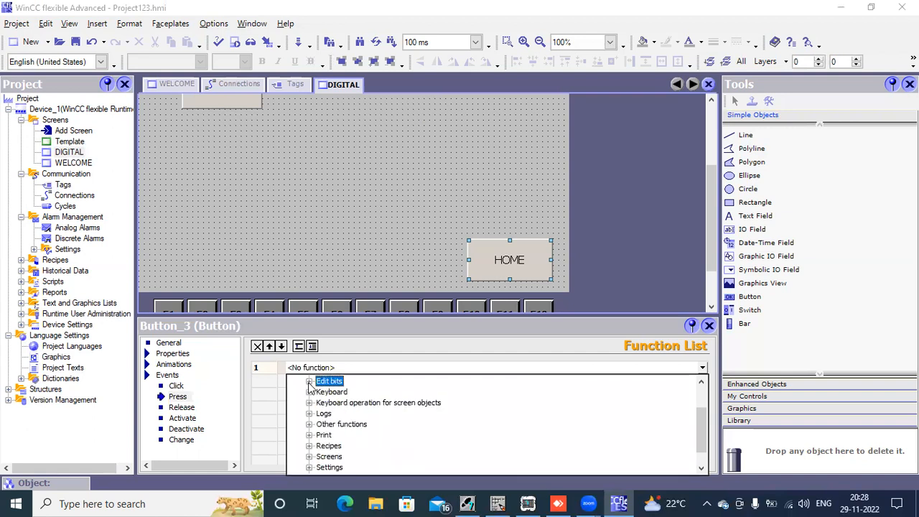
click(309, 457)
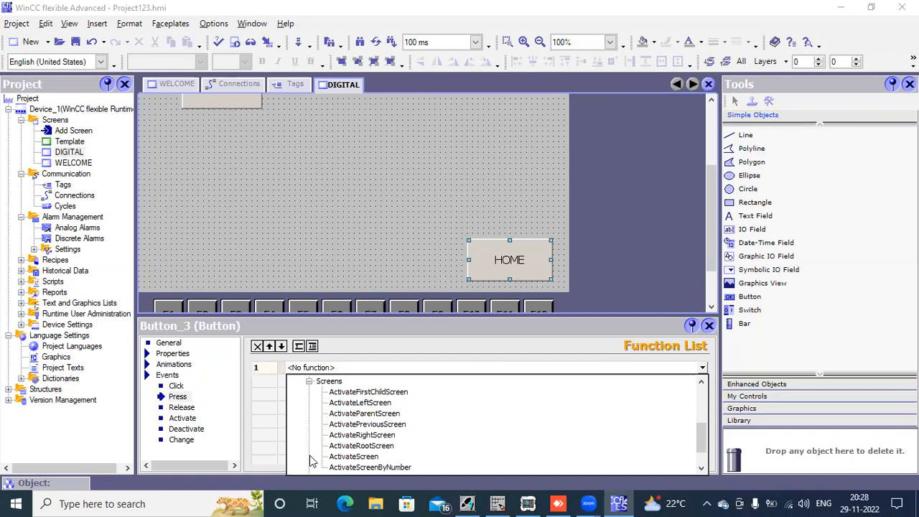
click(370, 456)
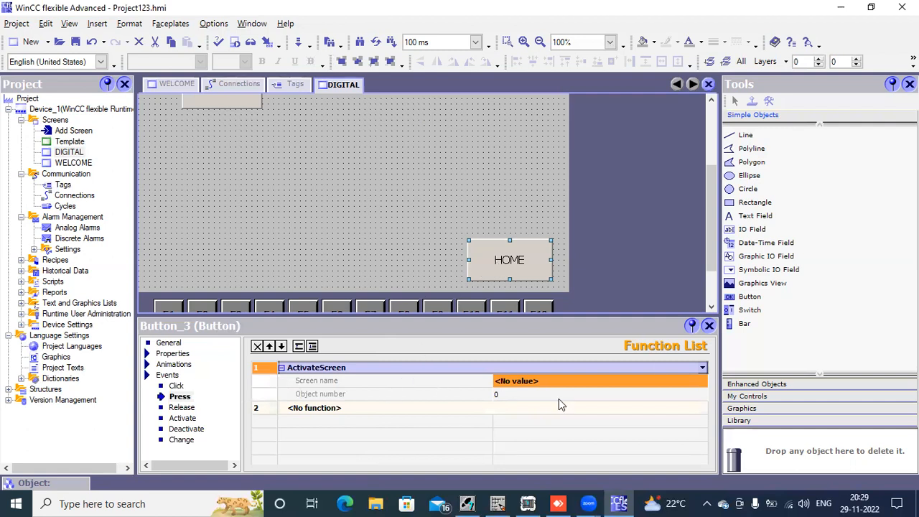
Set WELCOME as the target screen of the HOME button's ActivateScreen function and save the project.
click(665, 380)
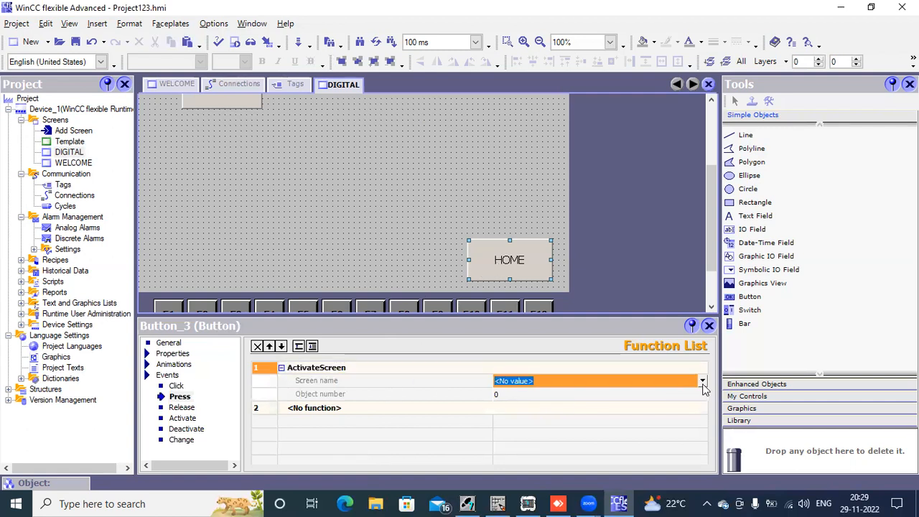
click(702, 383)
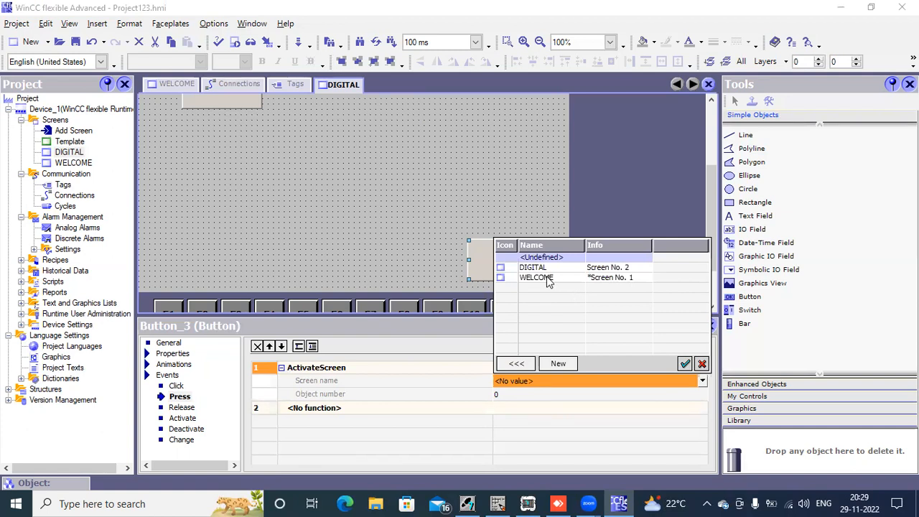
click(548, 279)
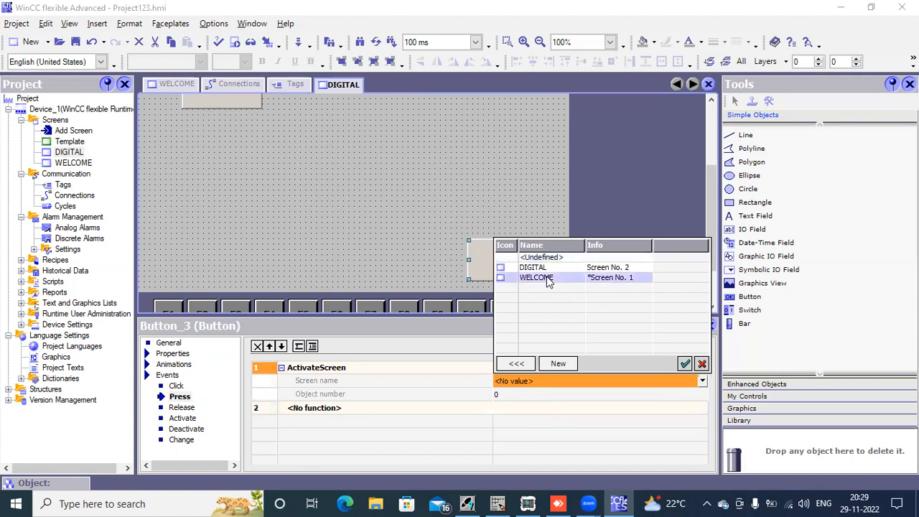
click(684, 365)
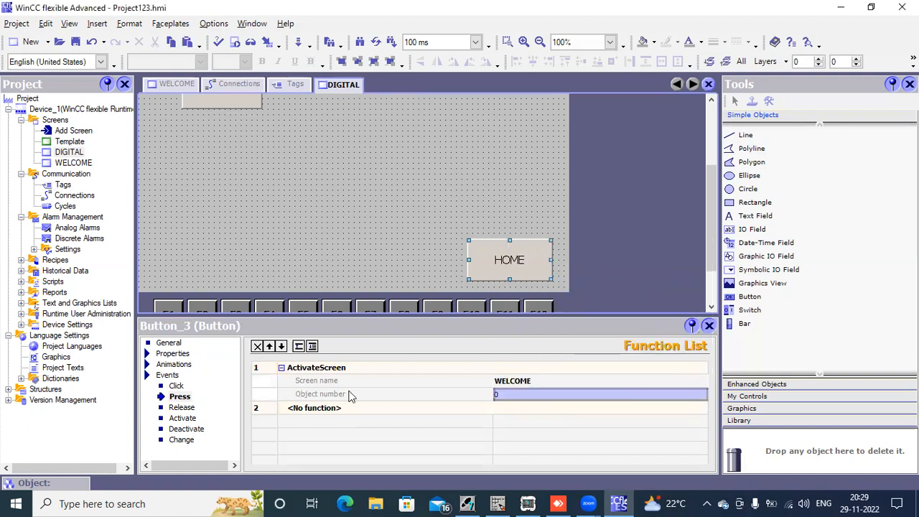
click(508, 382)
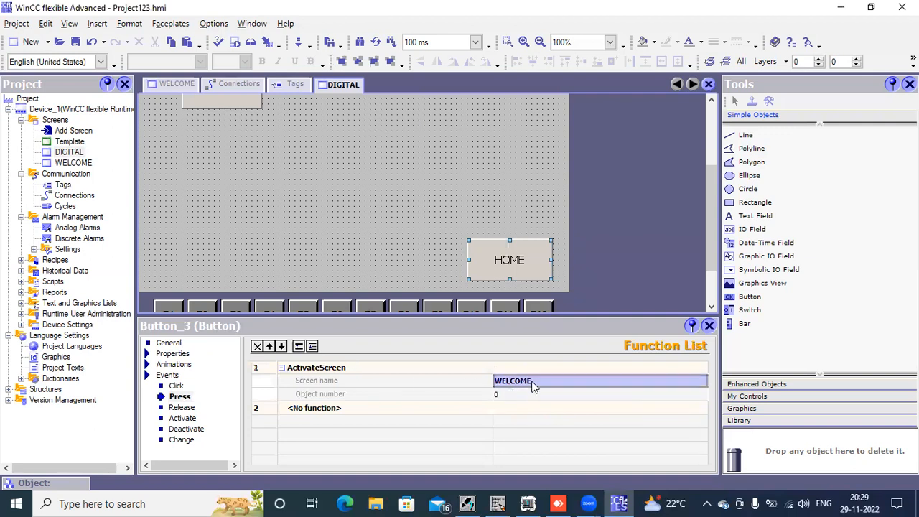
click(499, 380)
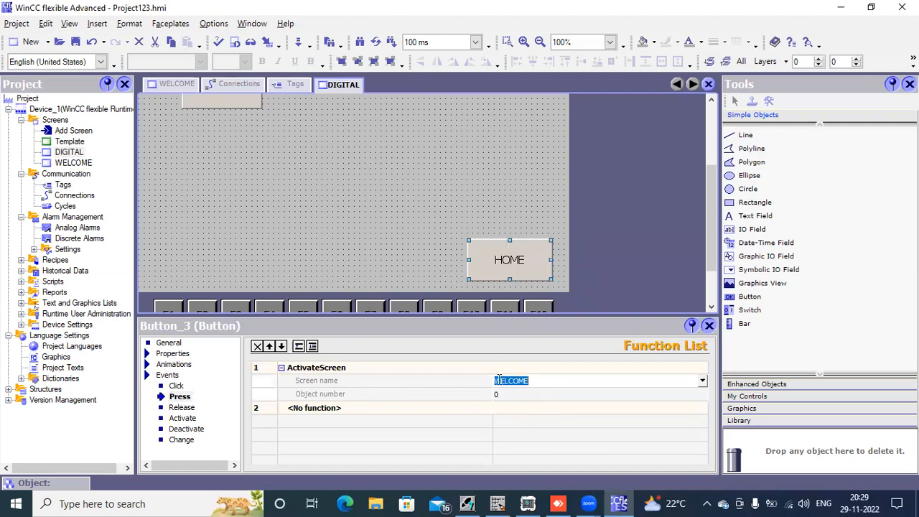
click(448, 378)
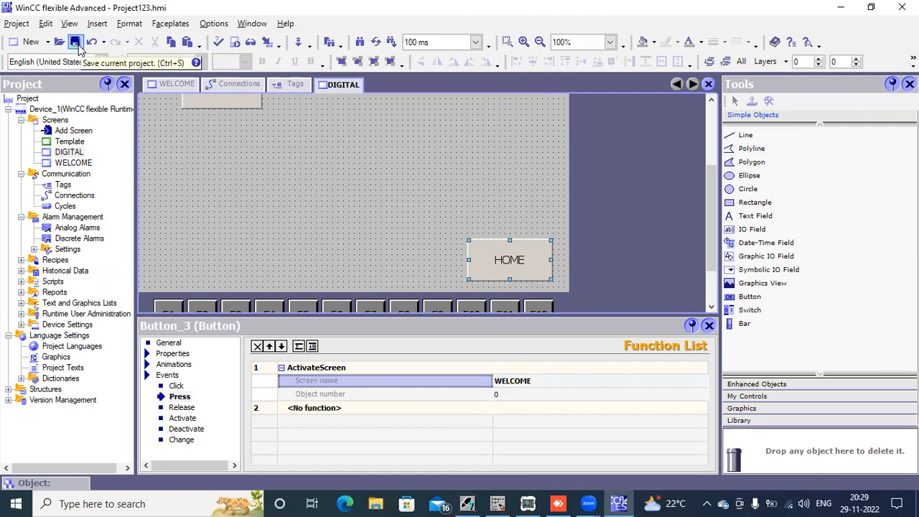
click(75, 42)
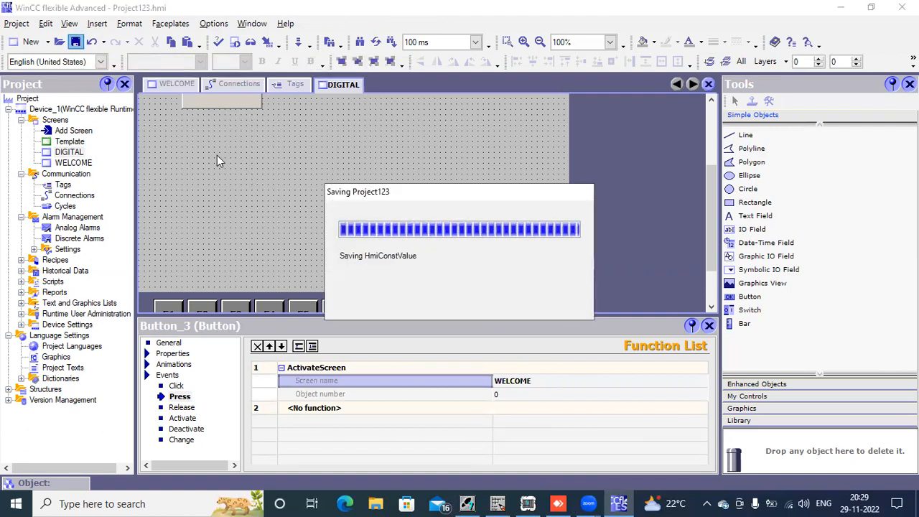
Assign the ActivateScreen function to the Press event of the DIGITAL button on the WELCOME screen.
click(176, 83)
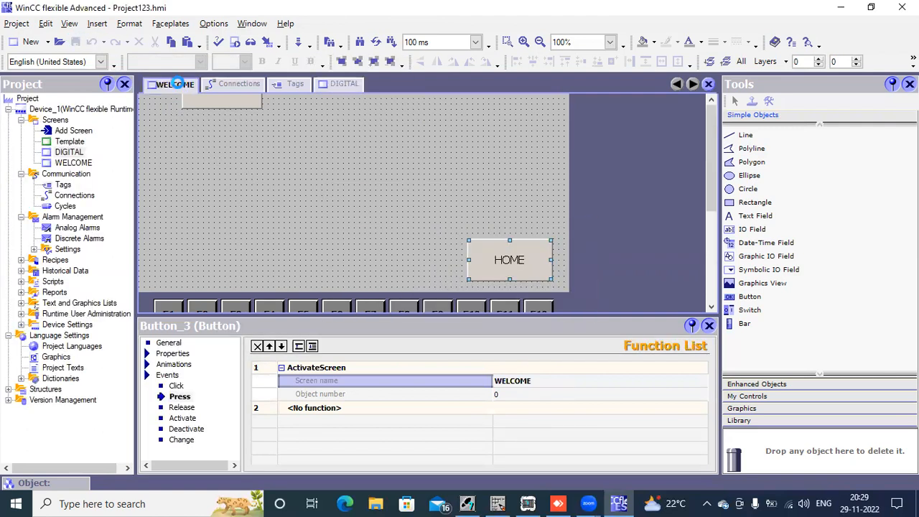
click(197, 169)
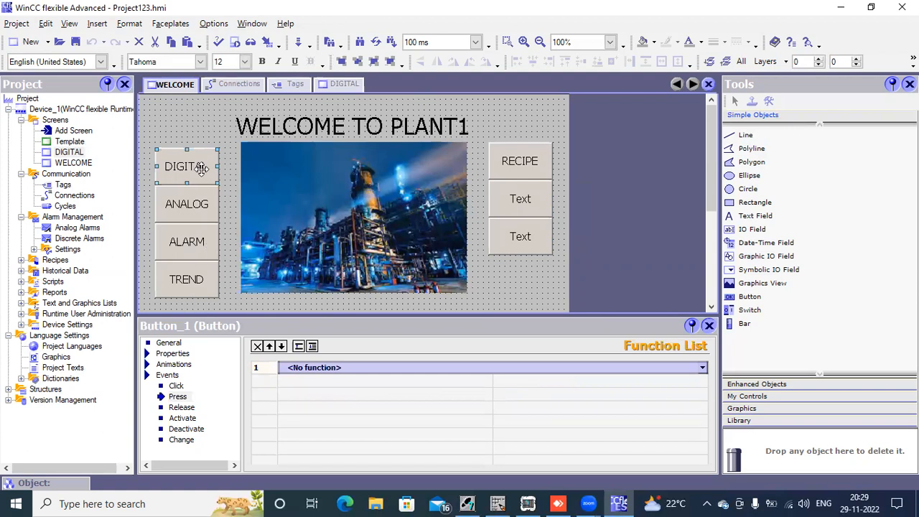
click(177, 397)
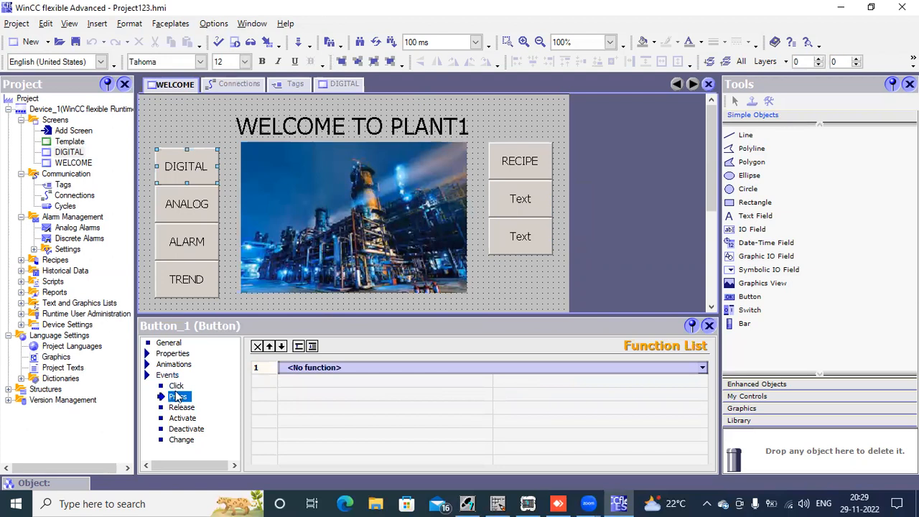
click(703, 370)
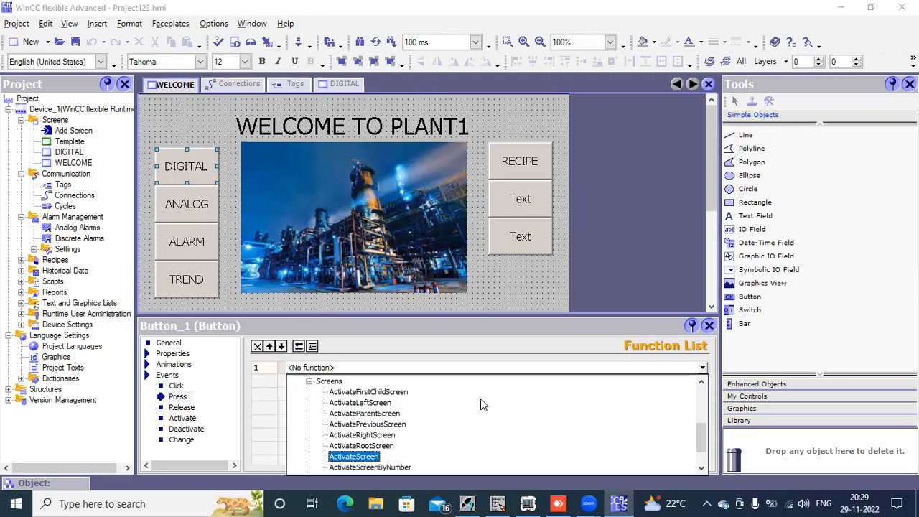
click(373, 457)
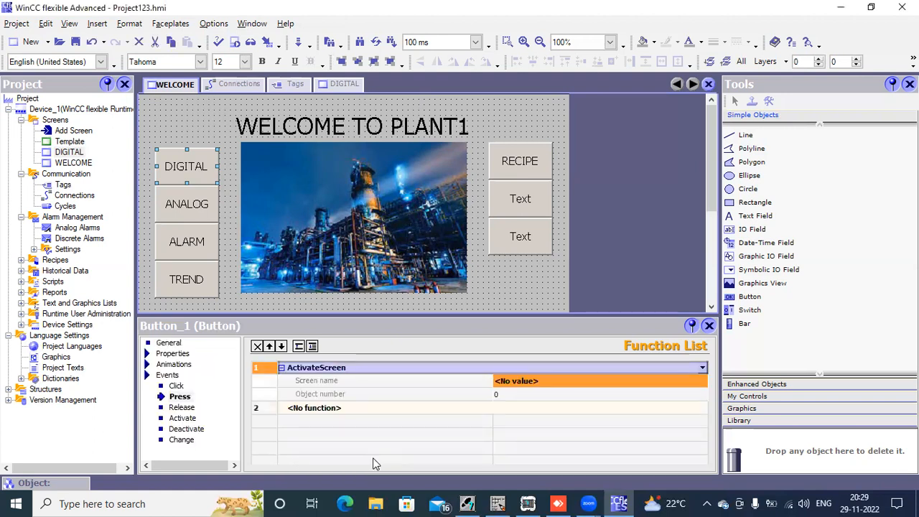
Set DIGITAL as the target screen of the DIGITAL button's ActivateScreen function and save the project.
click(672, 384)
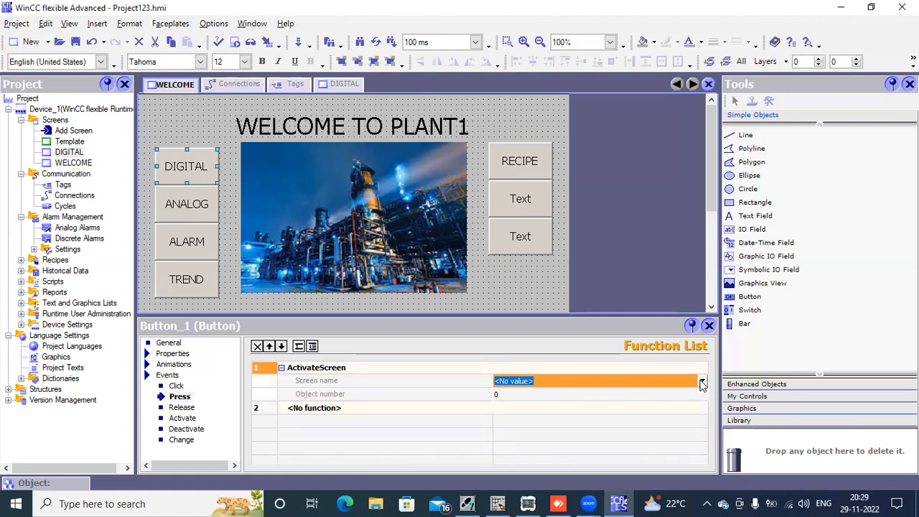
click(645, 379)
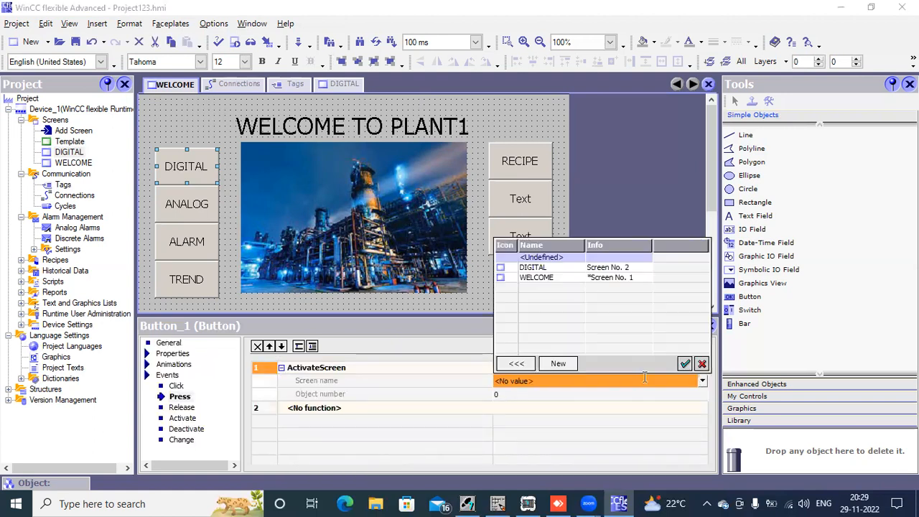
click(554, 270)
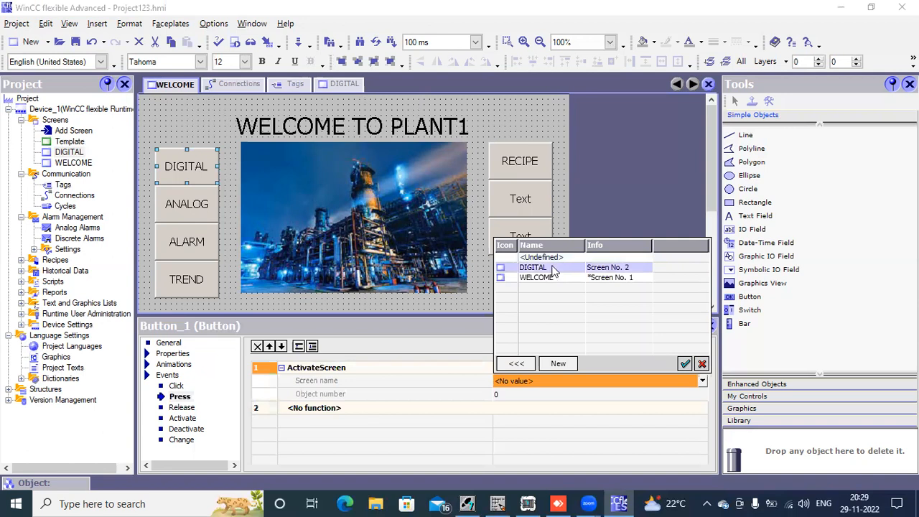
click(684, 364)
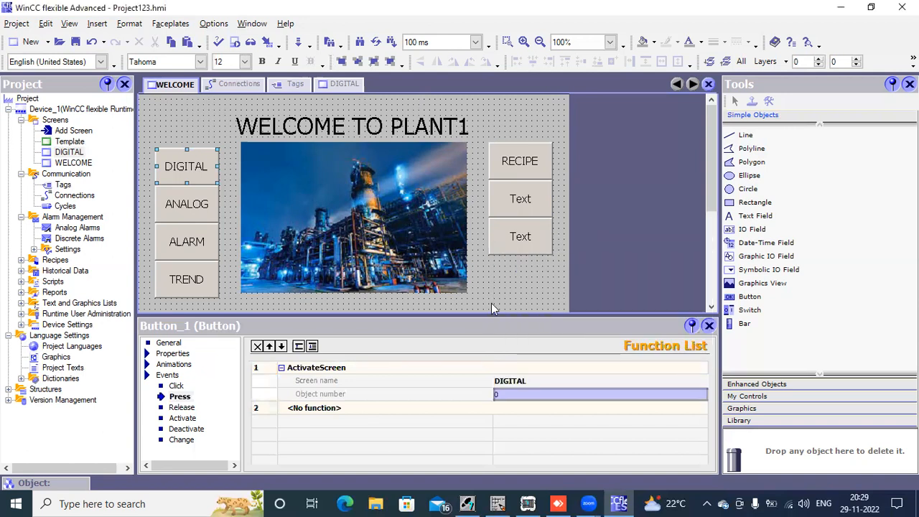
click(76, 43)
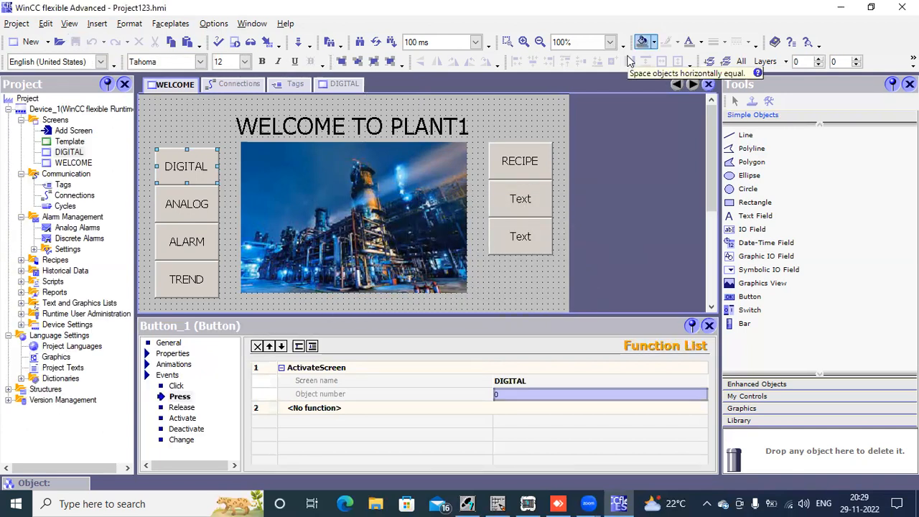
Switch to the LAD/STL/FBD editor showing OB1, restore its window to a smaller size and move it aside.
click(841, 7)
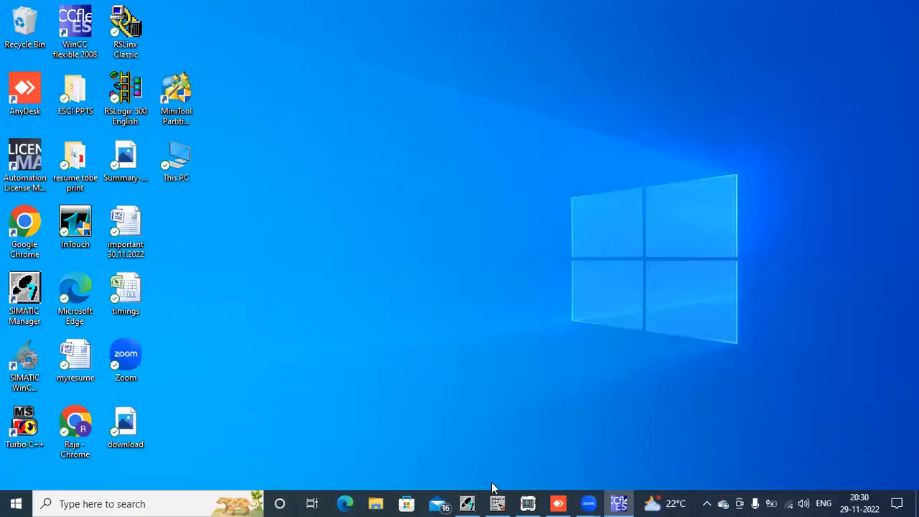
click(498, 503)
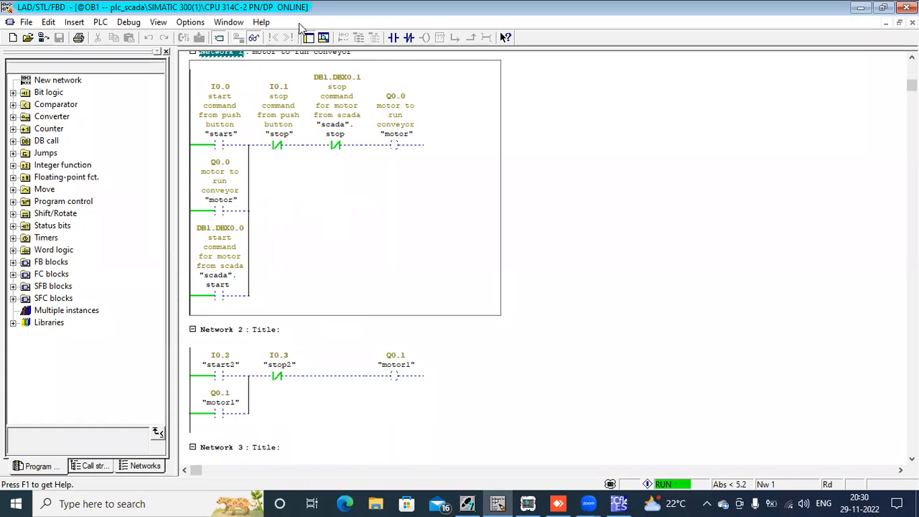
click(884, 7)
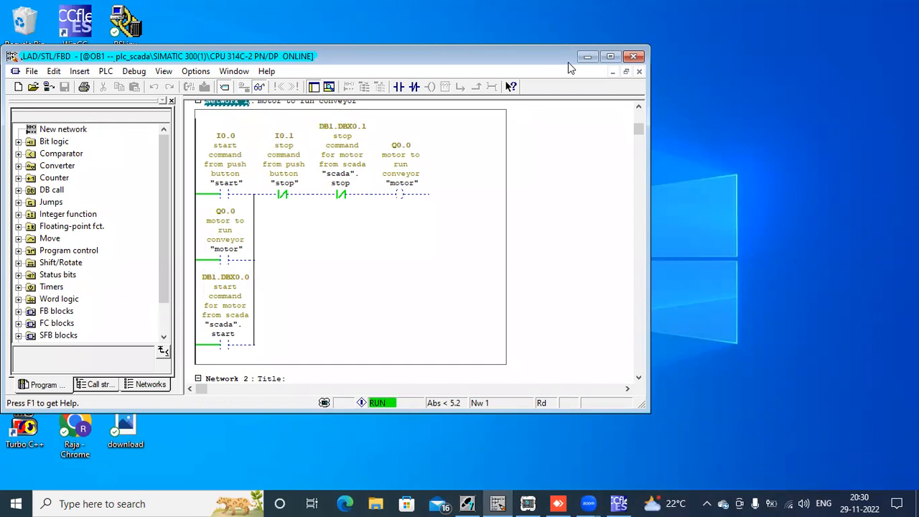
drag(569, 62, 788, 49)
Return to WinCC flexible, generate the project and check the compiler output for errors and warnings.
click(619, 503)
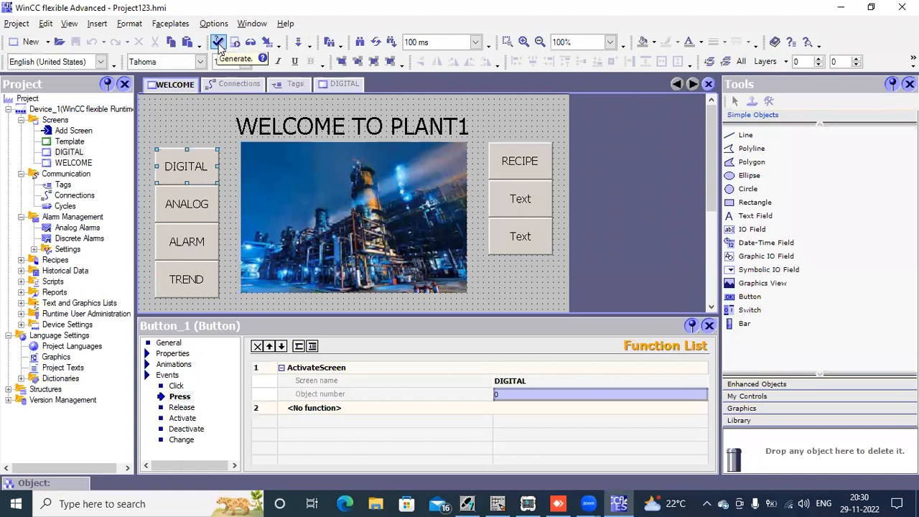
click(219, 46)
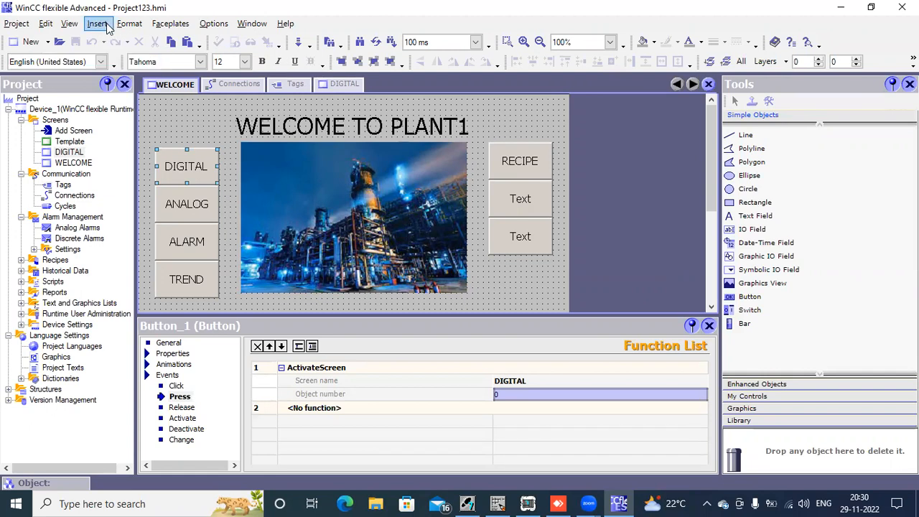
click(69, 24)
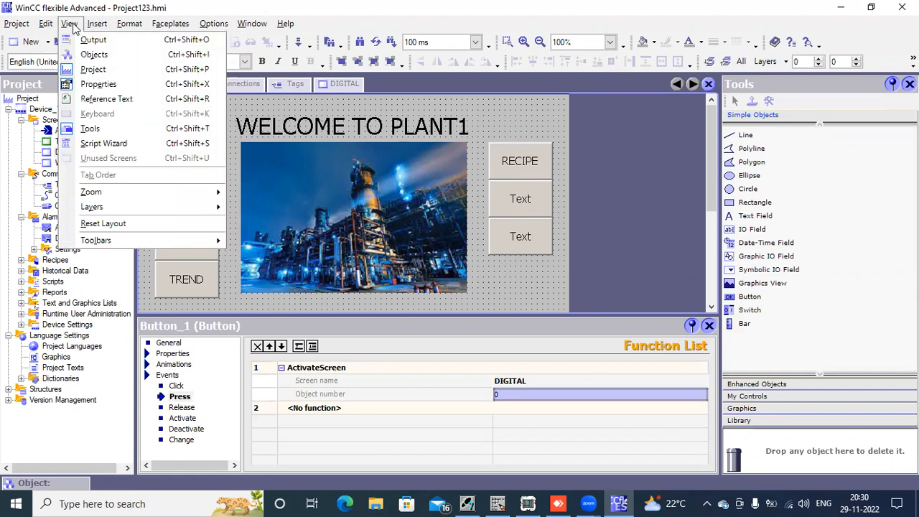
click(74, 27)
click(73, 26)
click(75, 42)
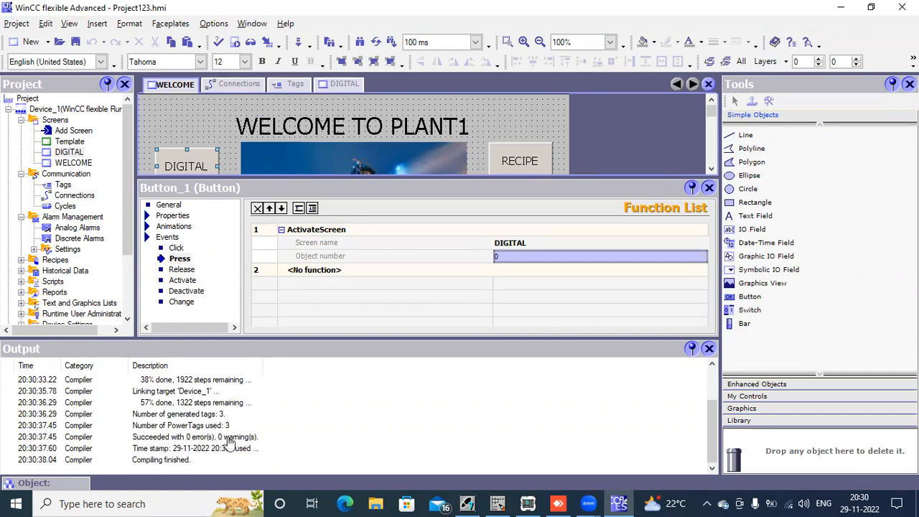
click(709, 348)
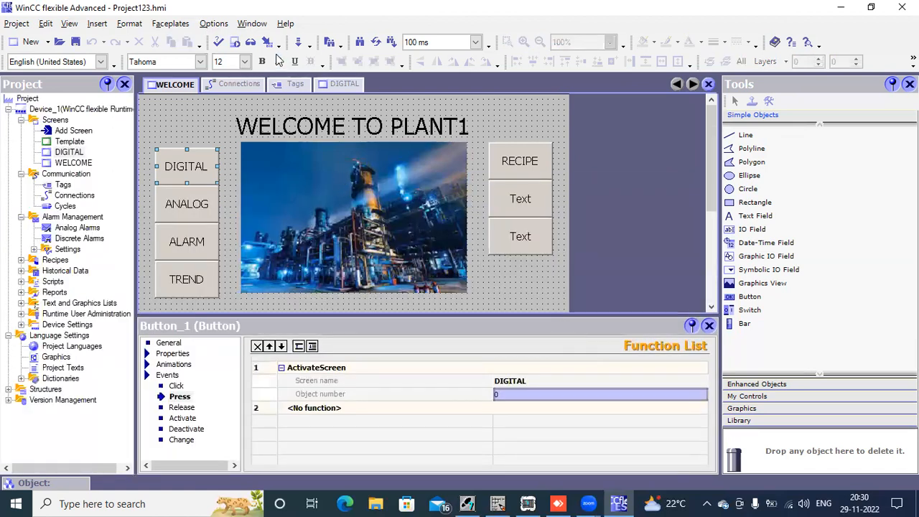
Start the runtime, go to the DIGITAL screen and test the motor by starting, stopping and restarting it.
click(236, 45)
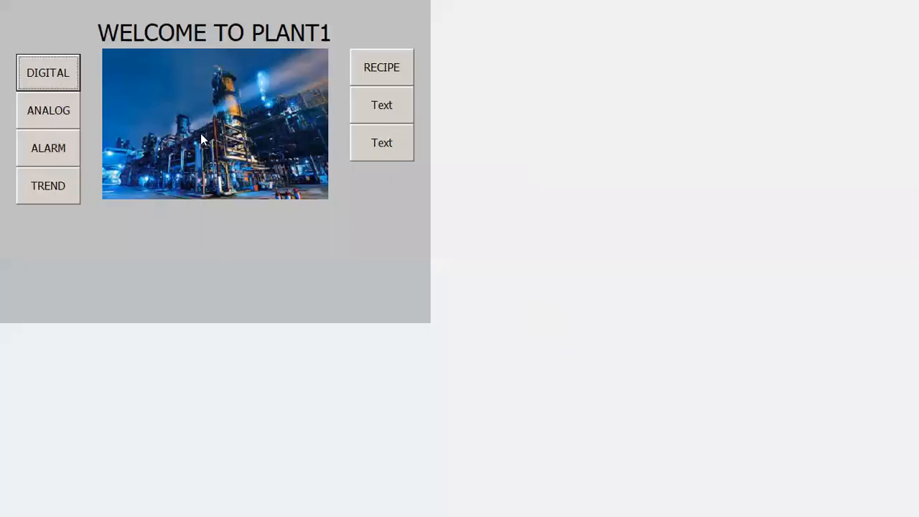
click(64, 74)
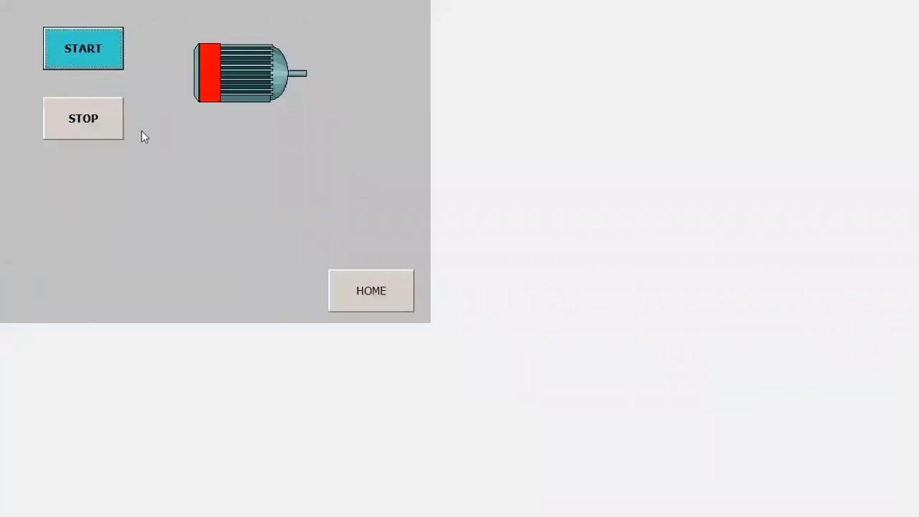
click(94, 51)
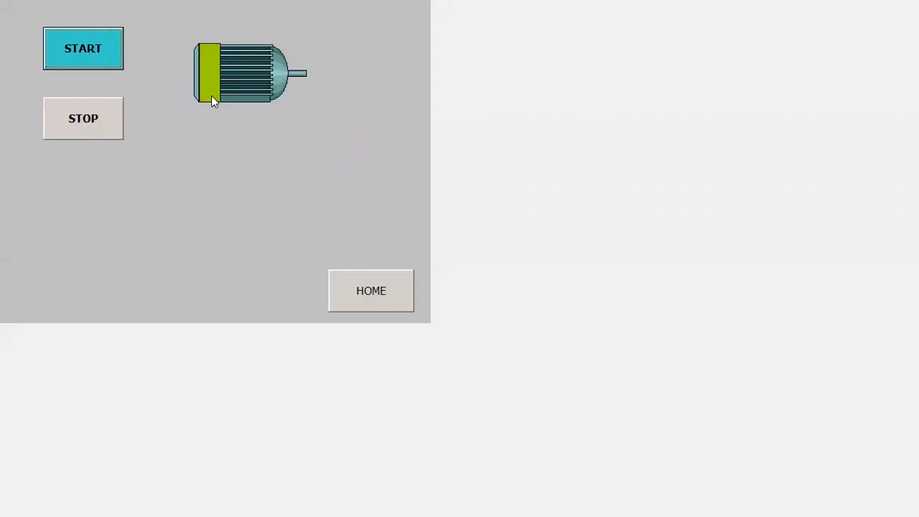
click(103, 123)
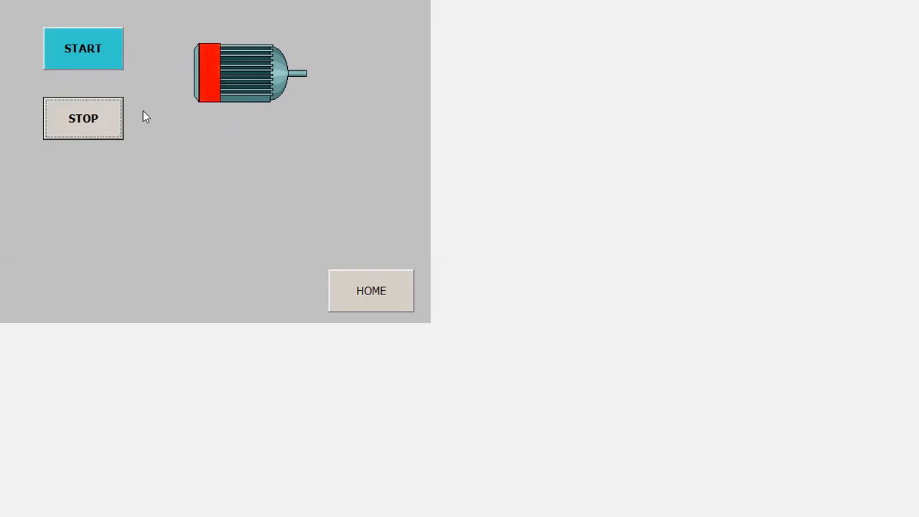
click(97, 58)
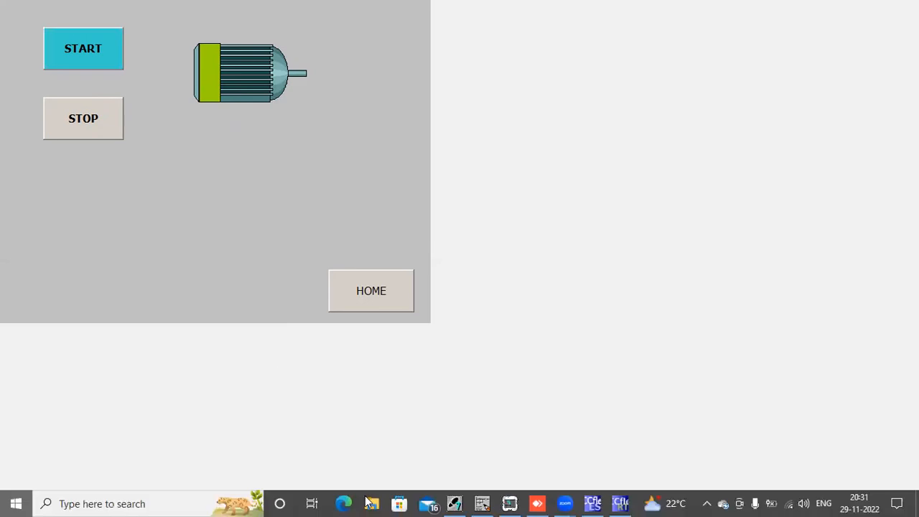
Bring up the online OB1 ladder and the S7-PLCSIM window, arranging both so the runtime motor stays in view.
key(super)
click(490, 503)
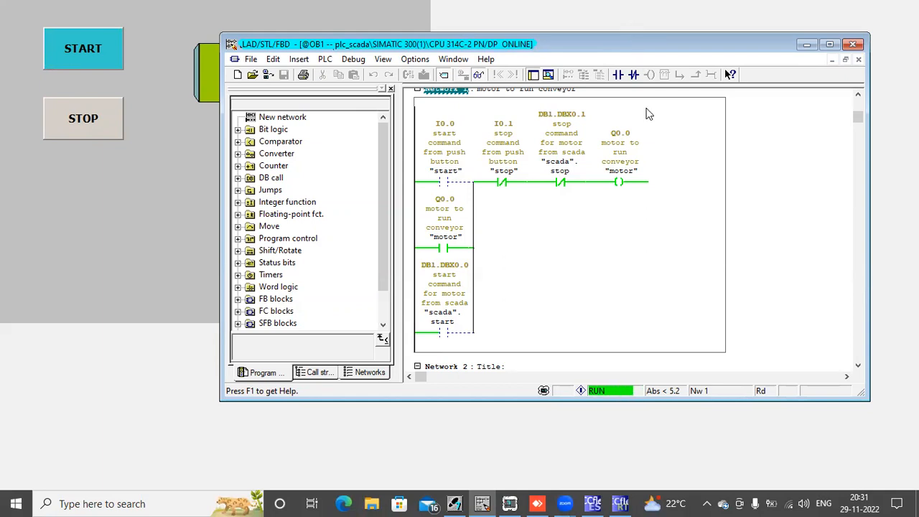
drag(636, 47, 649, 113)
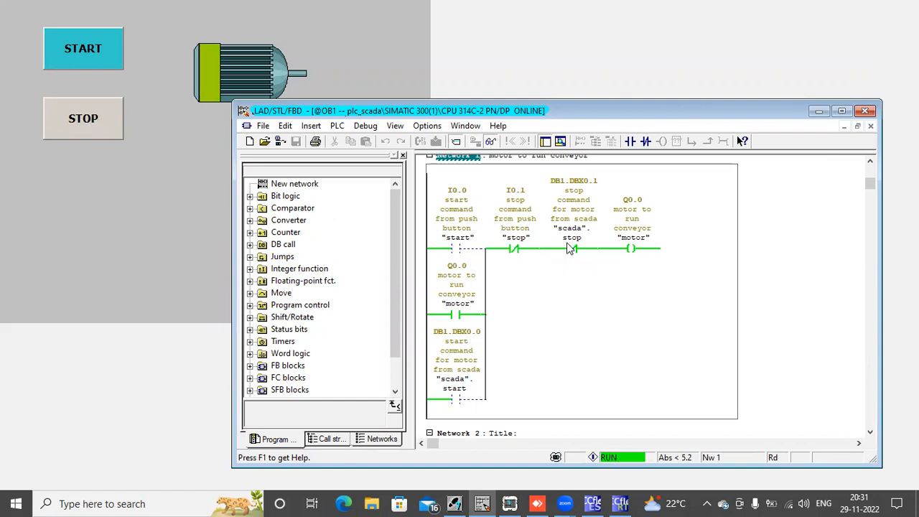
click(510, 504)
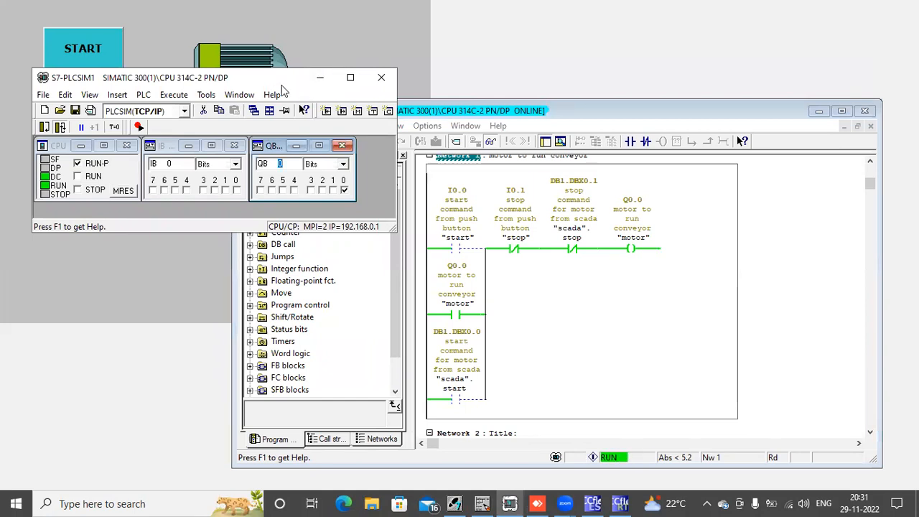
drag(282, 84, 774, 288)
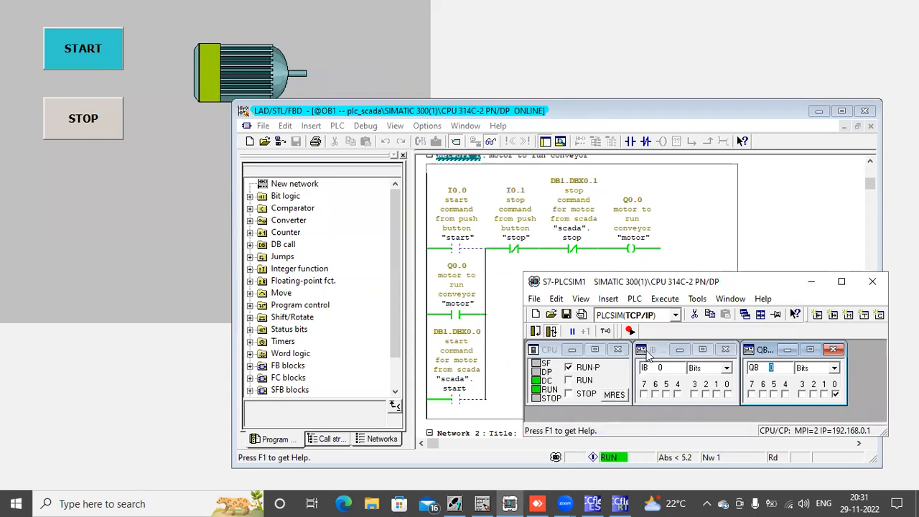
Test the motor from S7-PLCSIM by alternately pulsing stop input I0.1 and start input I0.0, ending with a start pulse.
click(718, 395)
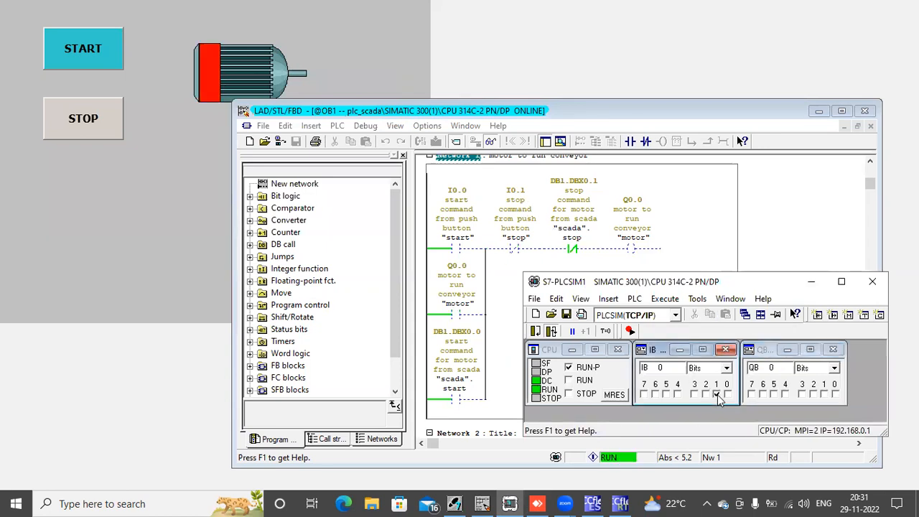
click(717, 394)
click(727, 394)
click(716, 394)
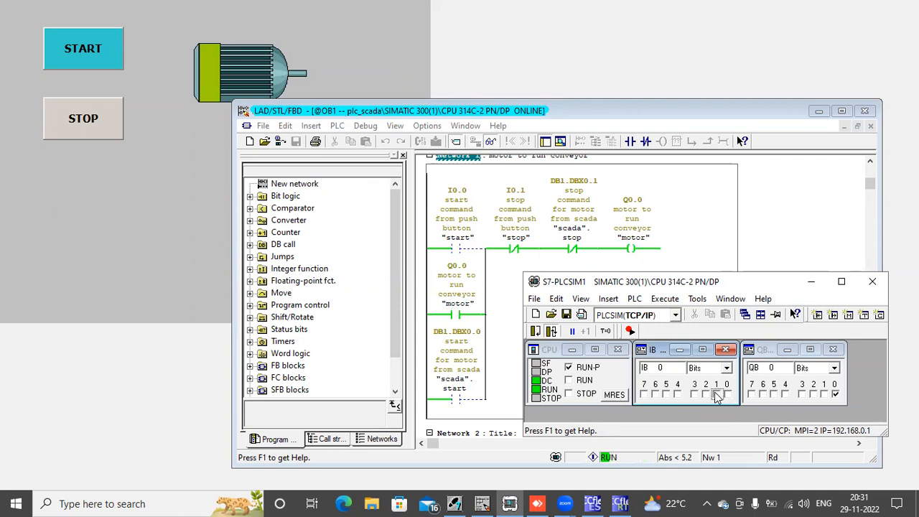
click(717, 395)
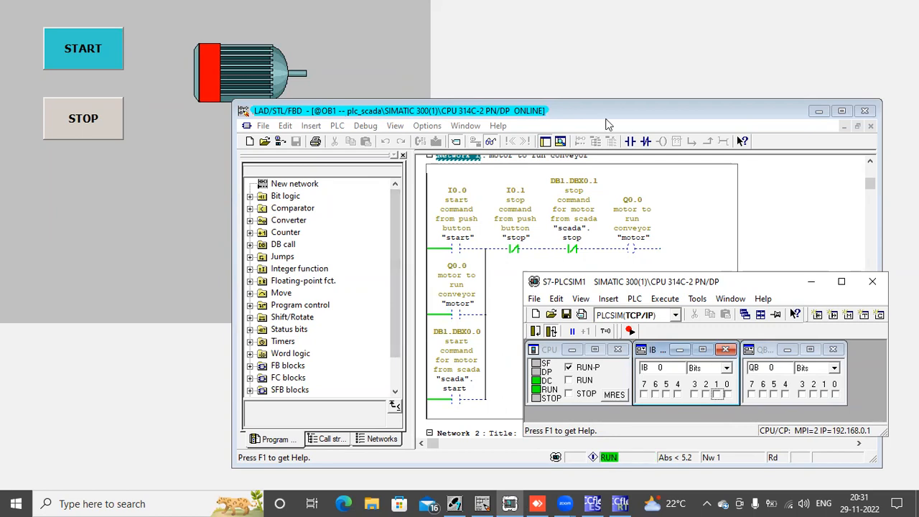
click(728, 394)
click(728, 394)
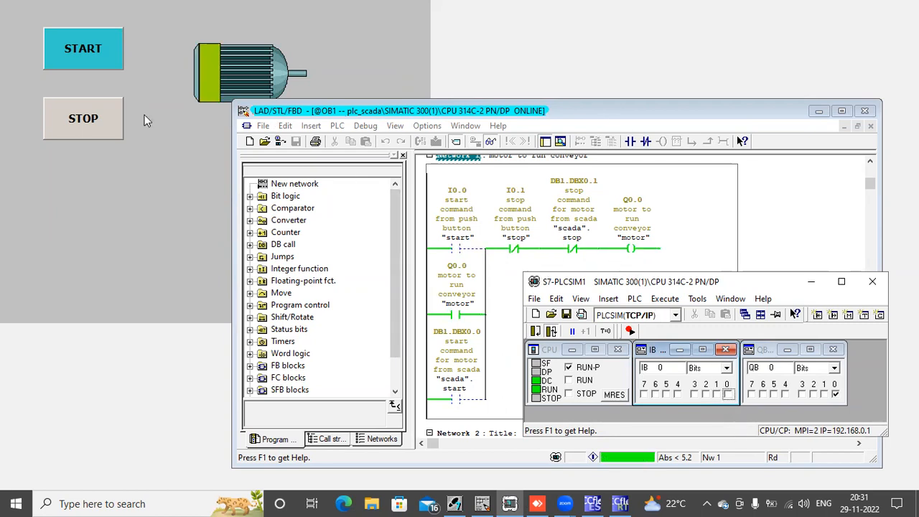
Stop the motor with the runtime's STOP button and check the motor rung in the online OB1 block.
click(105, 121)
click(104, 121)
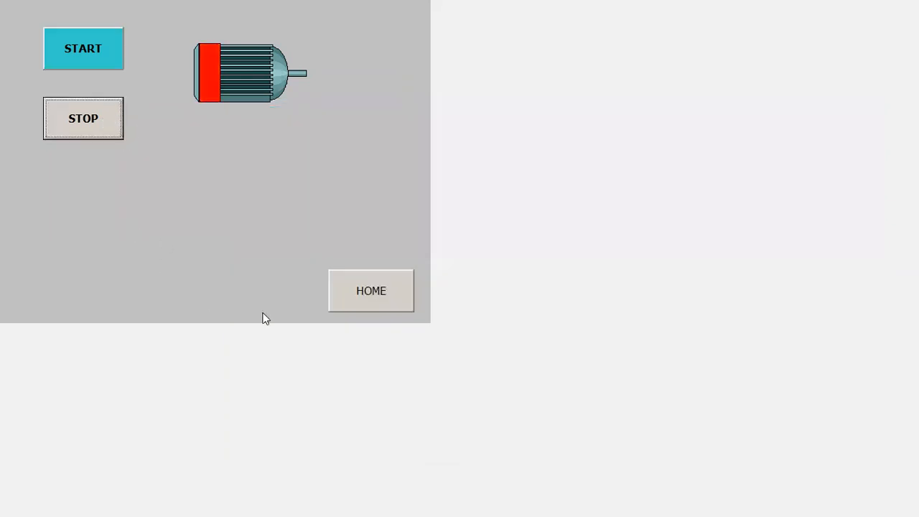
key(super)
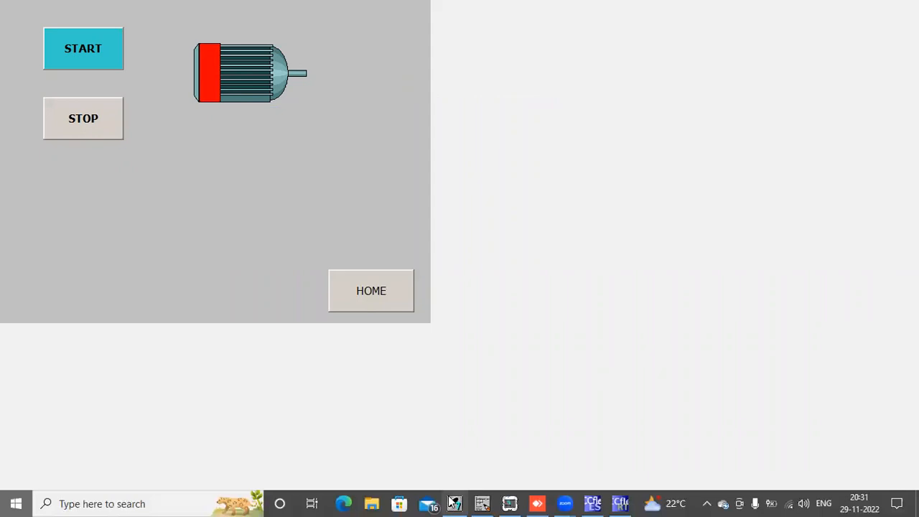
click(482, 504)
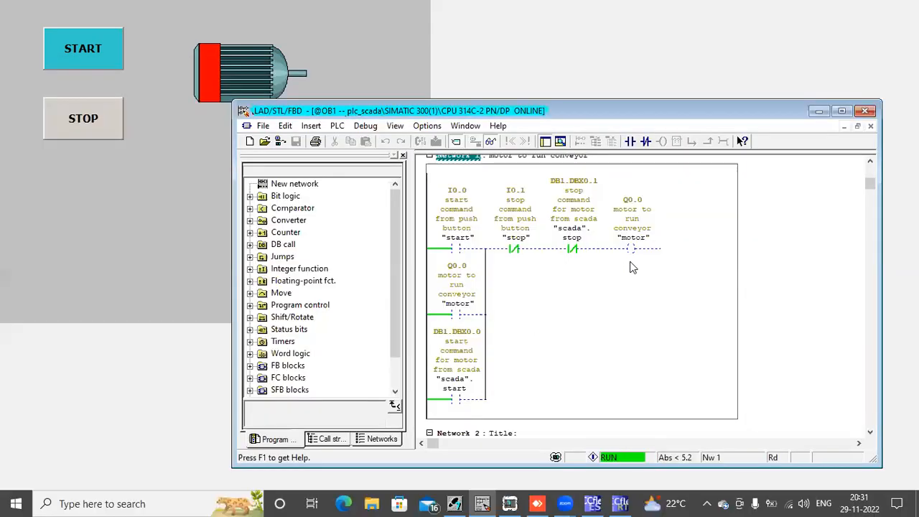
click(819, 112)
Return to the WELCOME screen using the runtime's HOME button and close the runtime.
click(376, 282)
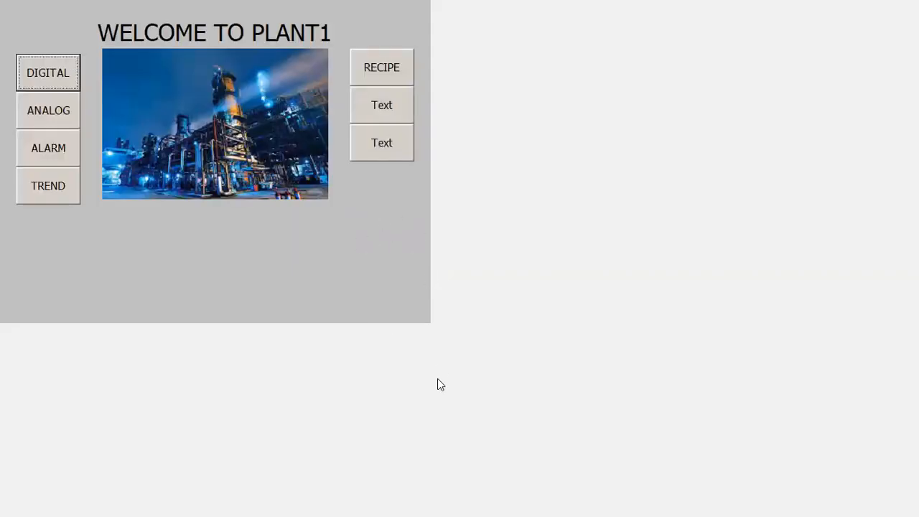
key(super)
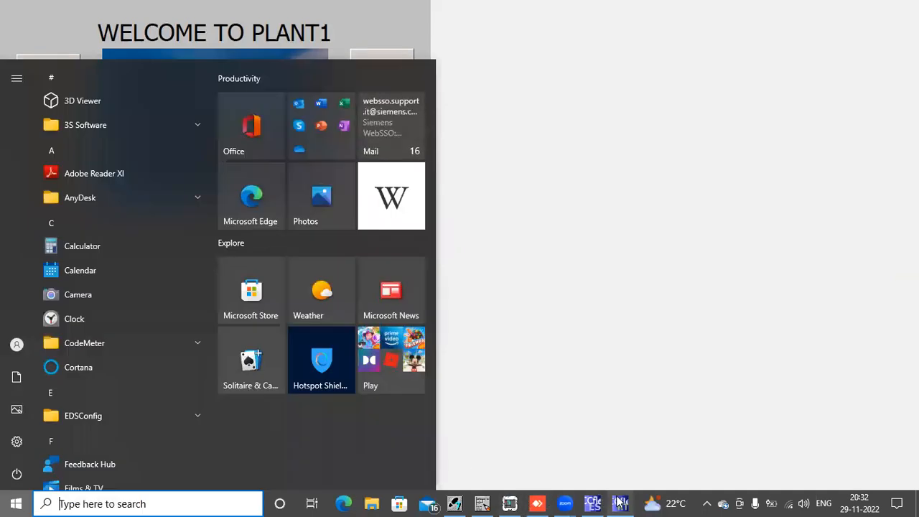
mouse_move(624, 502)
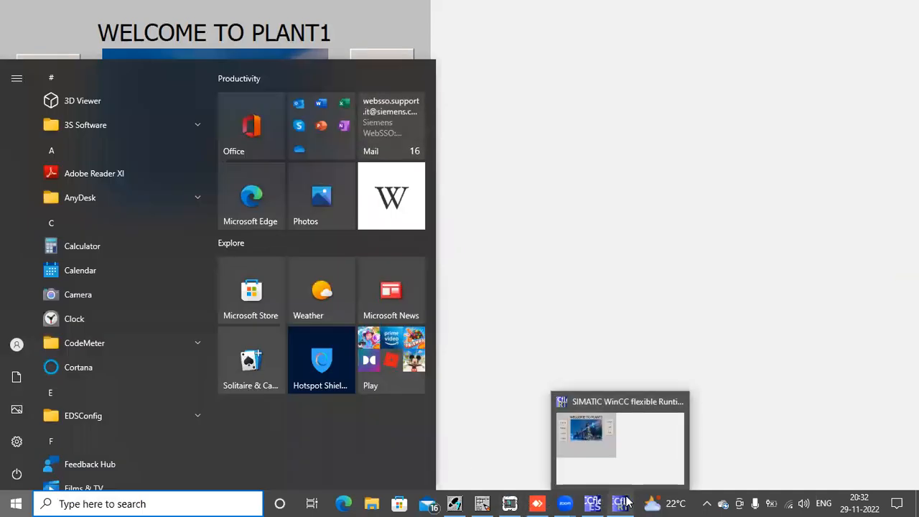
click(679, 403)
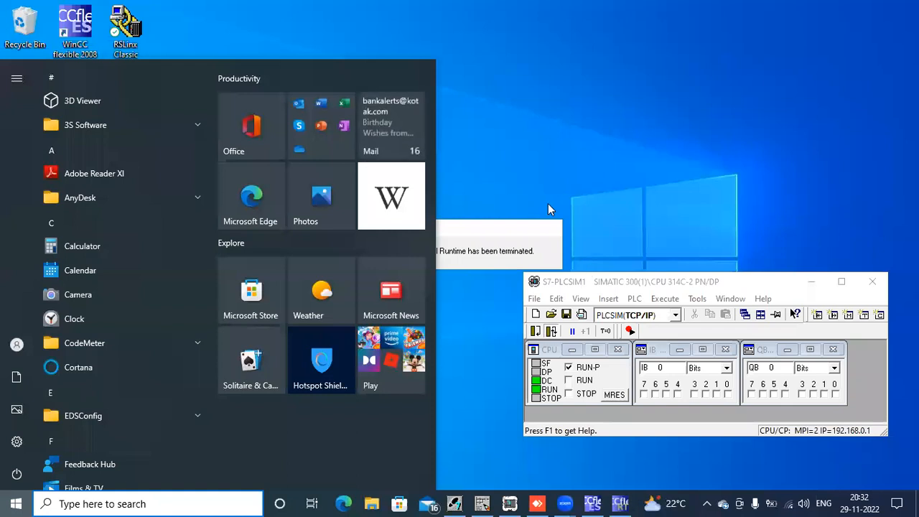
click(508, 189)
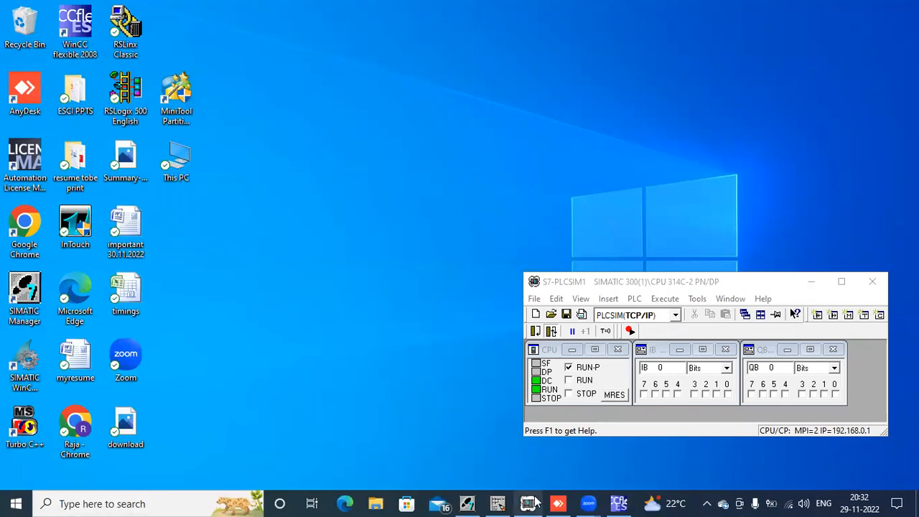
In the WinCC flexible project's device settings, set the screen resolution to 1024x768, save the project and close the settings.
click(619, 503)
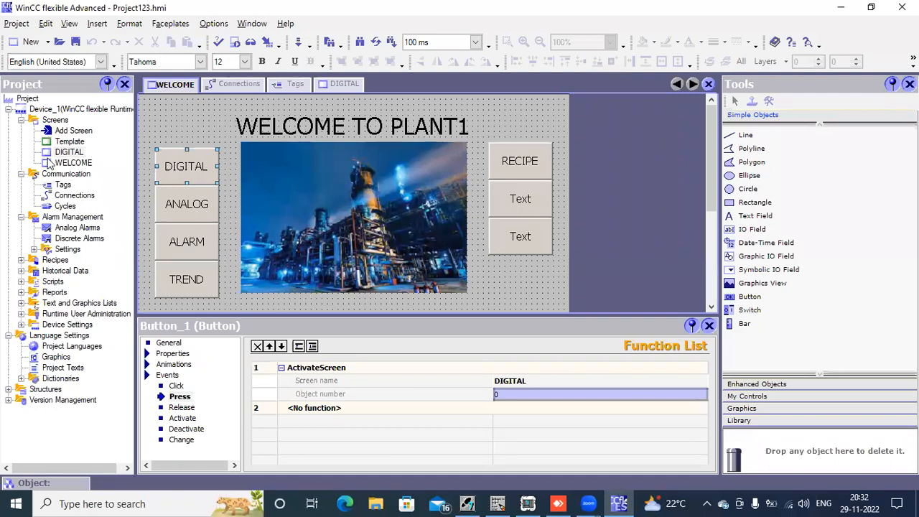
click(20, 324)
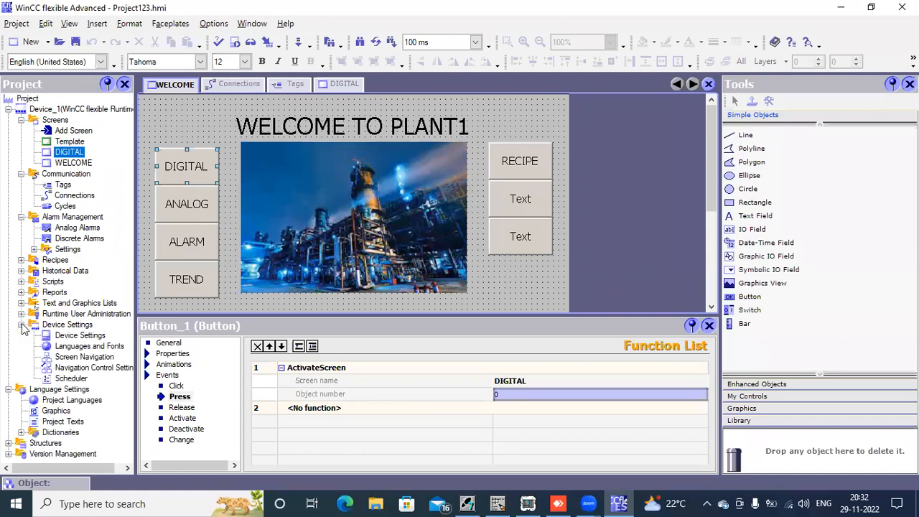
double_click(80, 335)
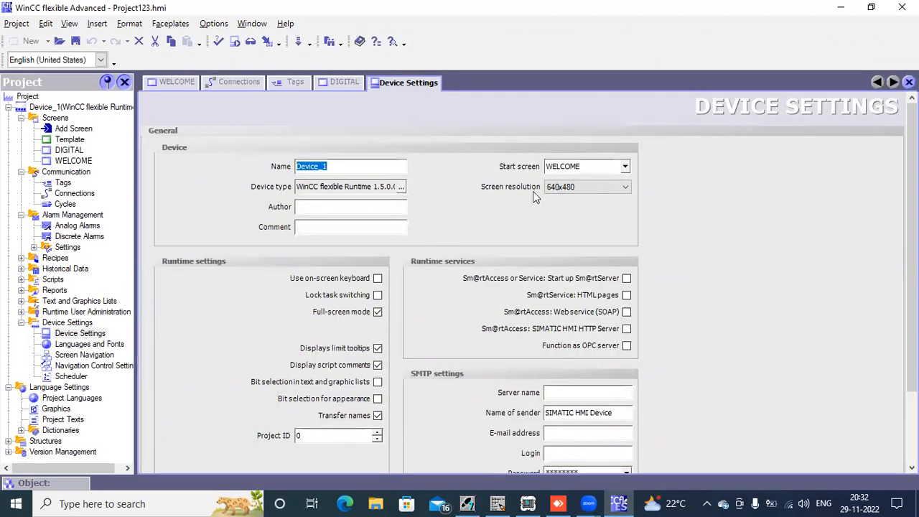
click(525, 192)
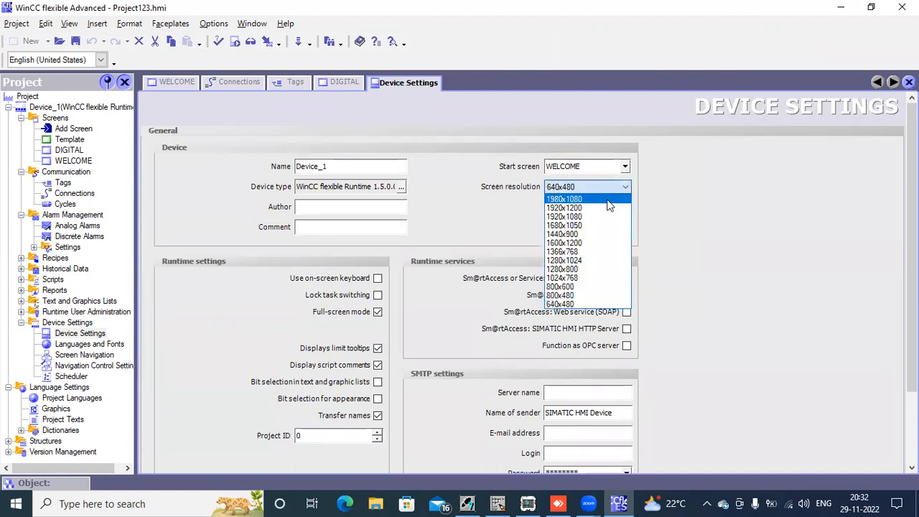
click(598, 278)
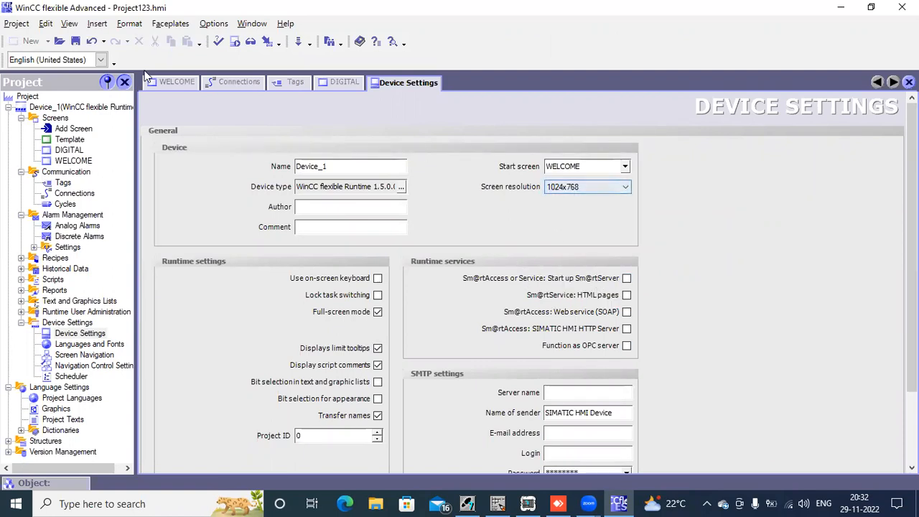
click(75, 42)
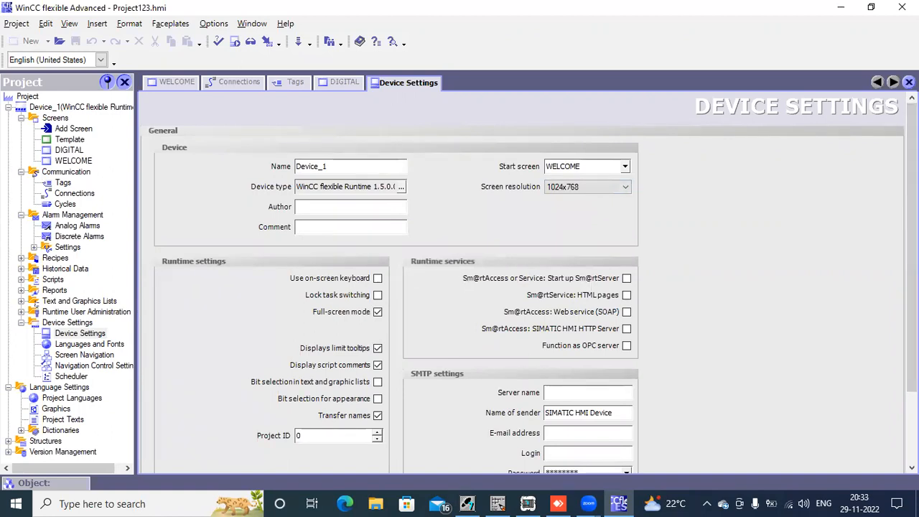
click(908, 82)
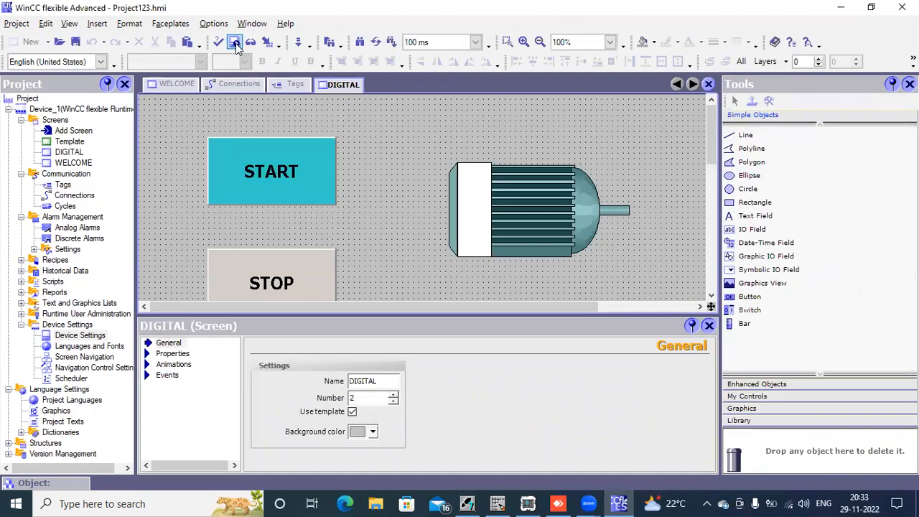
Start the runtime again and test the DIGITAL, STOP and HOME buttons at the new resolution.
click(235, 43)
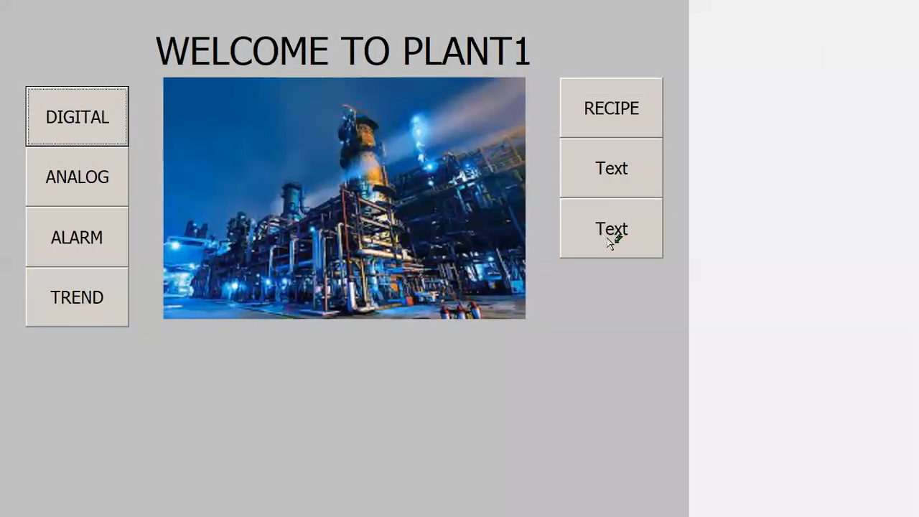
click(103, 119)
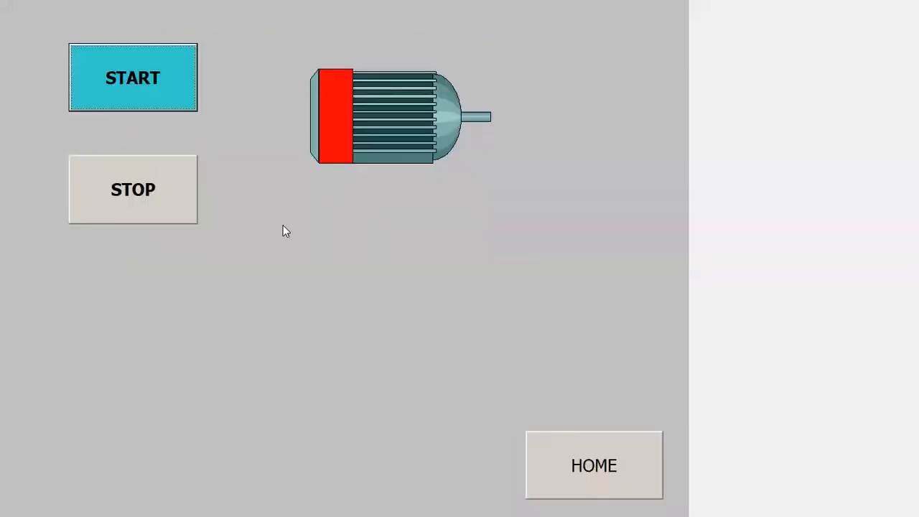
click(164, 175)
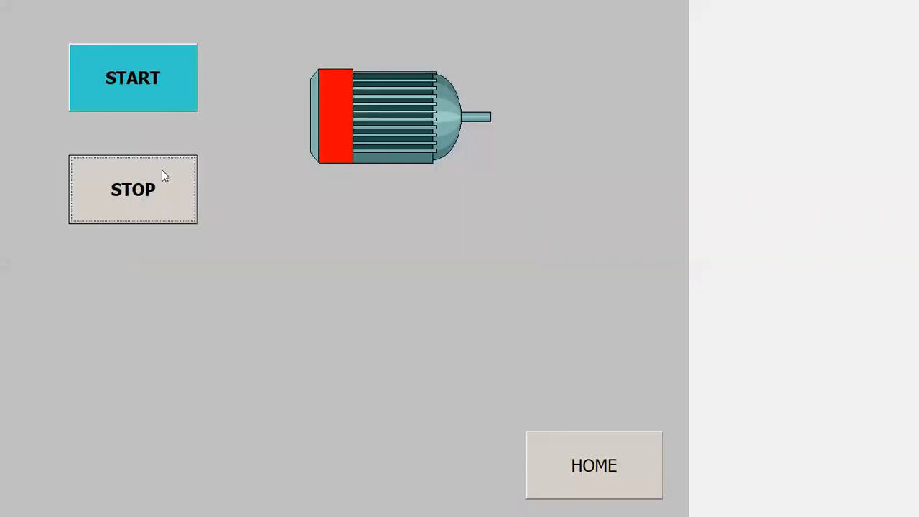
click(565, 465)
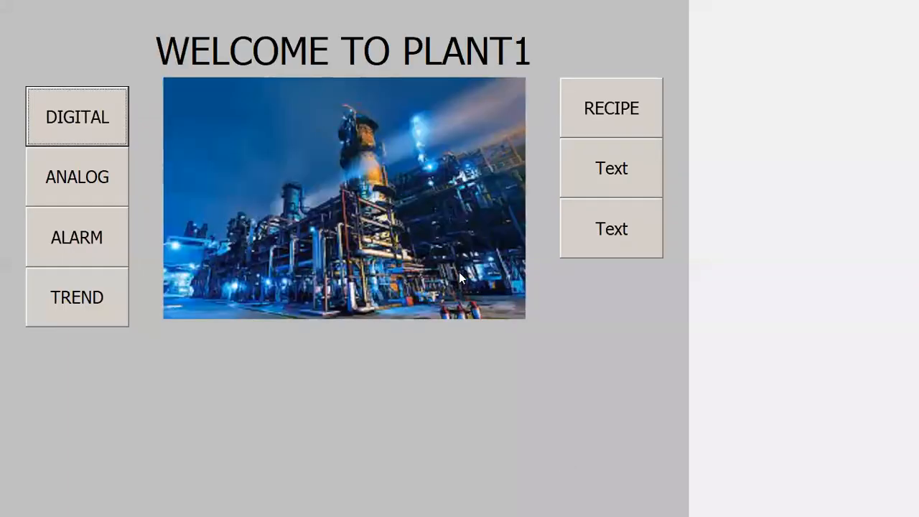
Close the WinCC flexible runtime and minimize the engineering window to the desktop.
key(super)
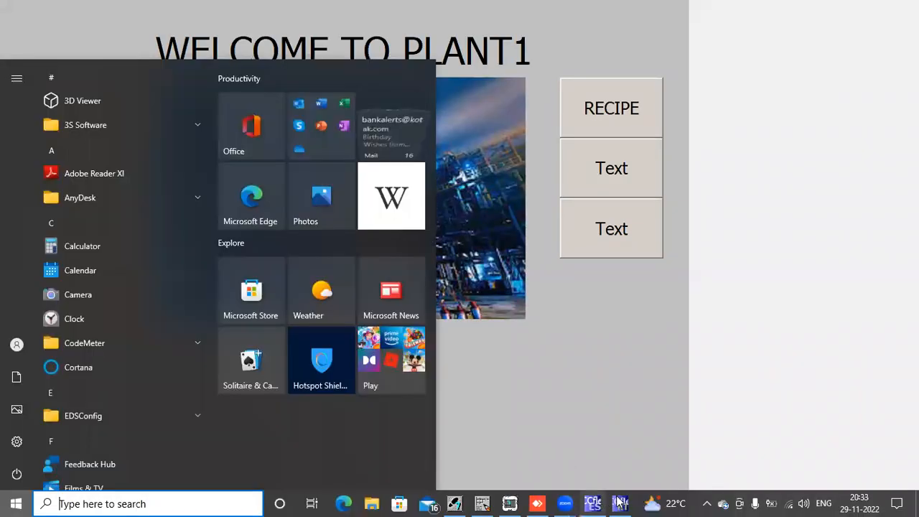
click(620, 500)
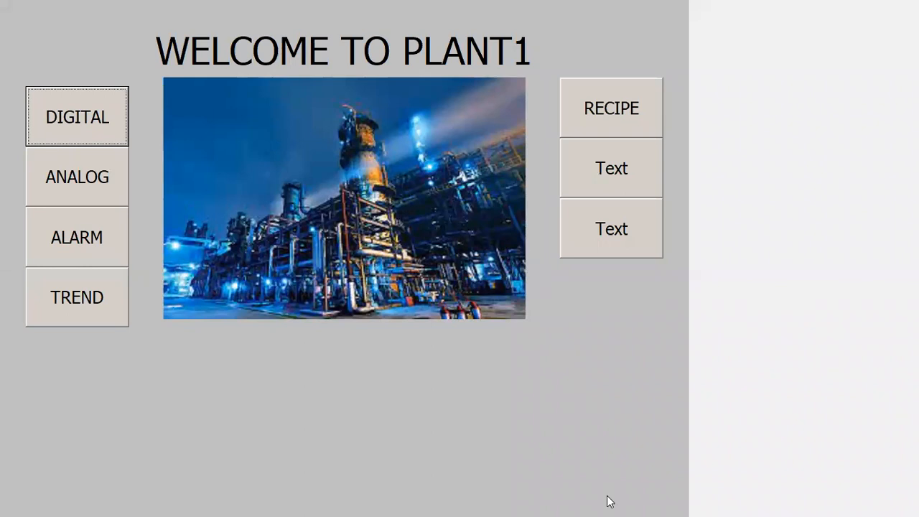
key(super)
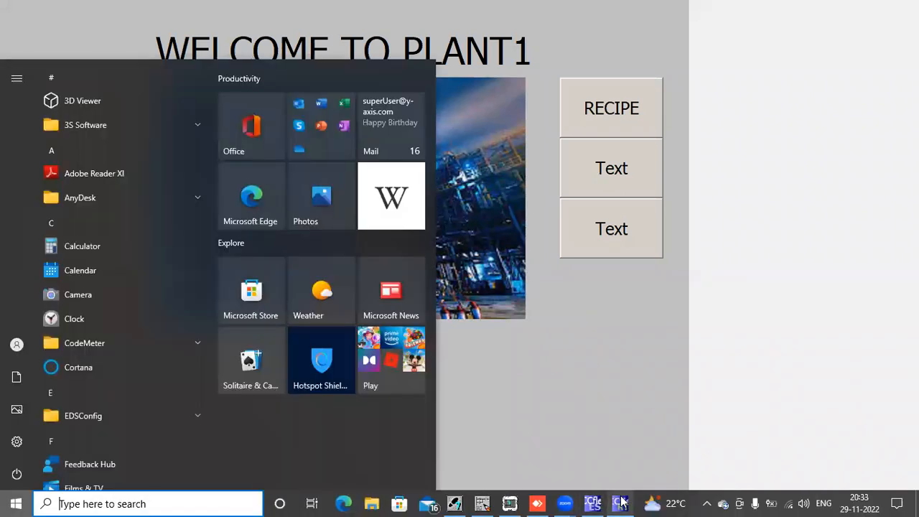
mouse_move(620, 503)
click(678, 402)
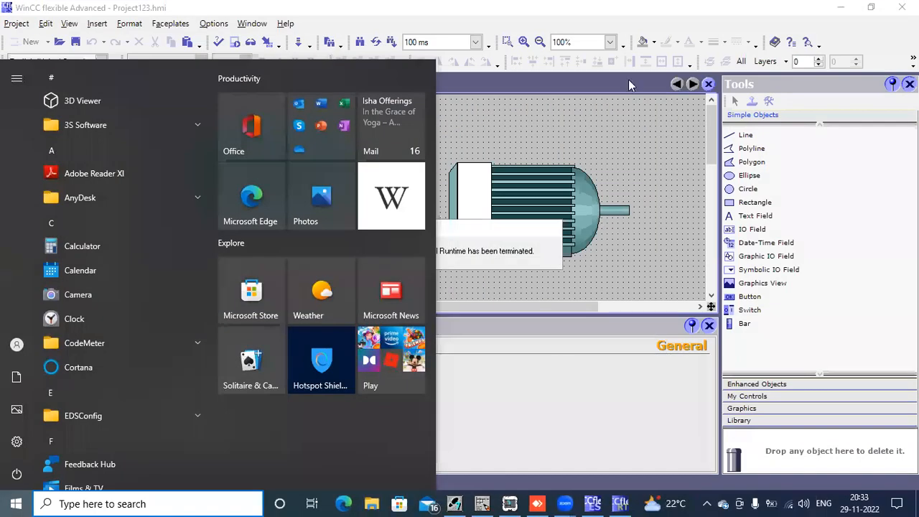
click(842, 8)
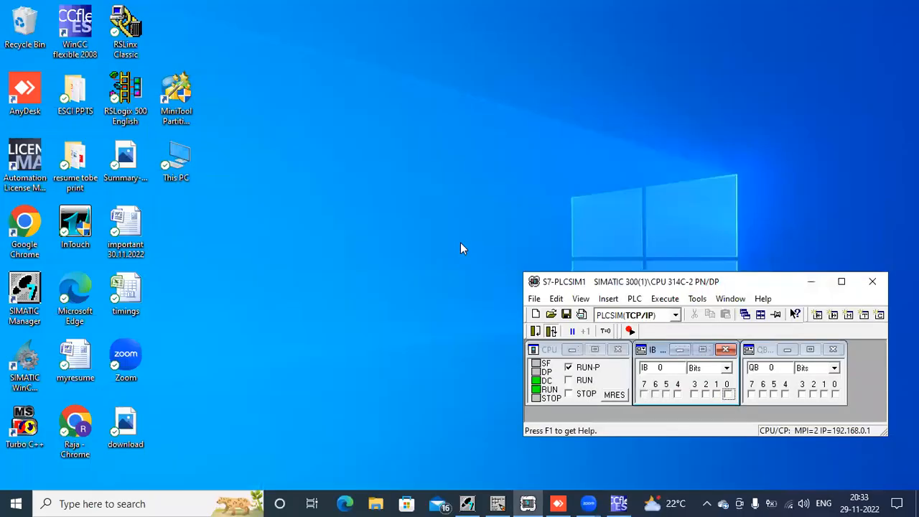